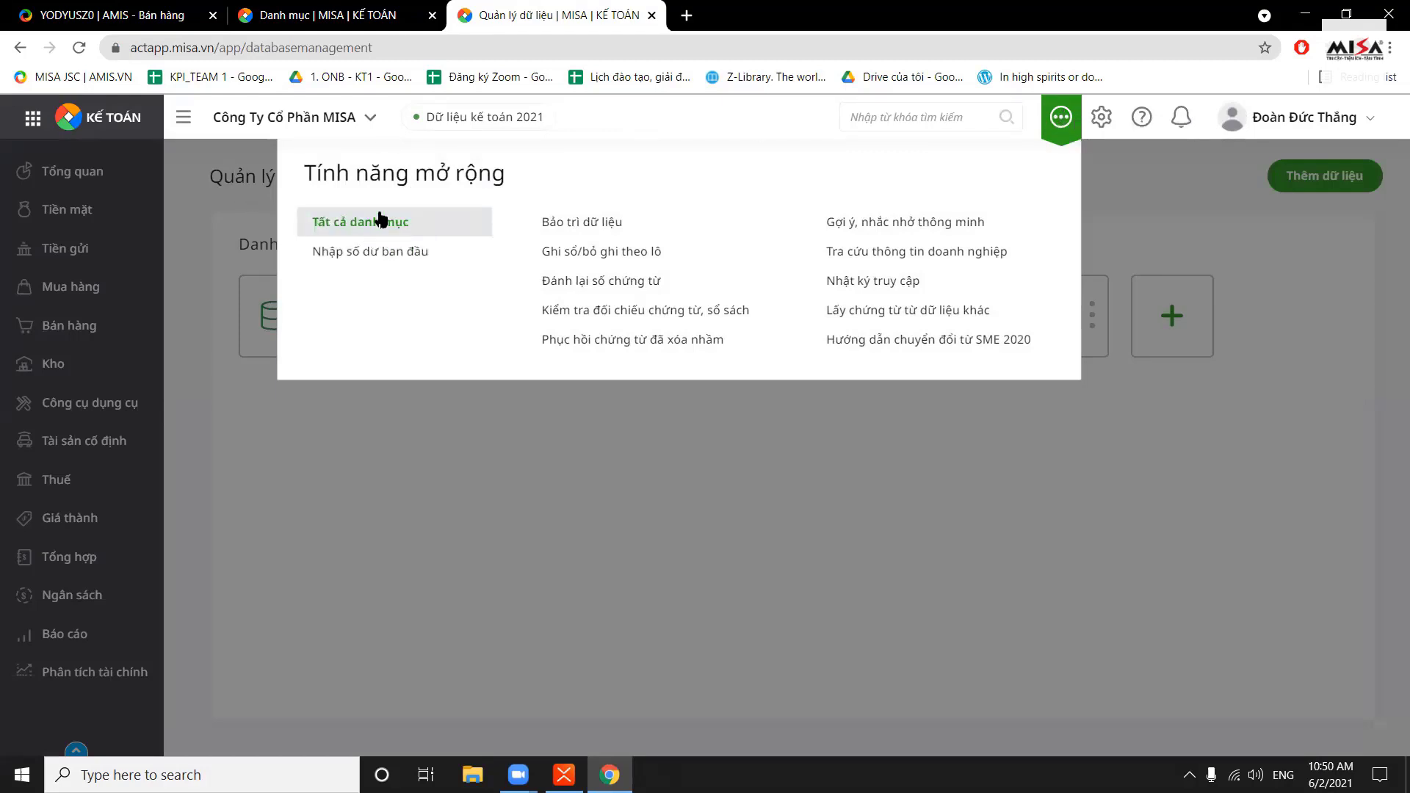
# Go to Nhập số dư ban đầu from the extended features panel
pyautogui.click(393, 254)
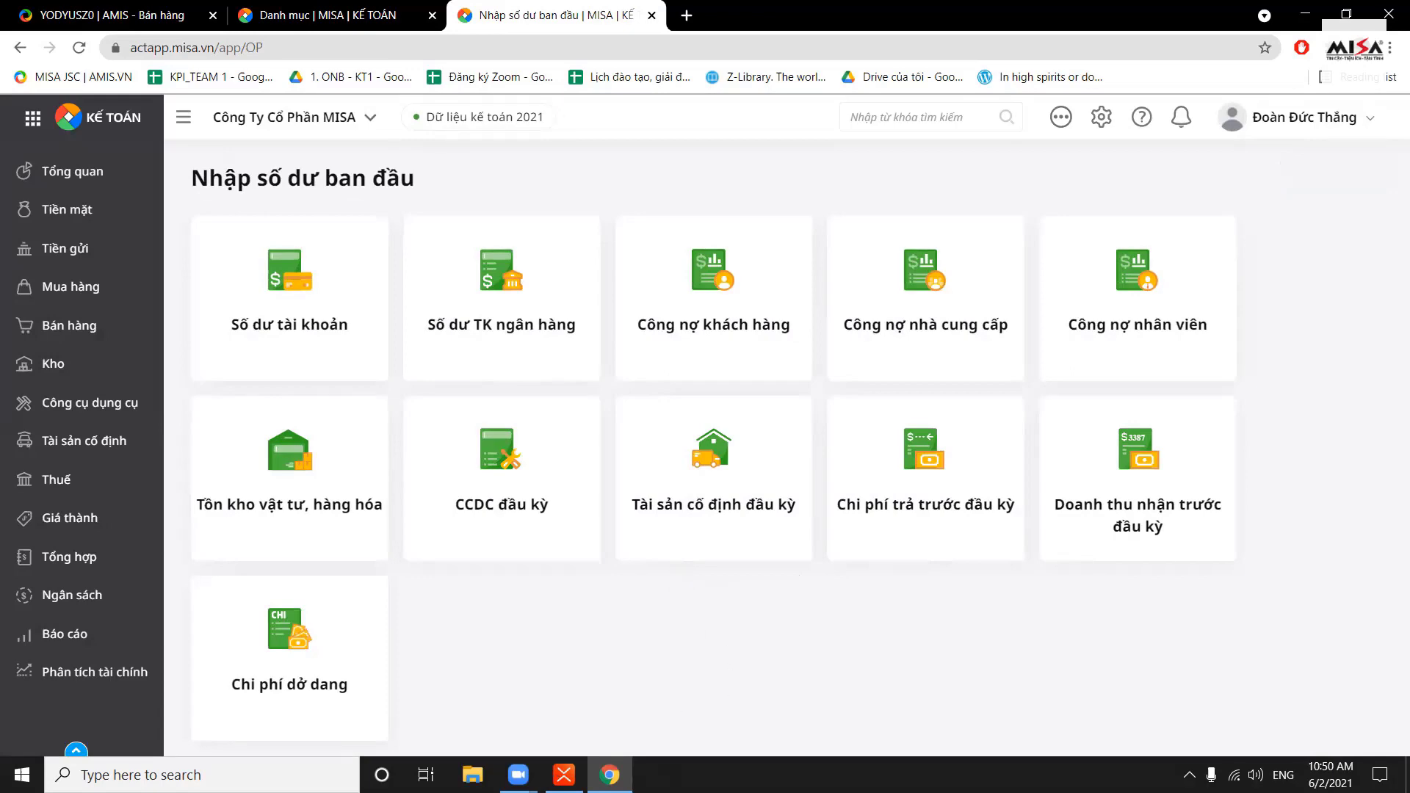
pyautogui.hotkey('alt', 'Tab')
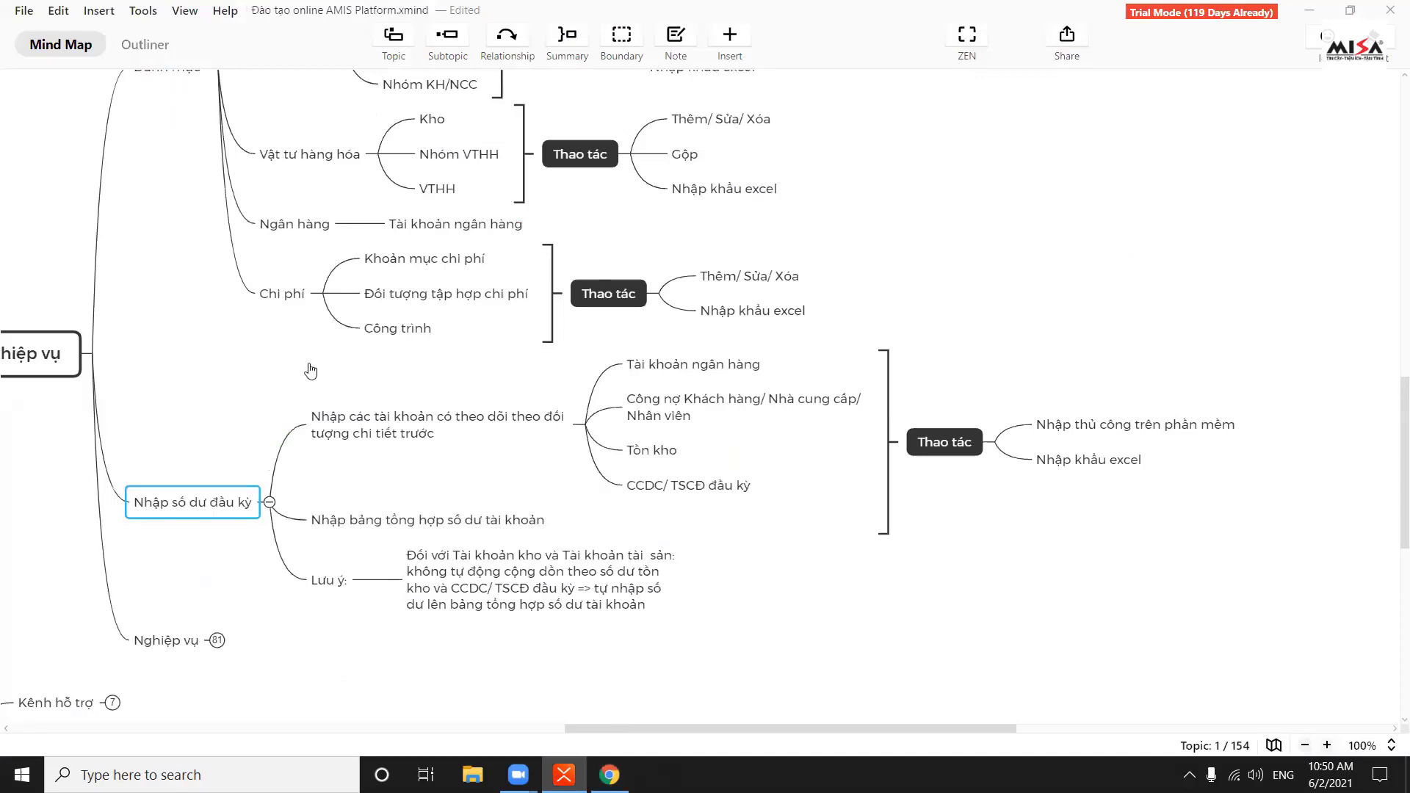
pyautogui.hotkey('alt', 'Tab')
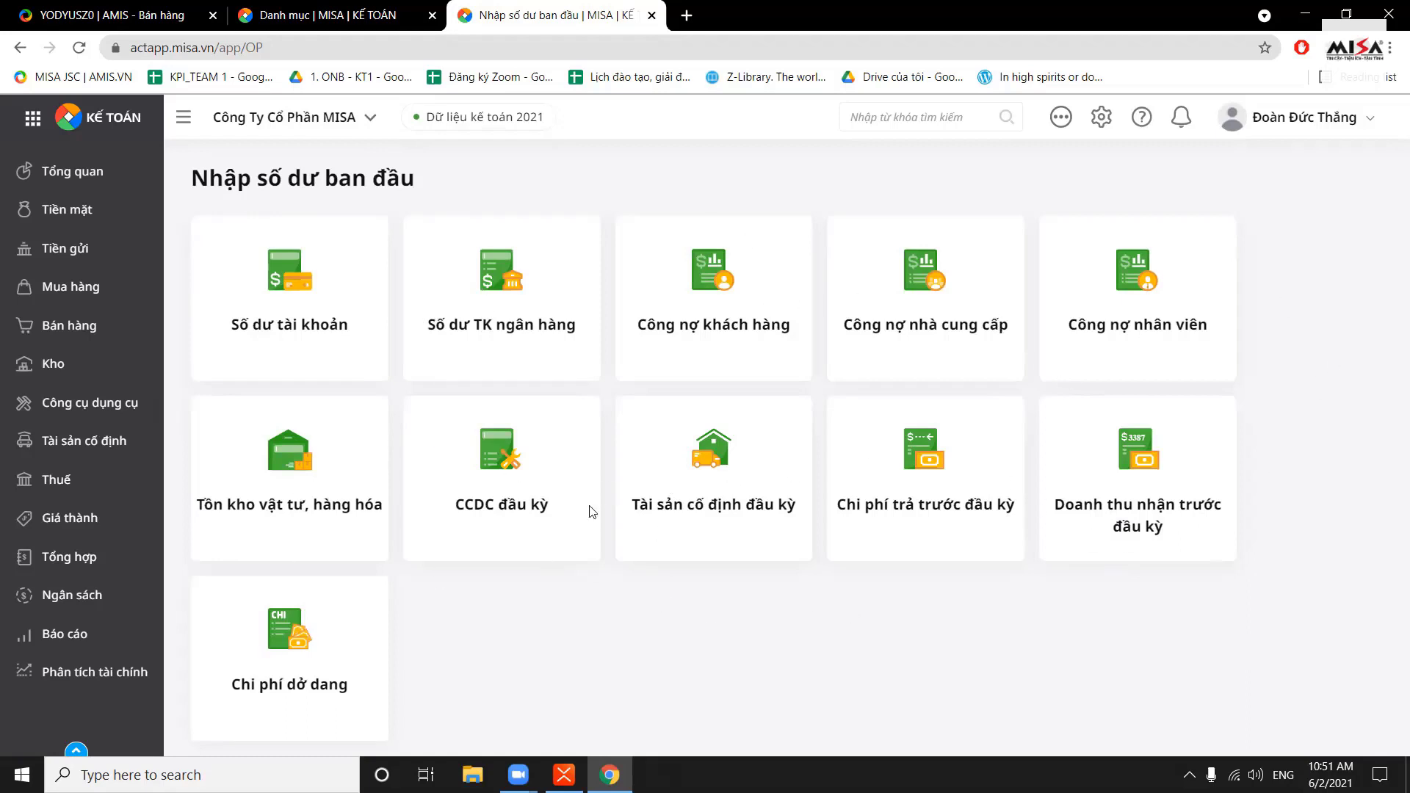
# Open the bank account balances and start a new entry, keeping VND and ledger account 1121.1
pyautogui.click(510, 286)
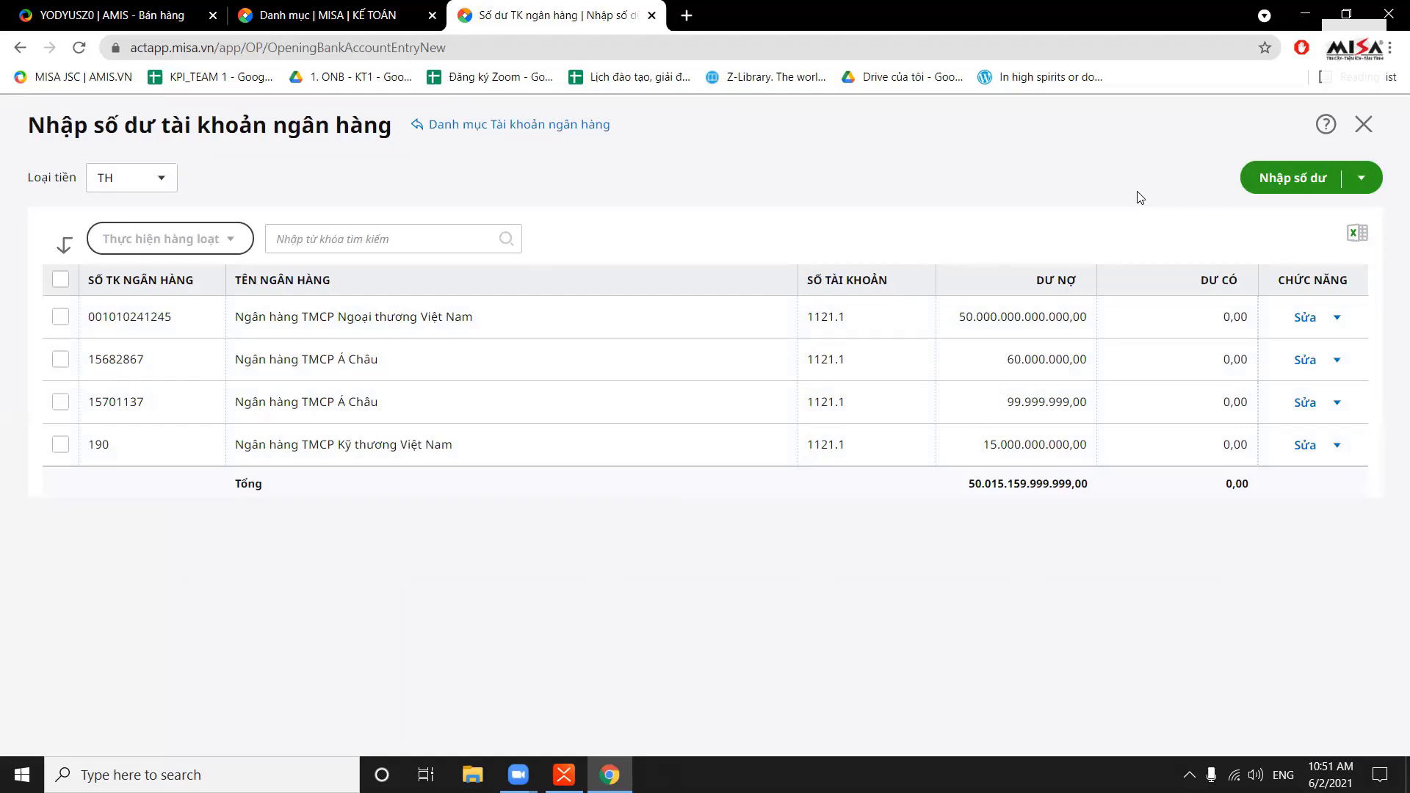
pyautogui.click(1300, 183)
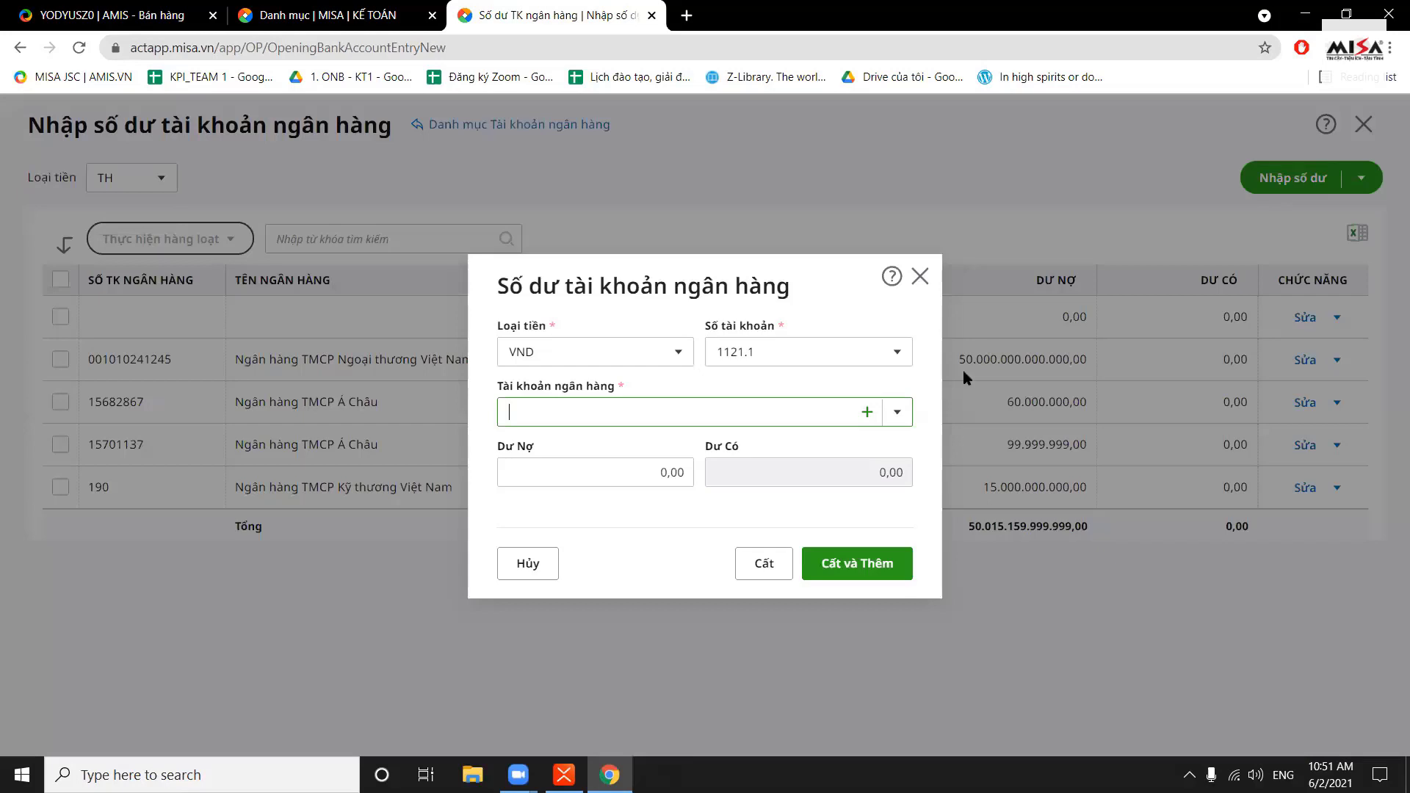
pyautogui.click(898, 412)
pyautogui.click(897, 412)
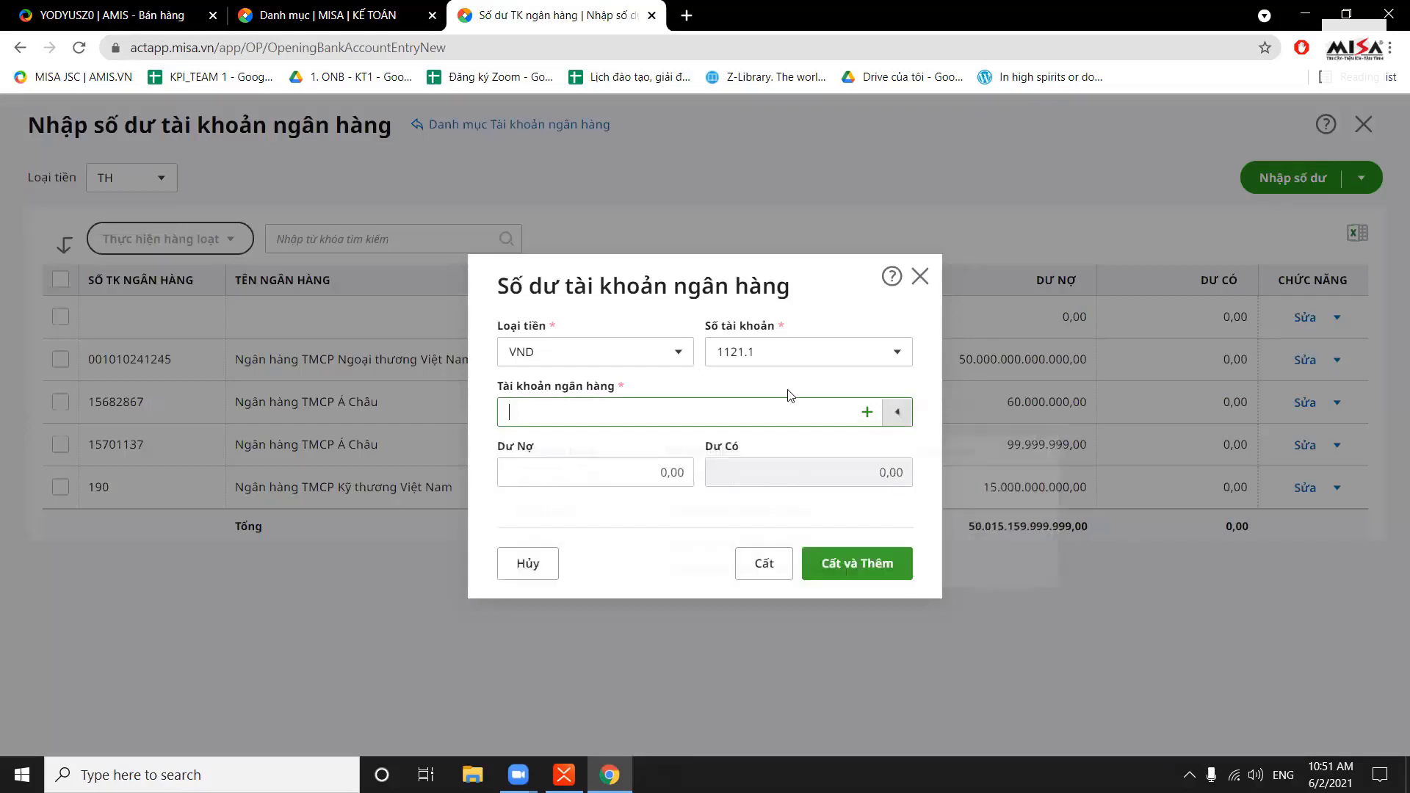
pyautogui.click(676, 353)
pyautogui.click(676, 353)
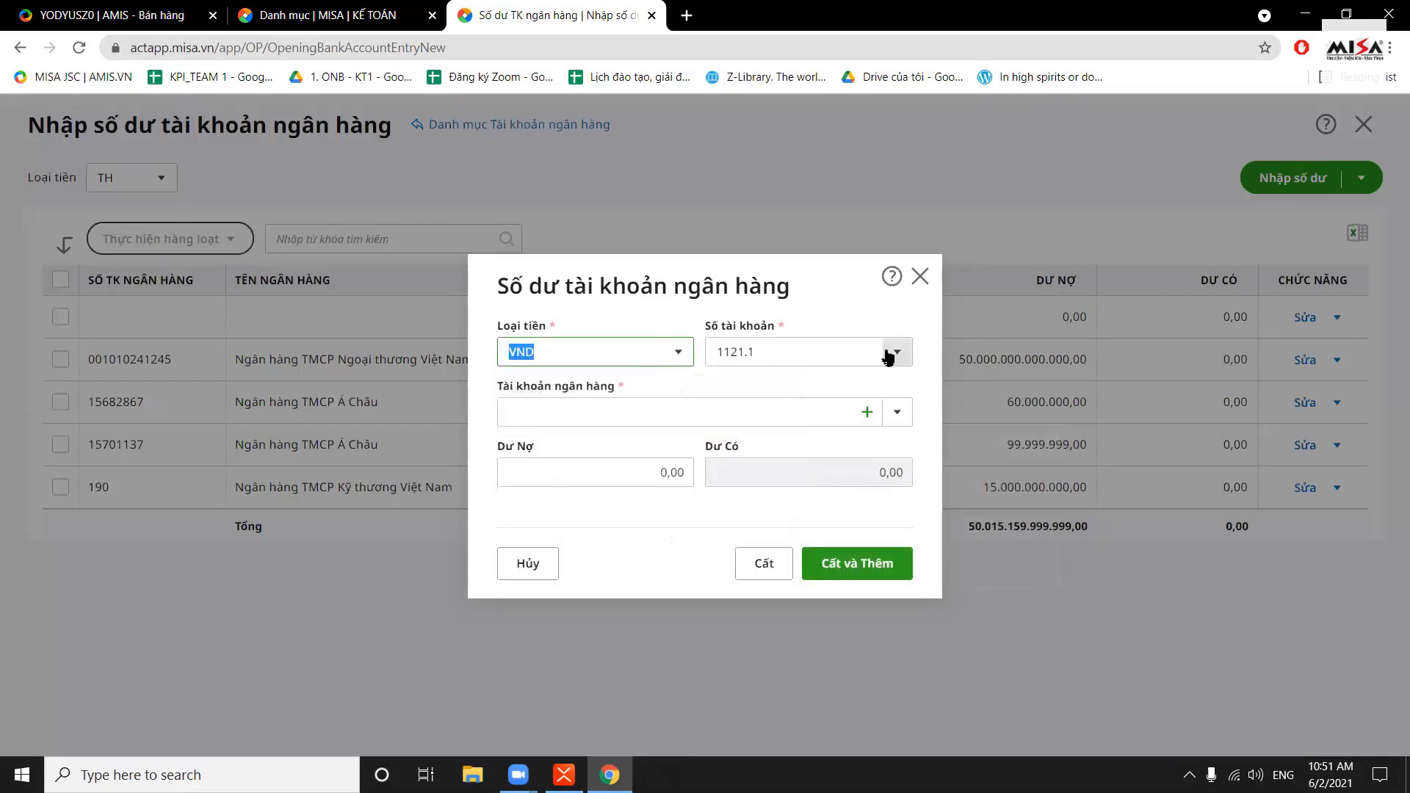
pyautogui.click(895, 354)
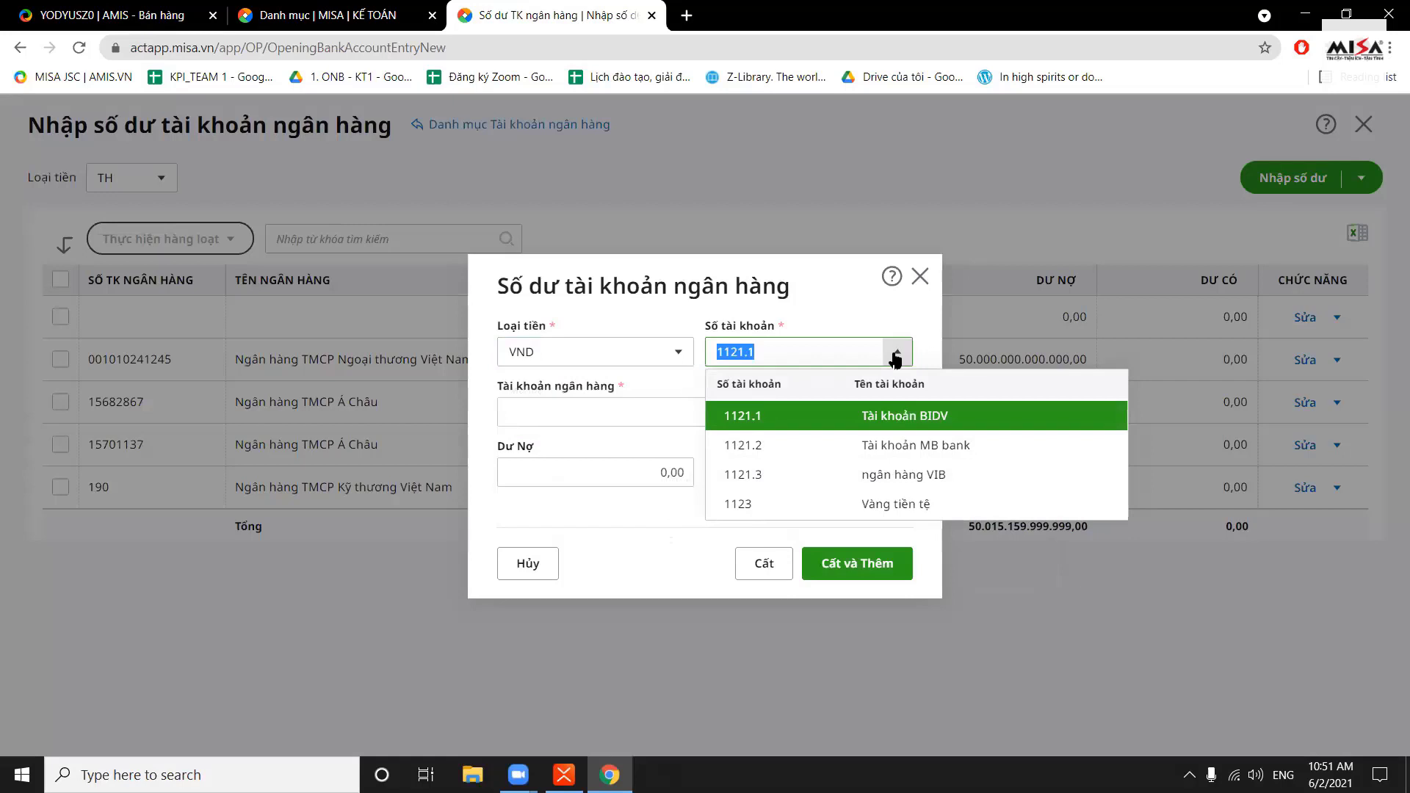
pyautogui.click(895, 358)
pyautogui.click(899, 411)
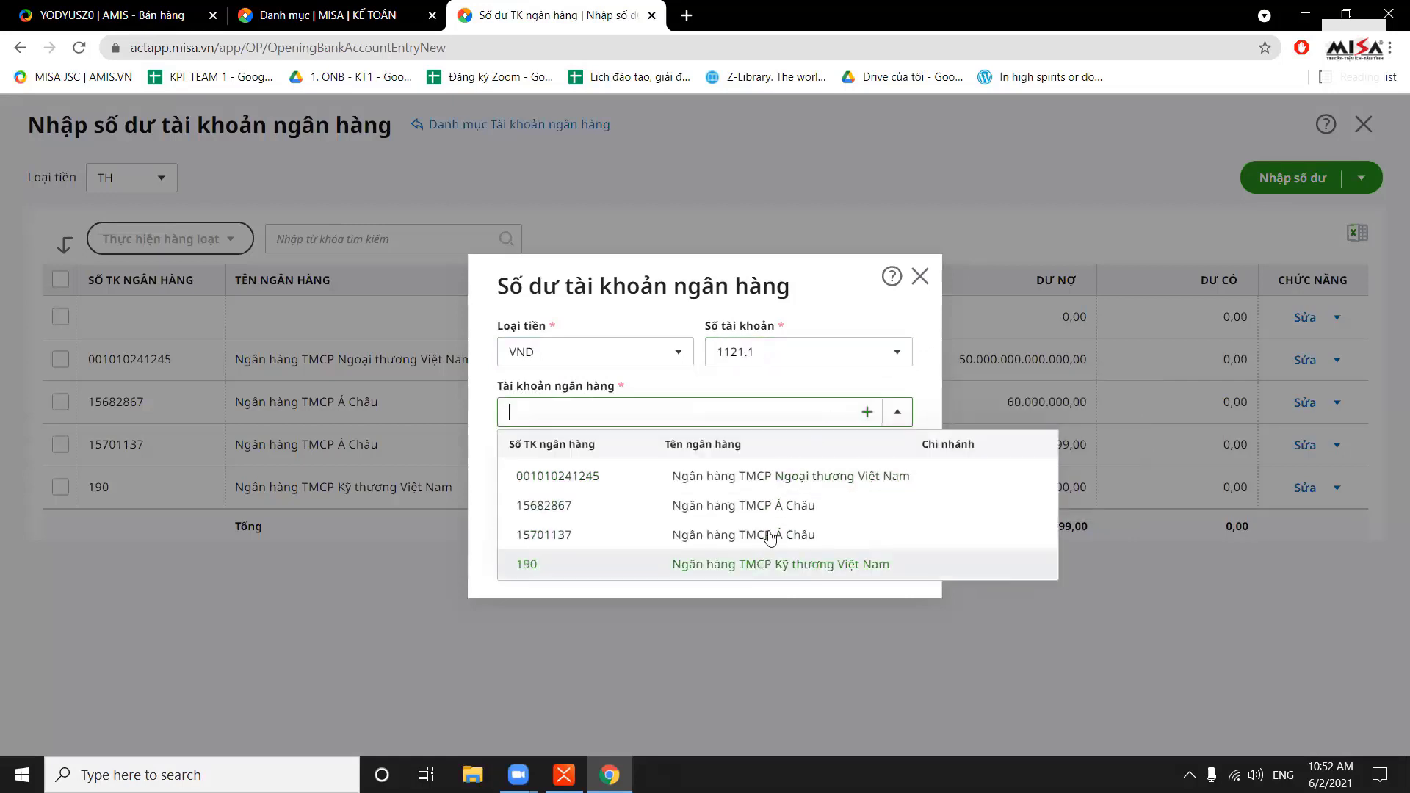
pyautogui.click(783, 505)
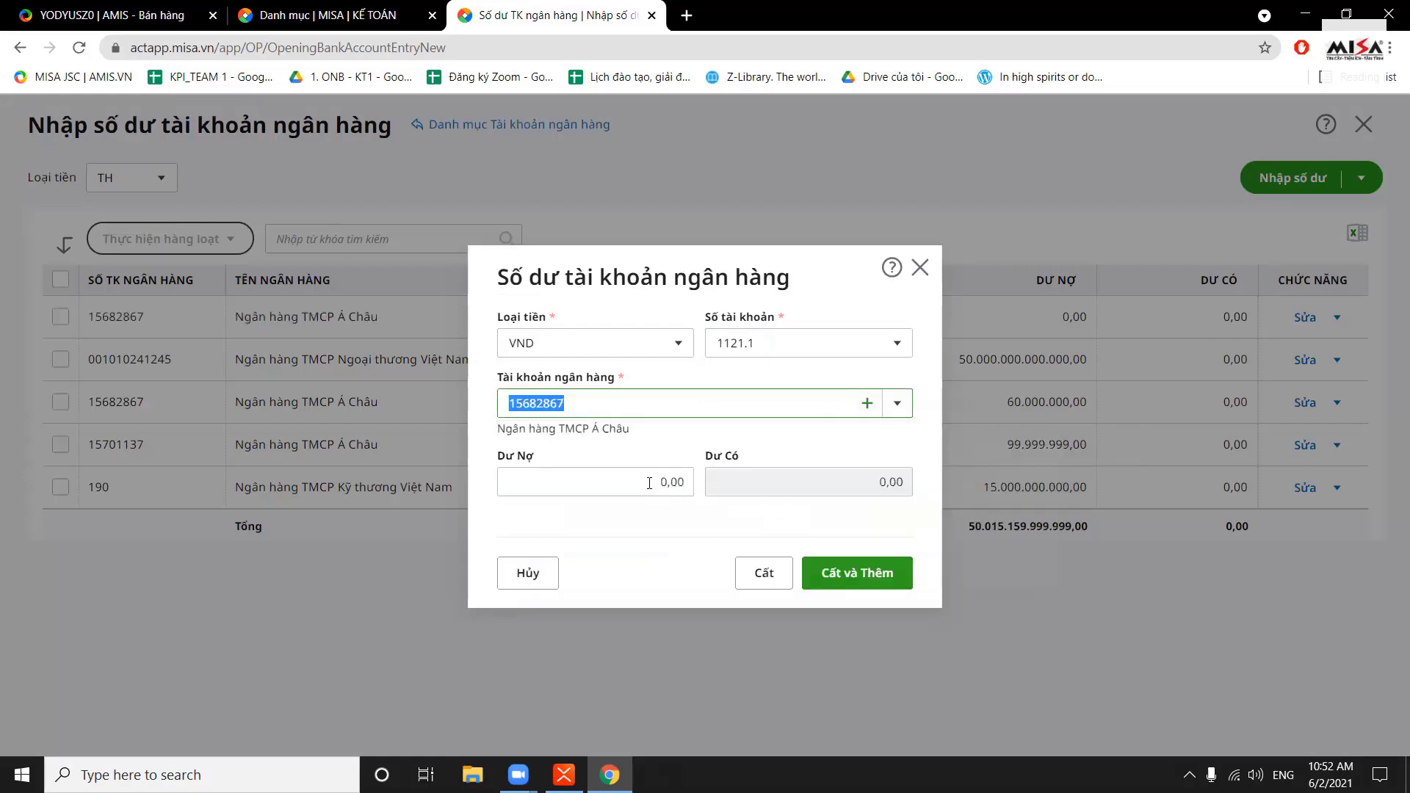
pyautogui.click(686, 486)
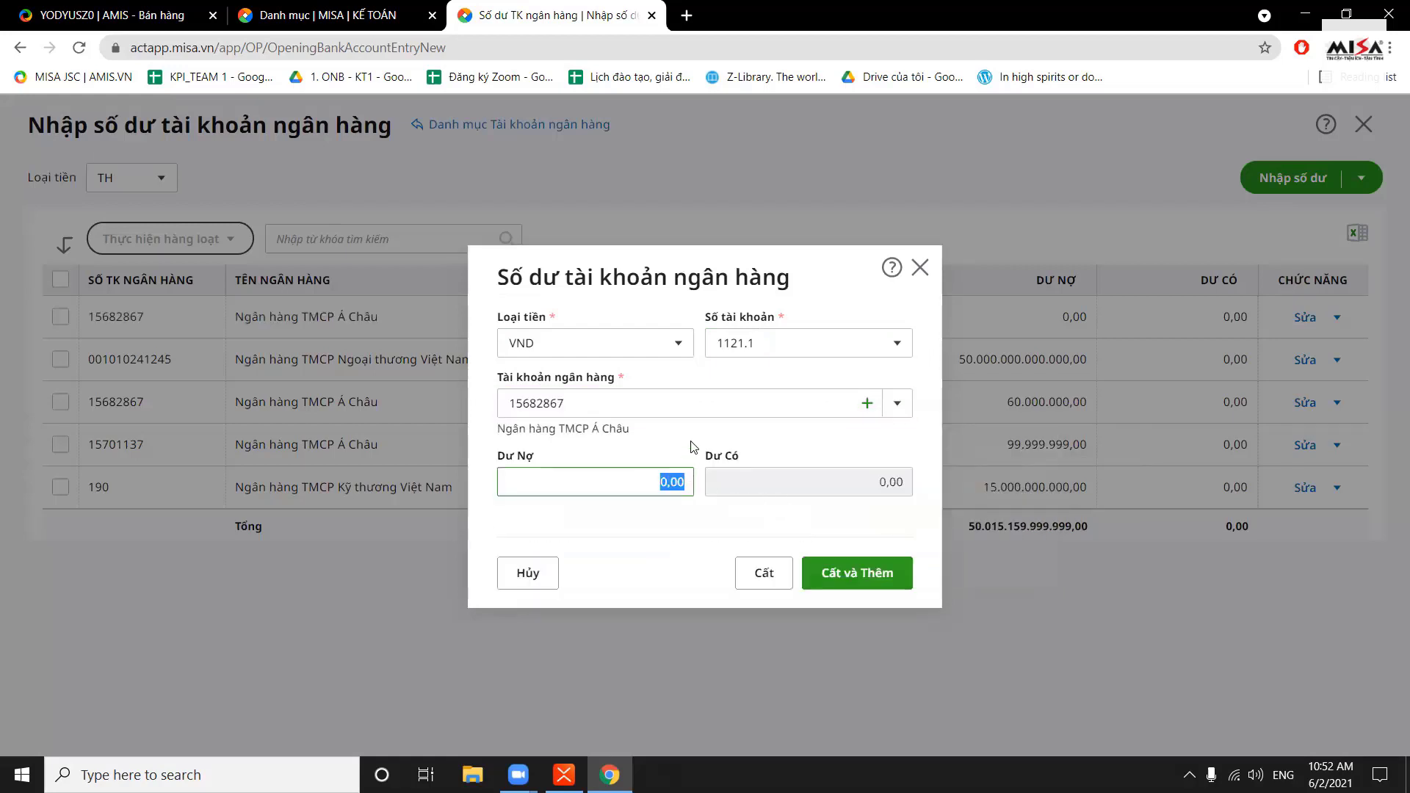
pyautogui.write('150000000')
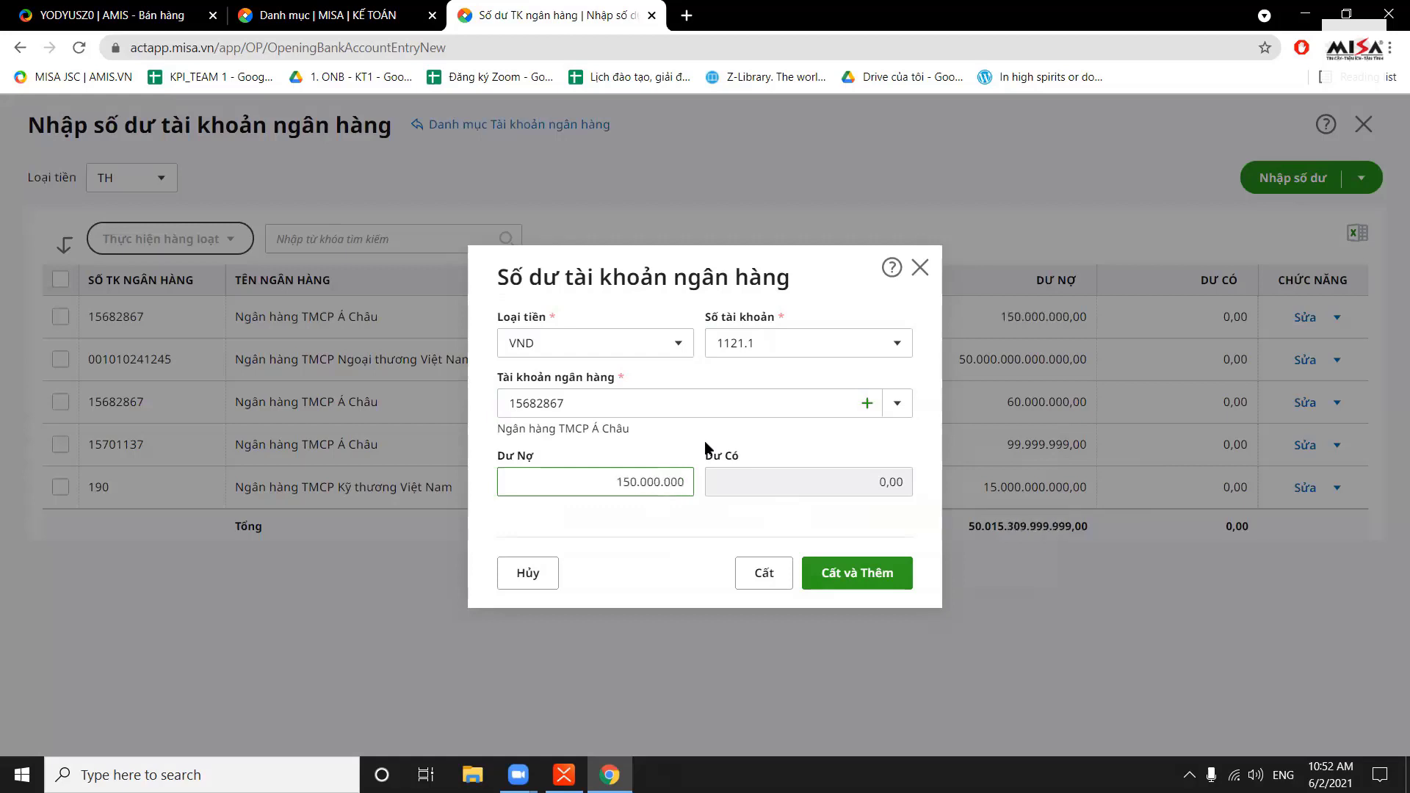
pyautogui.click(755, 575)
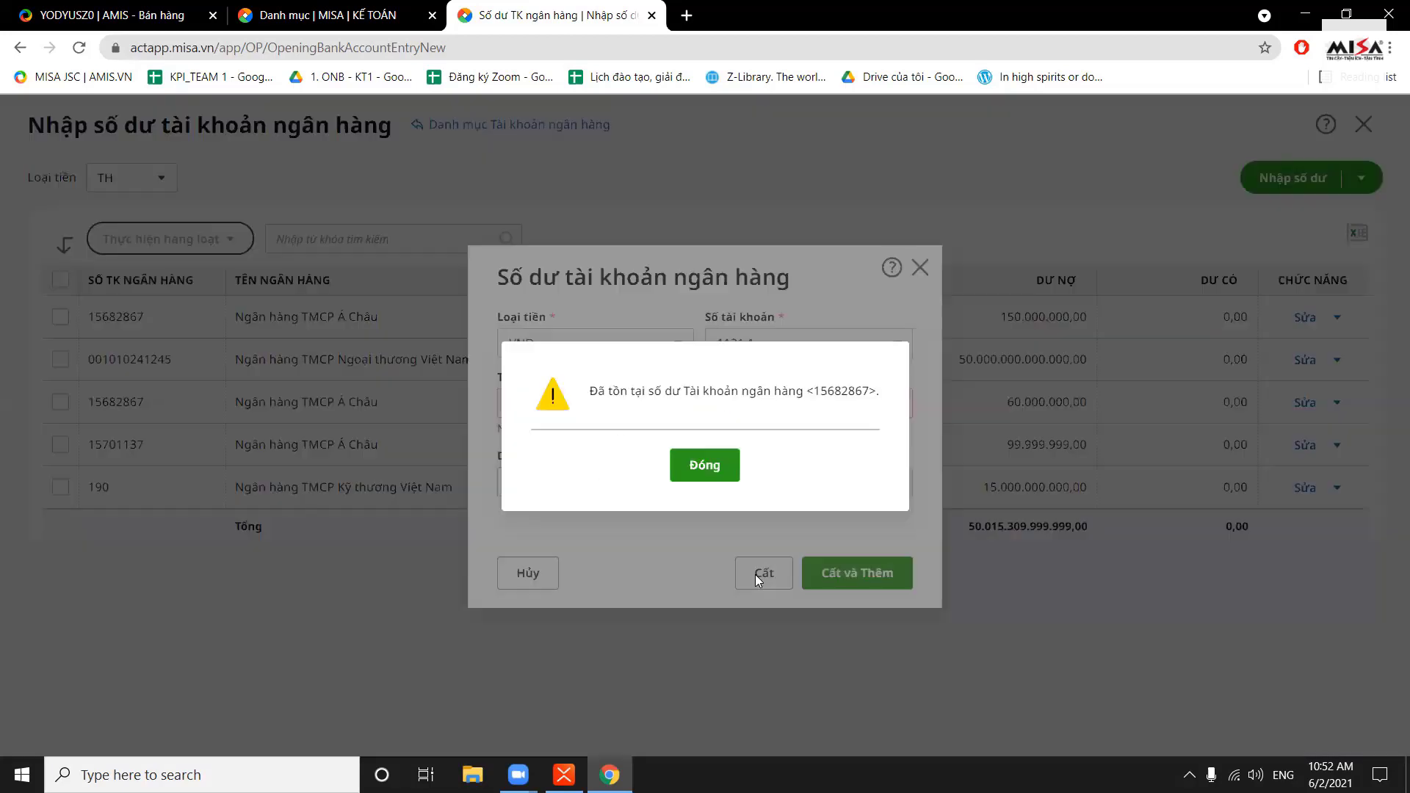
pyautogui.click(719, 468)
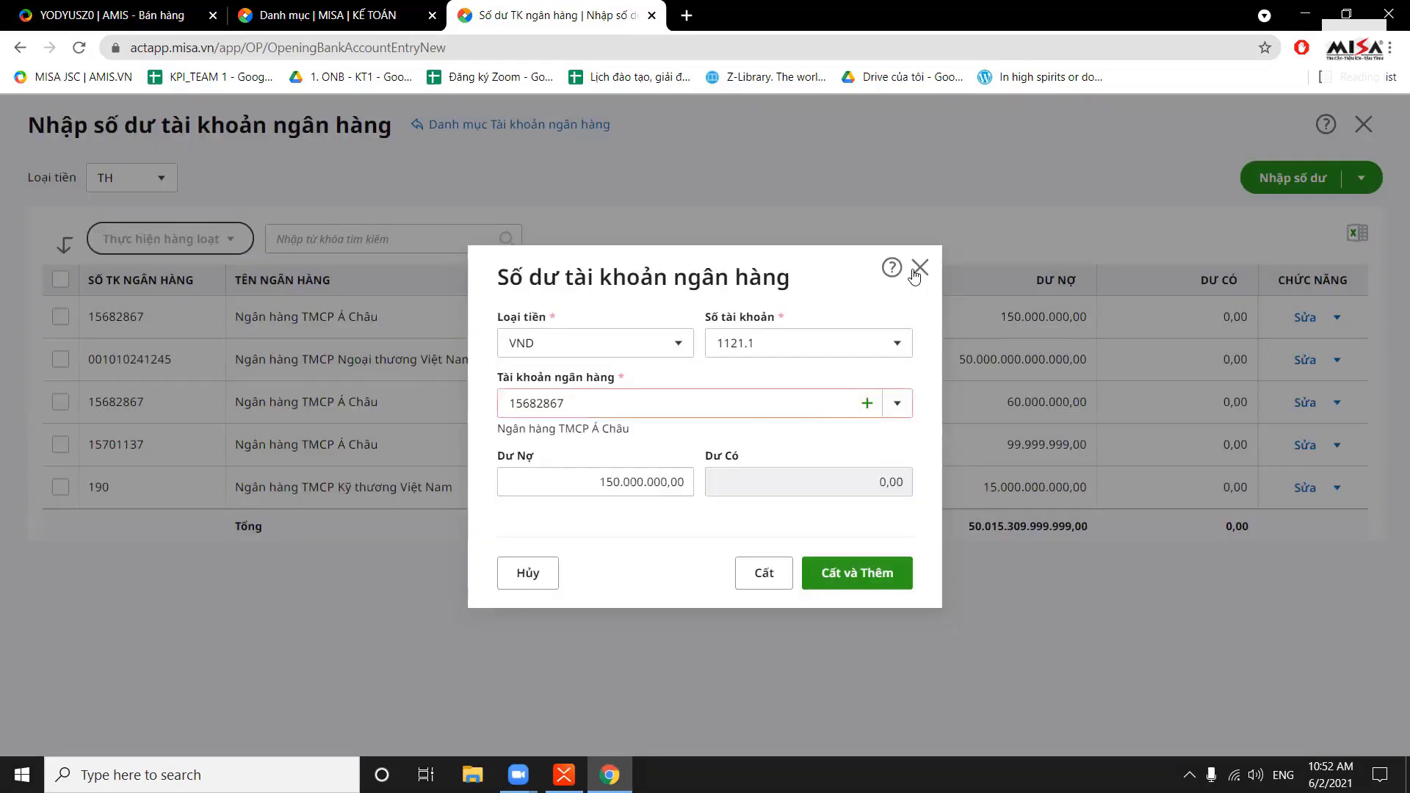
pyautogui.click(919, 269)
pyautogui.click(773, 466)
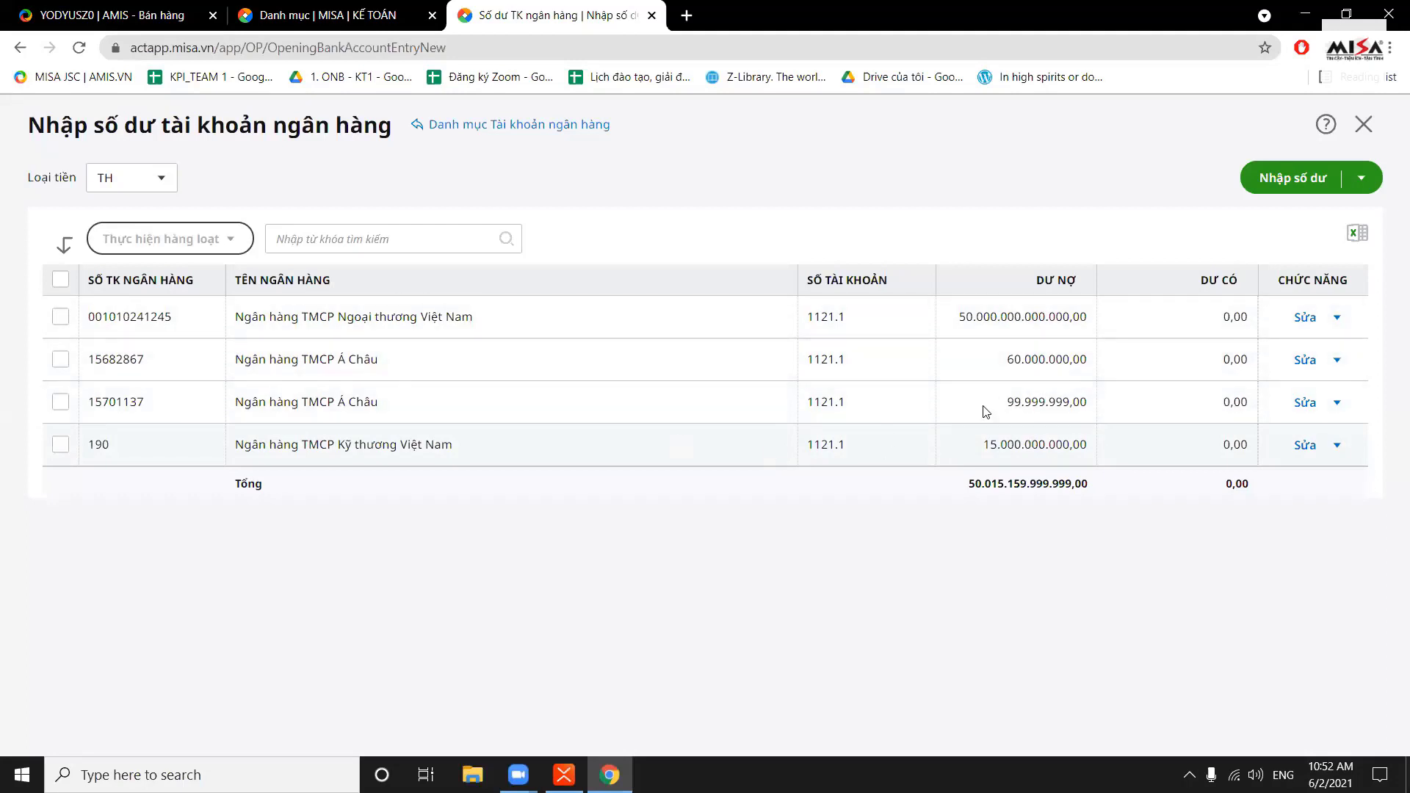
# Highlight the debit amounts and the total debit in the bank balances table
pyautogui.moveTo(1035, 339); pyautogui.dragTo(1058, 444)
pyautogui.click(1058, 444)
pyautogui.moveTo(973, 486); pyautogui.dragTo(1077, 522)
pyautogui.click(1077, 522)
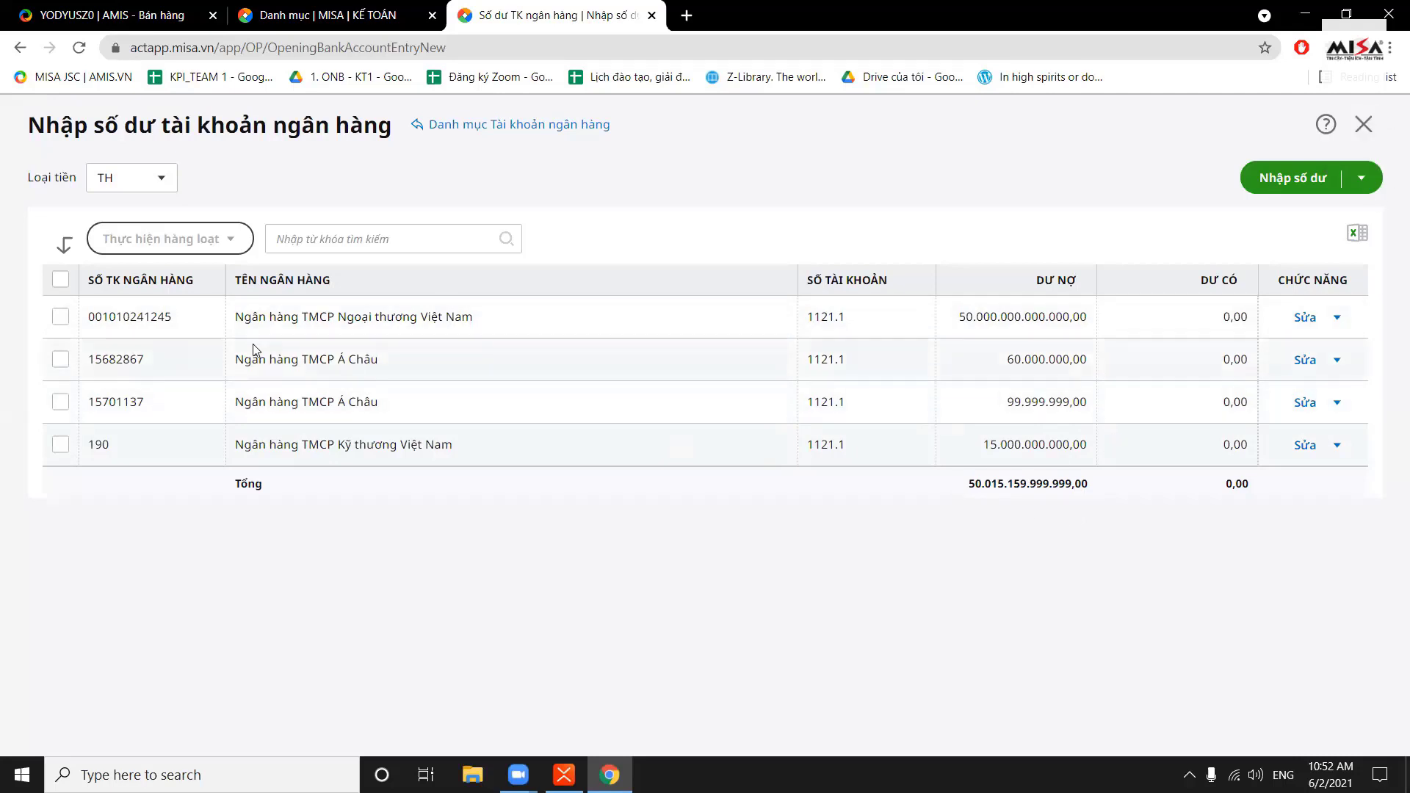
# Check the Excel import option under Nhập số dư, then close the bank balances page
pyautogui.click(1371, 181)
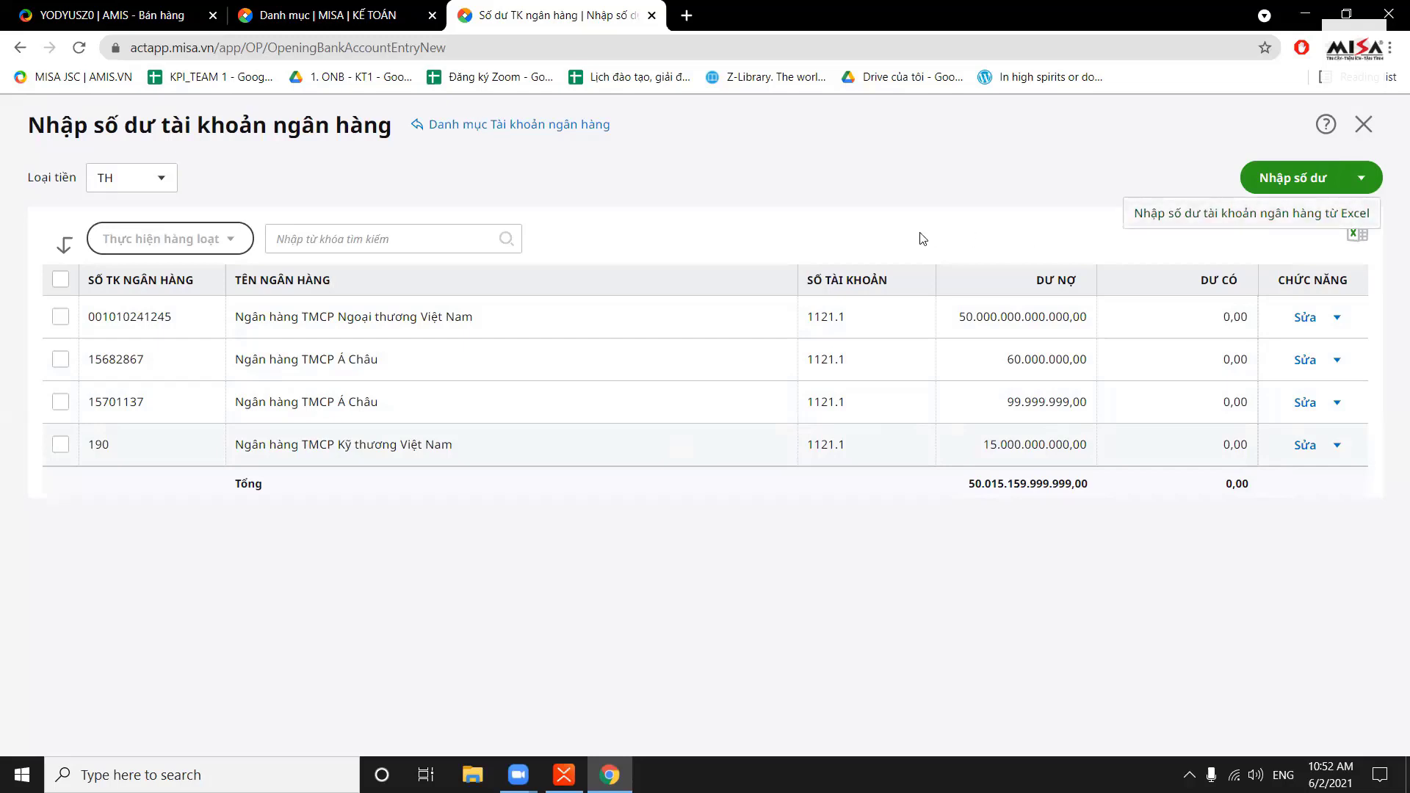
pyautogui.click(905, 203)
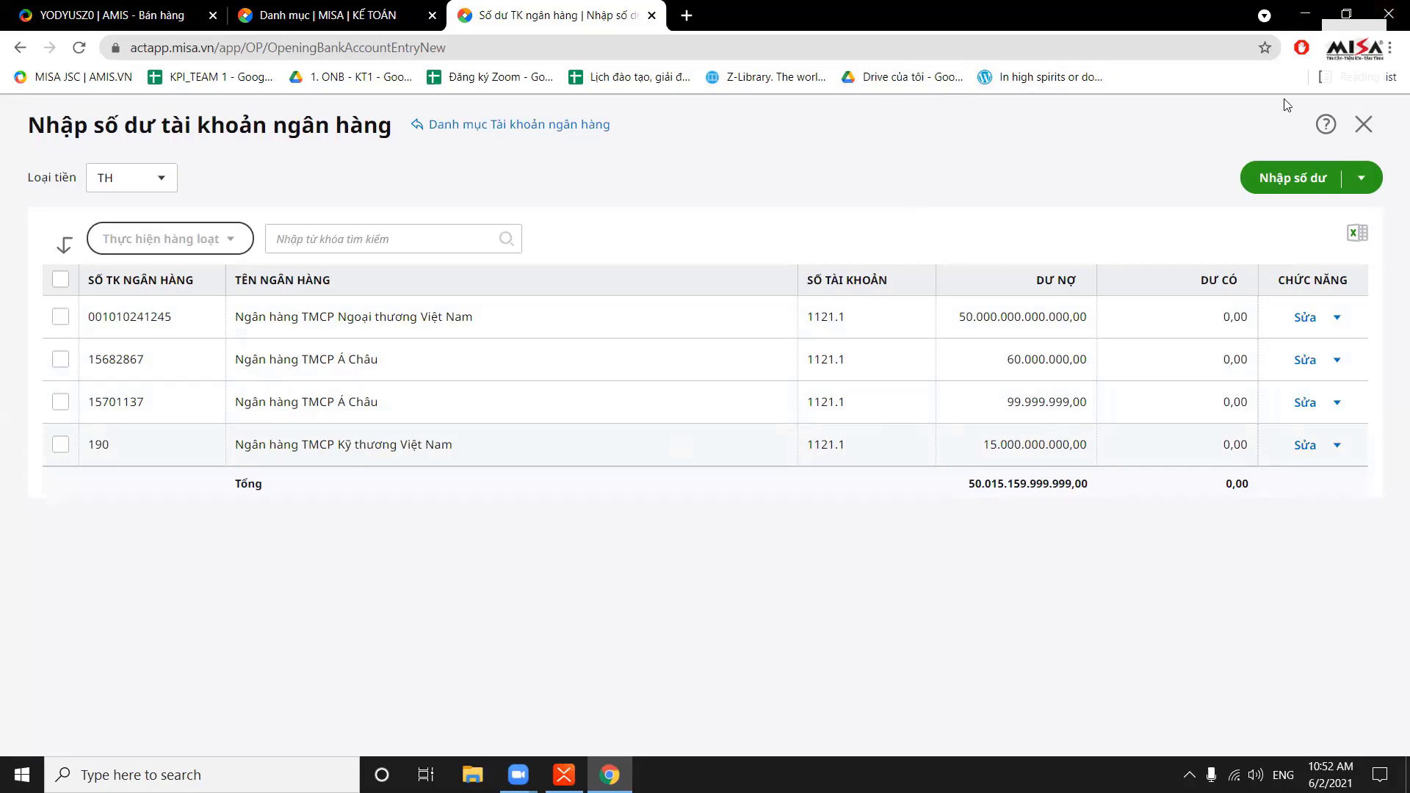
pyautogui.click(1376, 123)
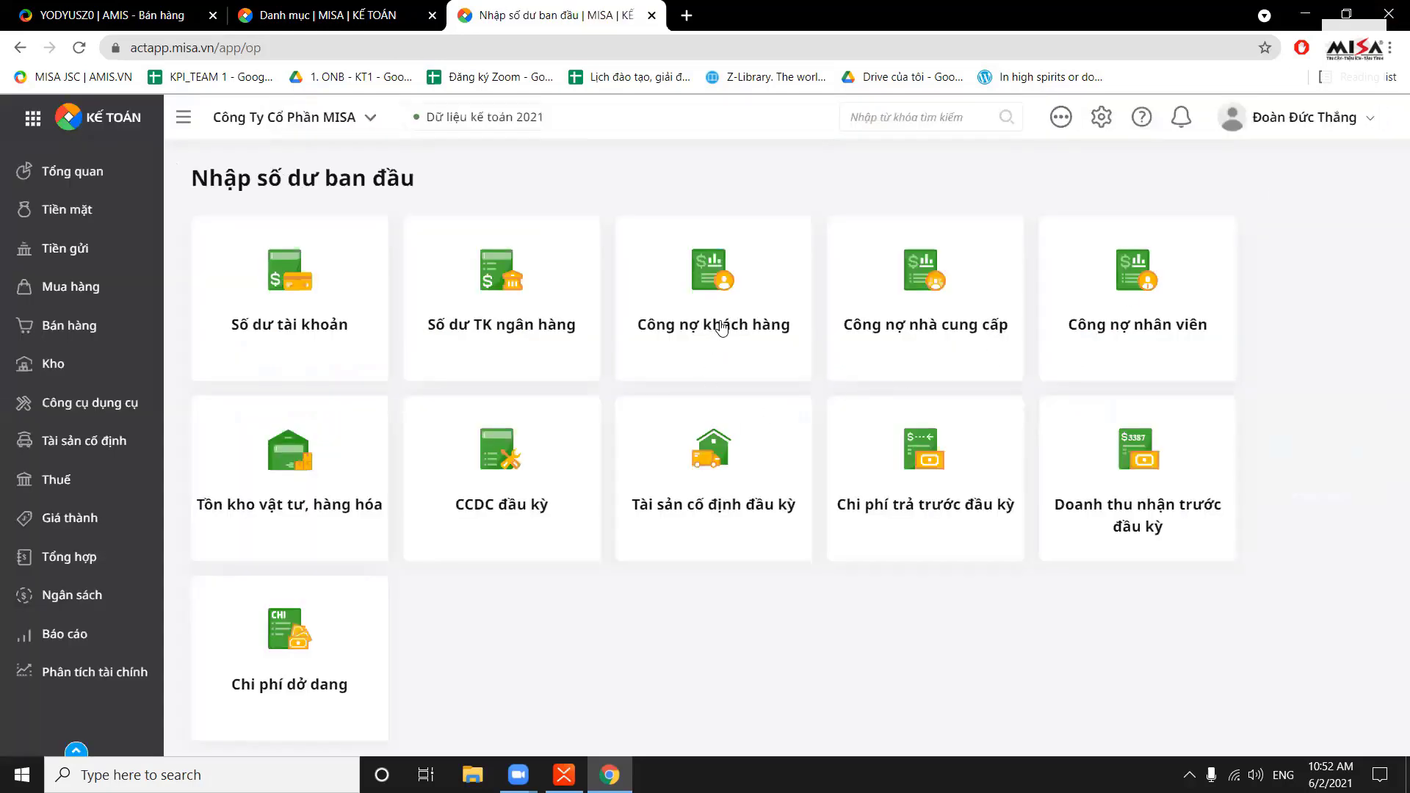
# Open Công nợ khách hàng and start a new balance entry on receivable account 131
pyautogui.click(722, 330)
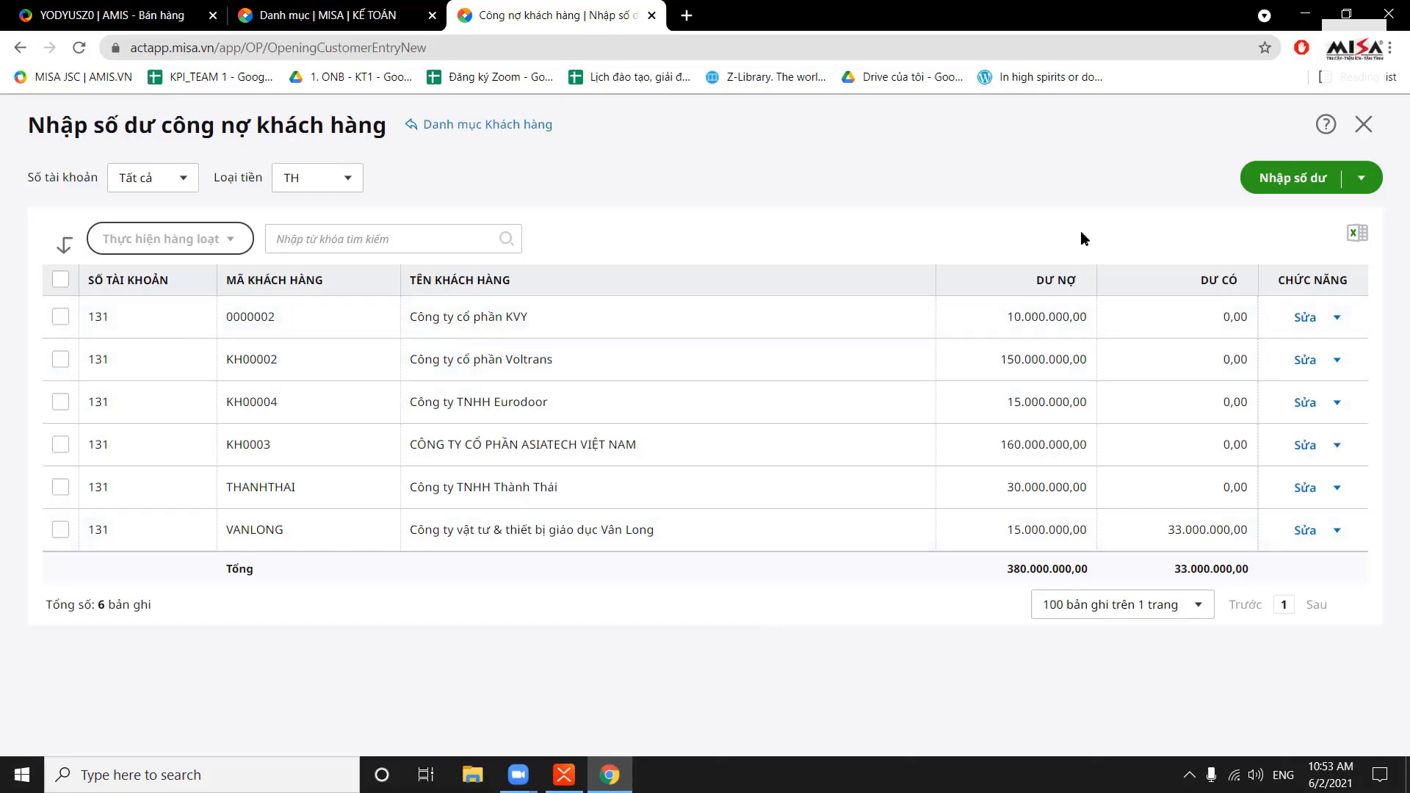
pyautogui.click(1302, 184)
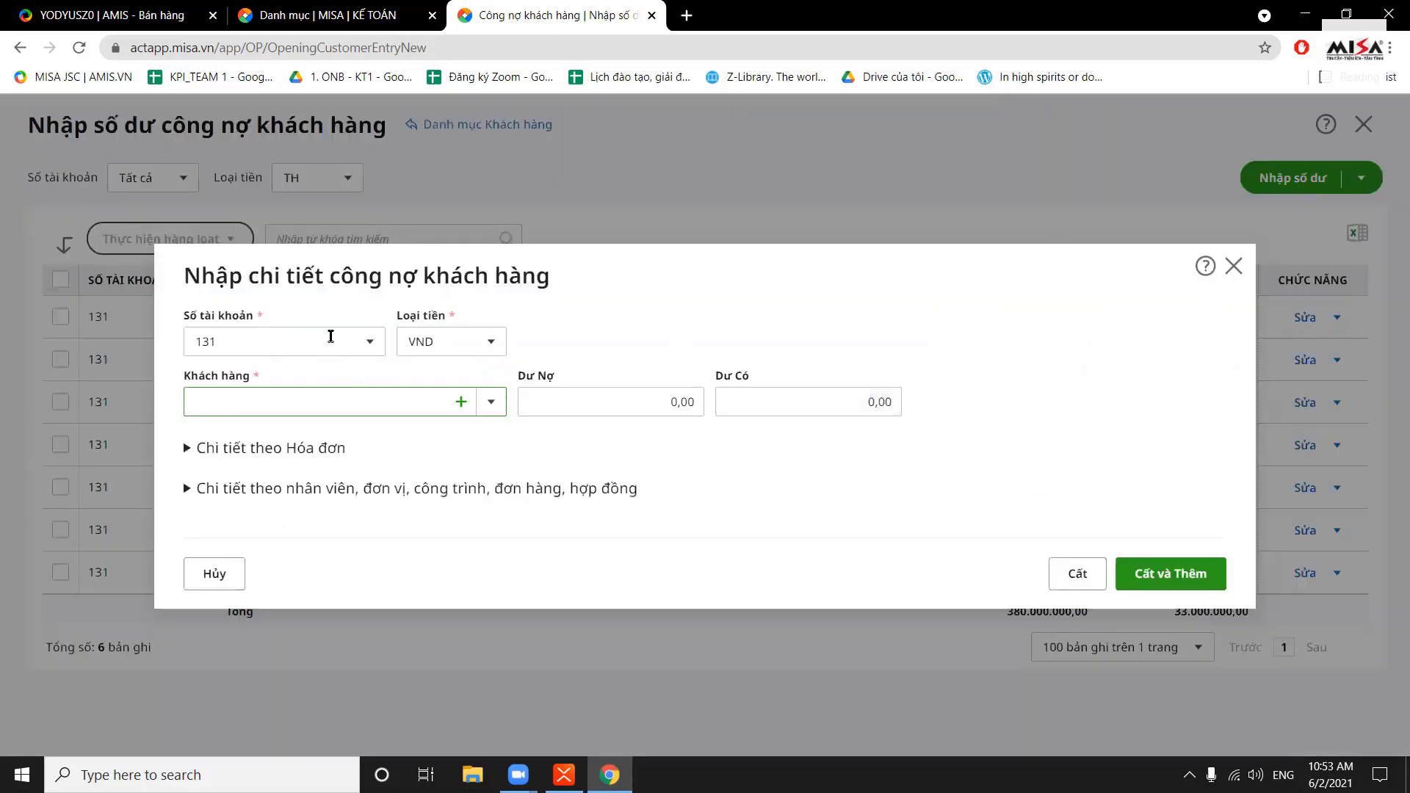
pyautogui.click(368, 342)
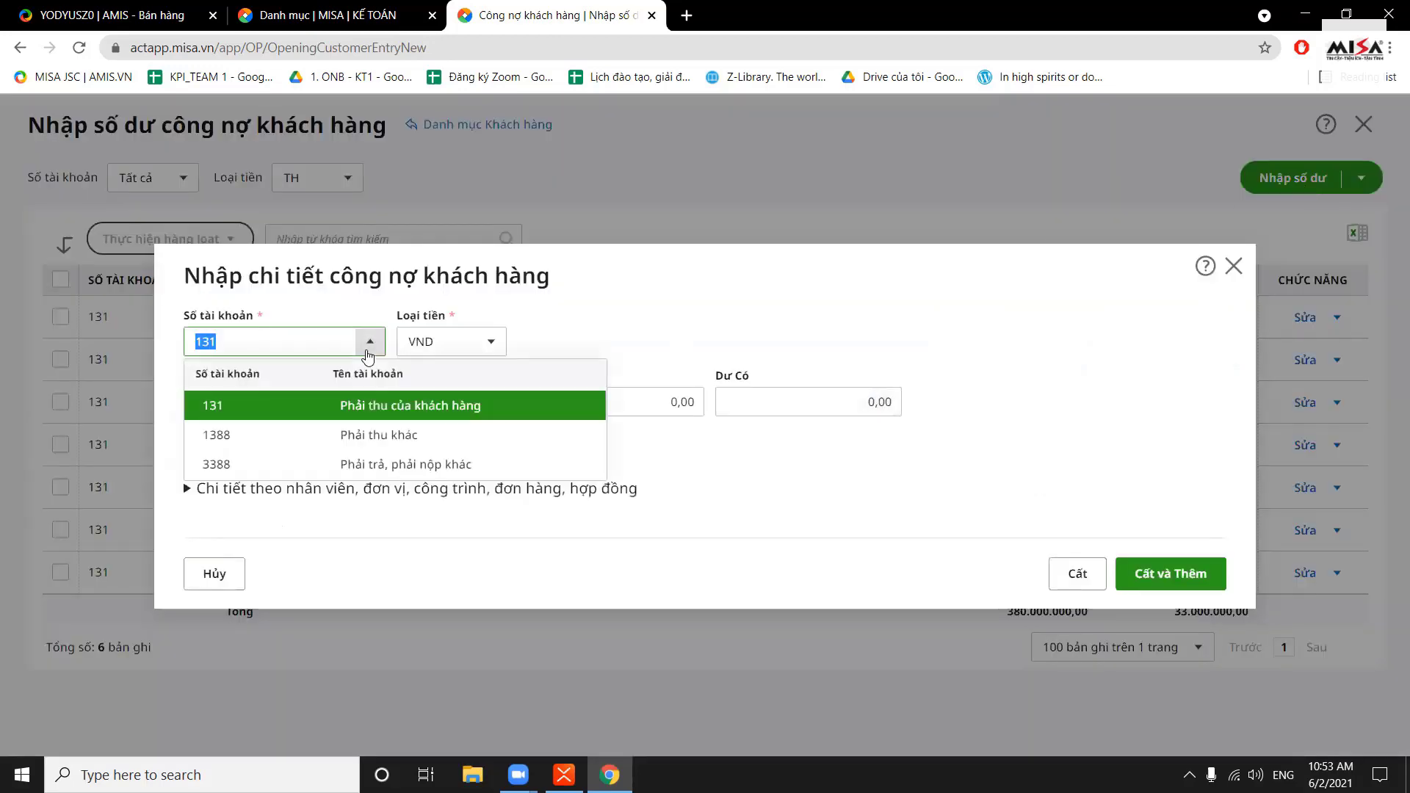
pyautogui.click(366, 406)
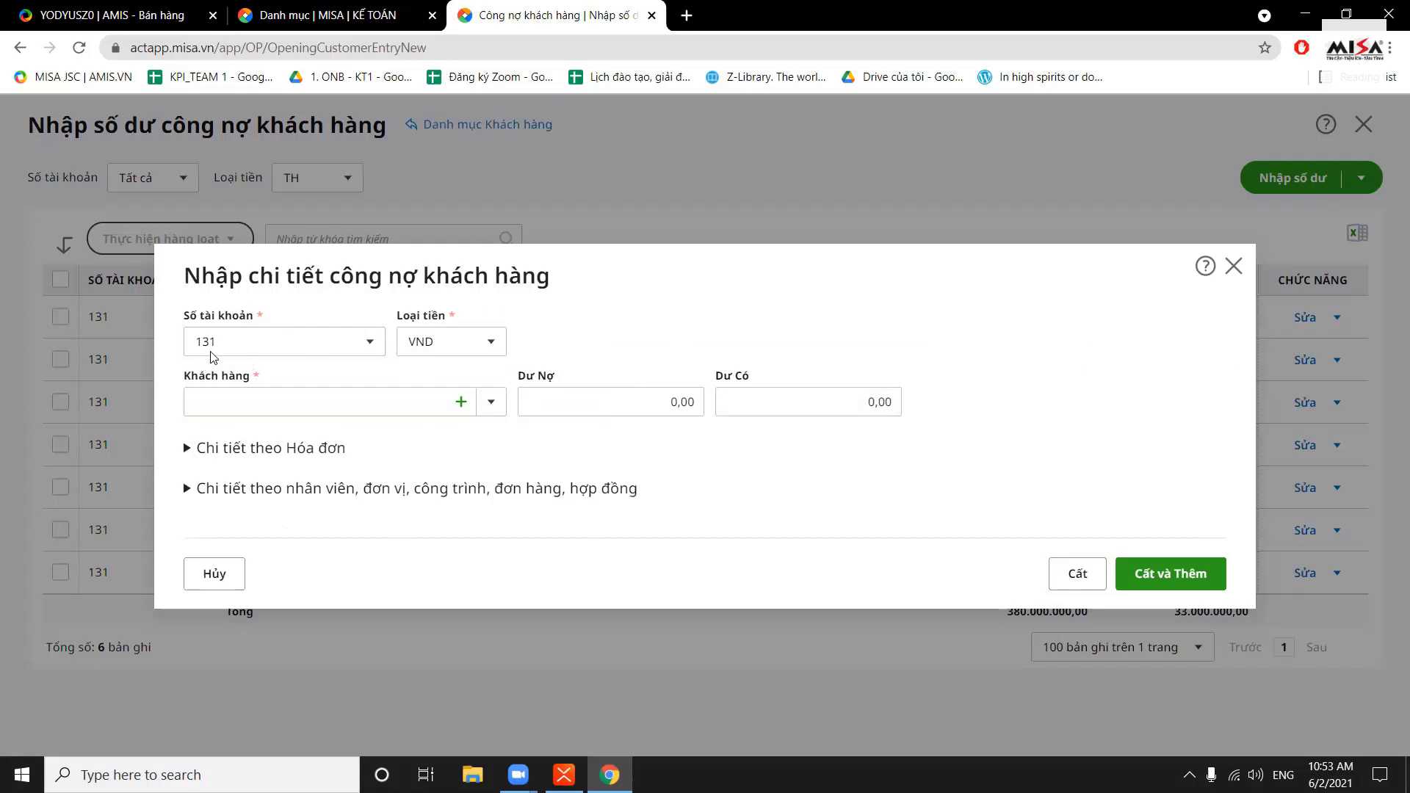
pyautogui.click(368, 342)
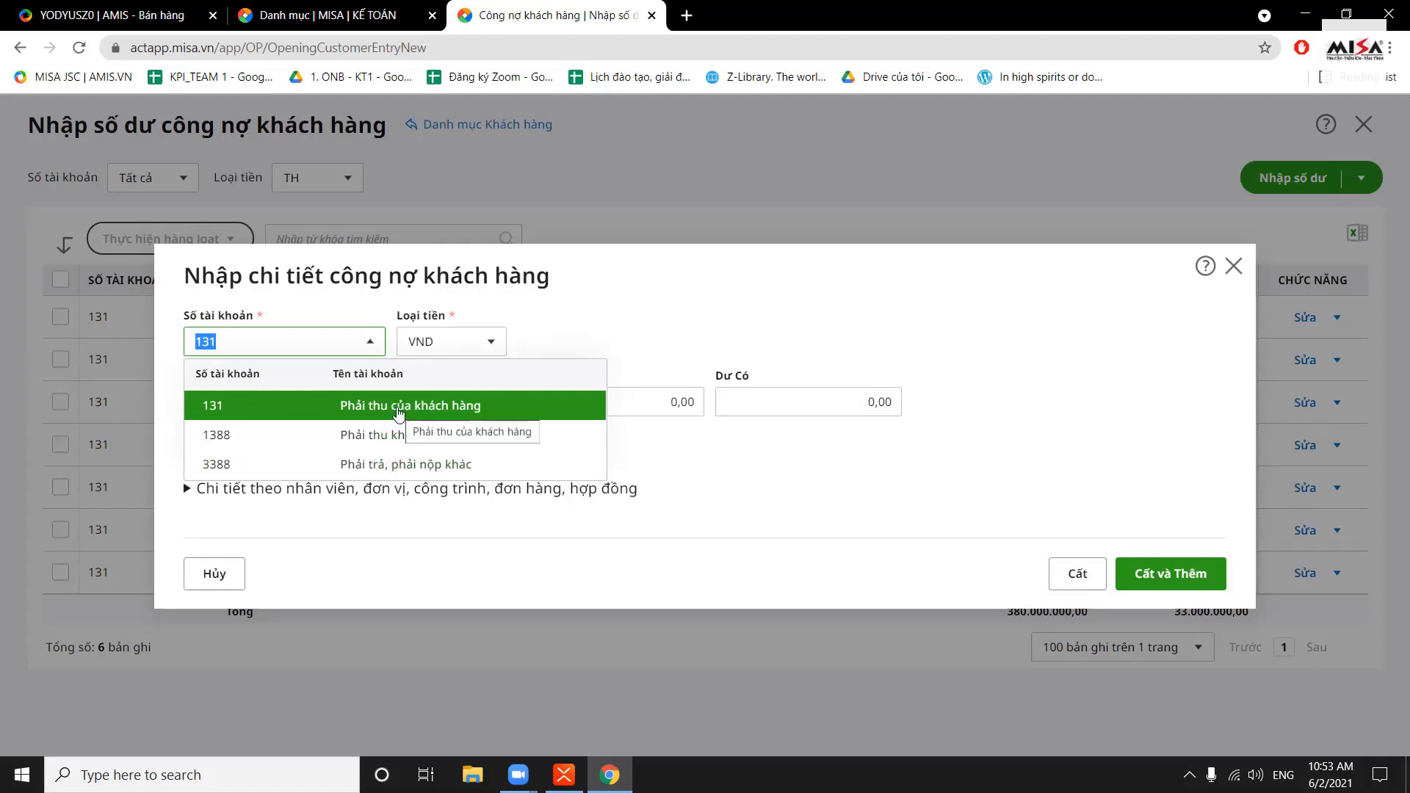
pyautogui.click(399, 411)
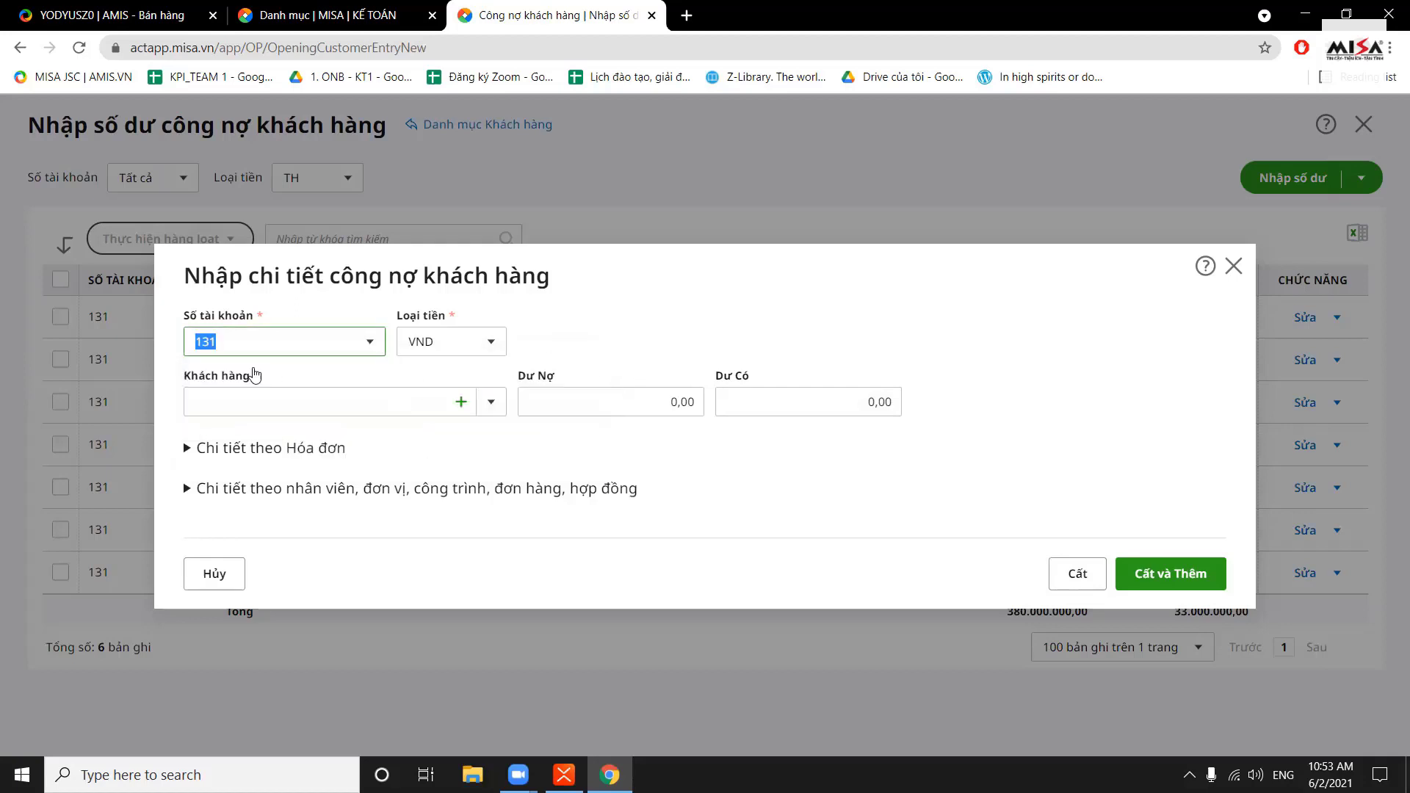
# Choose customer Công ty TNHH Hoàng Gia and enter a Dư Nợ of 150.000.000
pyautogui.click(497, 407)
pyautogui.click(496, 408)
pyautogui.scroll(-3, 481, 489)
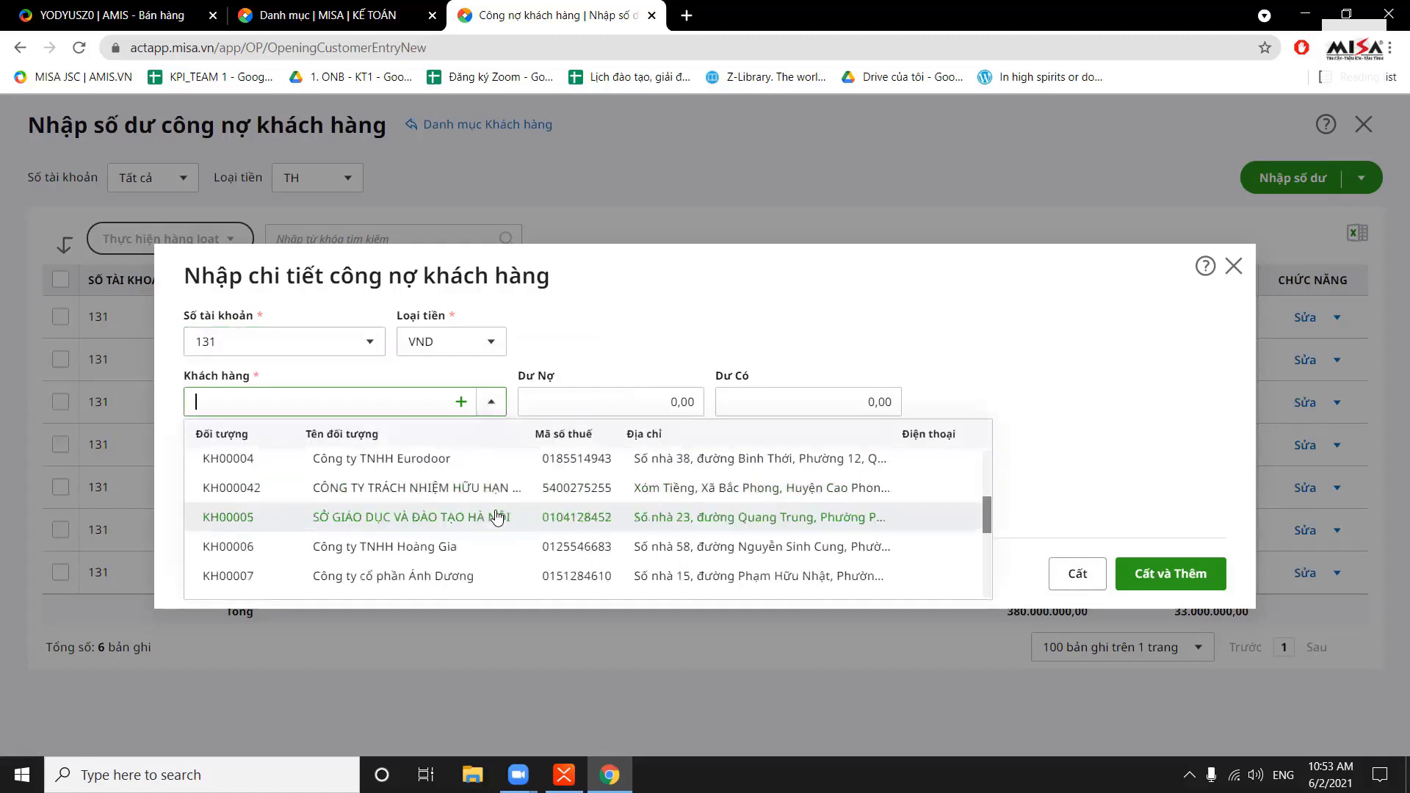
pyautogui.click(485, 544)
pyautogui.click(614, 403)
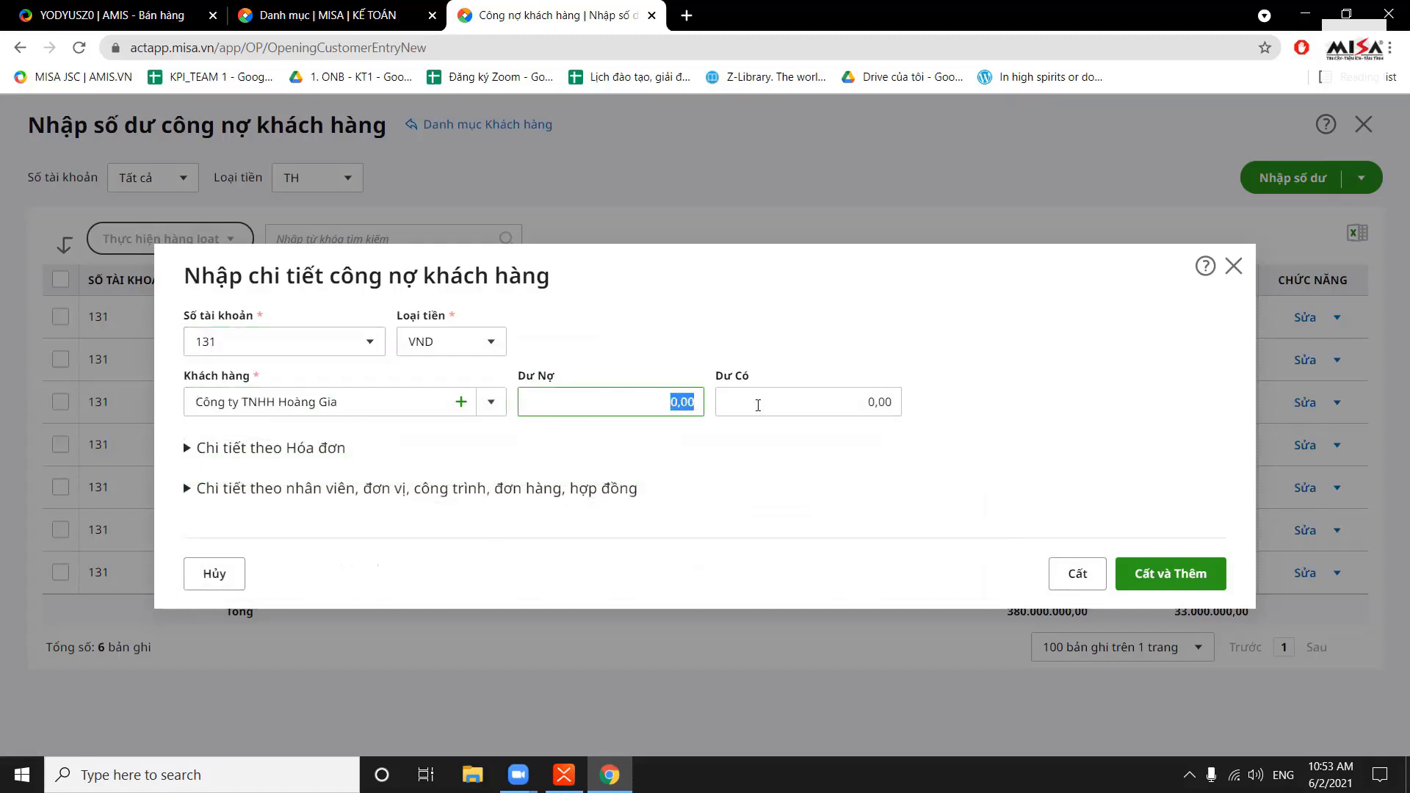
pyautogui.write('15000')
pyautogui.click(878, 360)
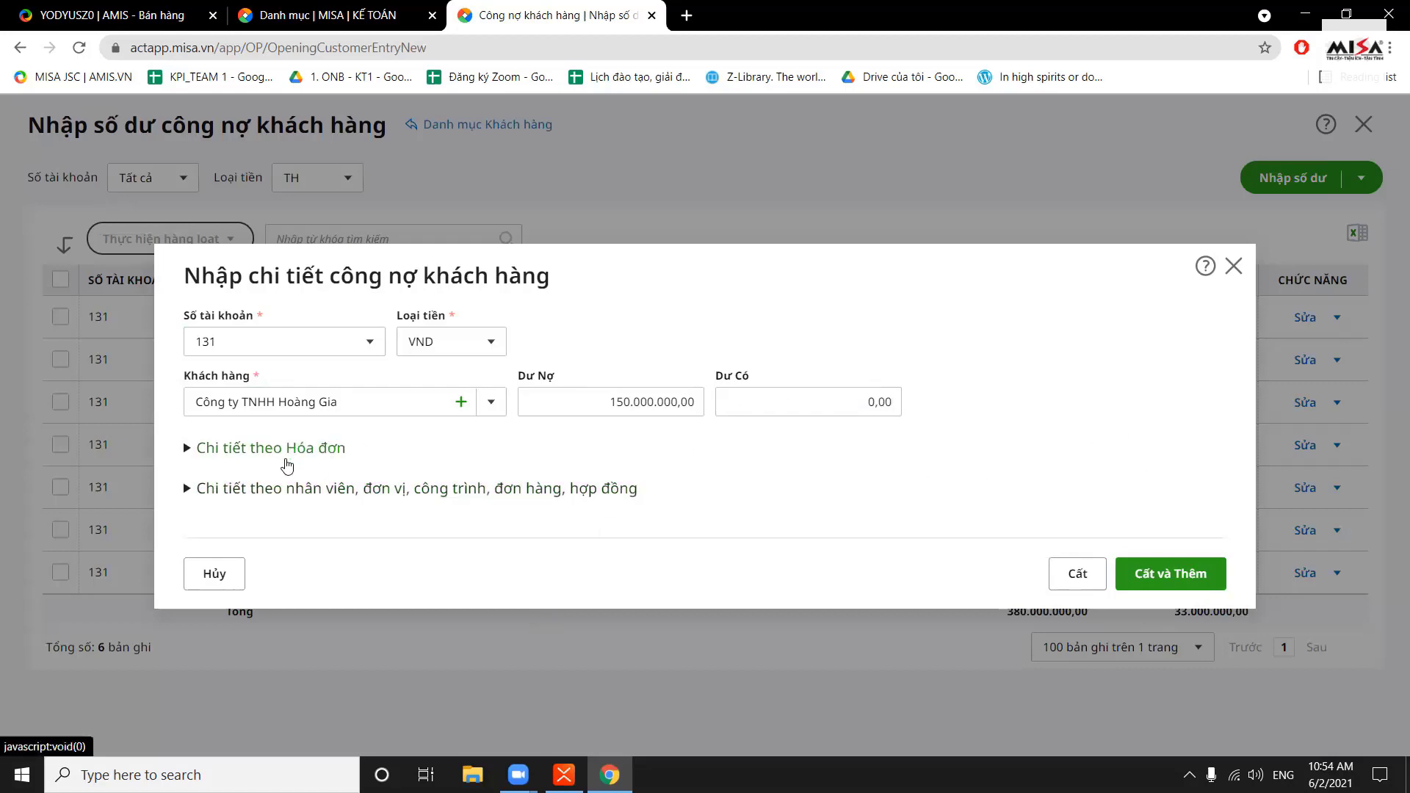
# Fill the first invoice row: invoice 152 with value and receivable of 100.000.000
pyautogui.click(286, 459)
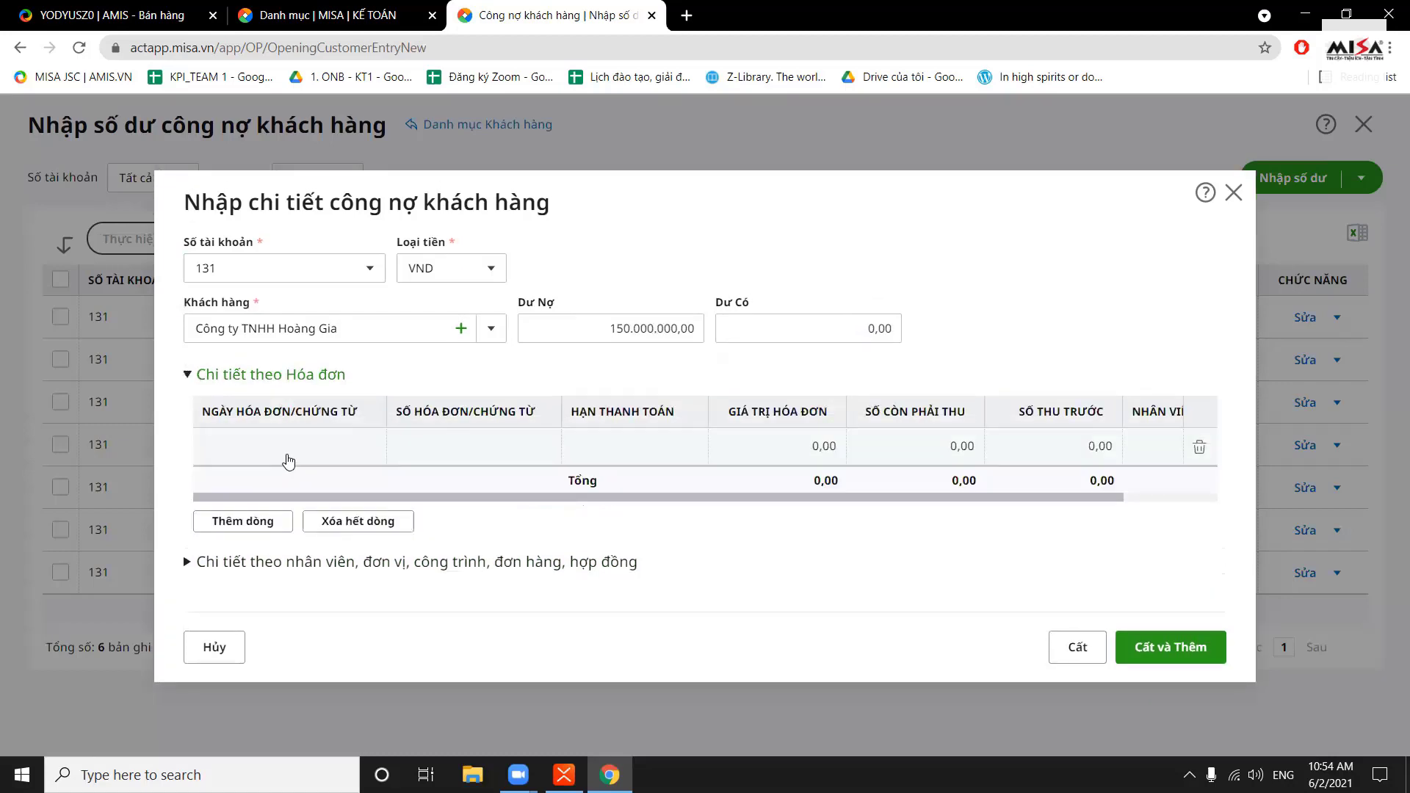
pyautogui.click(313, 446)
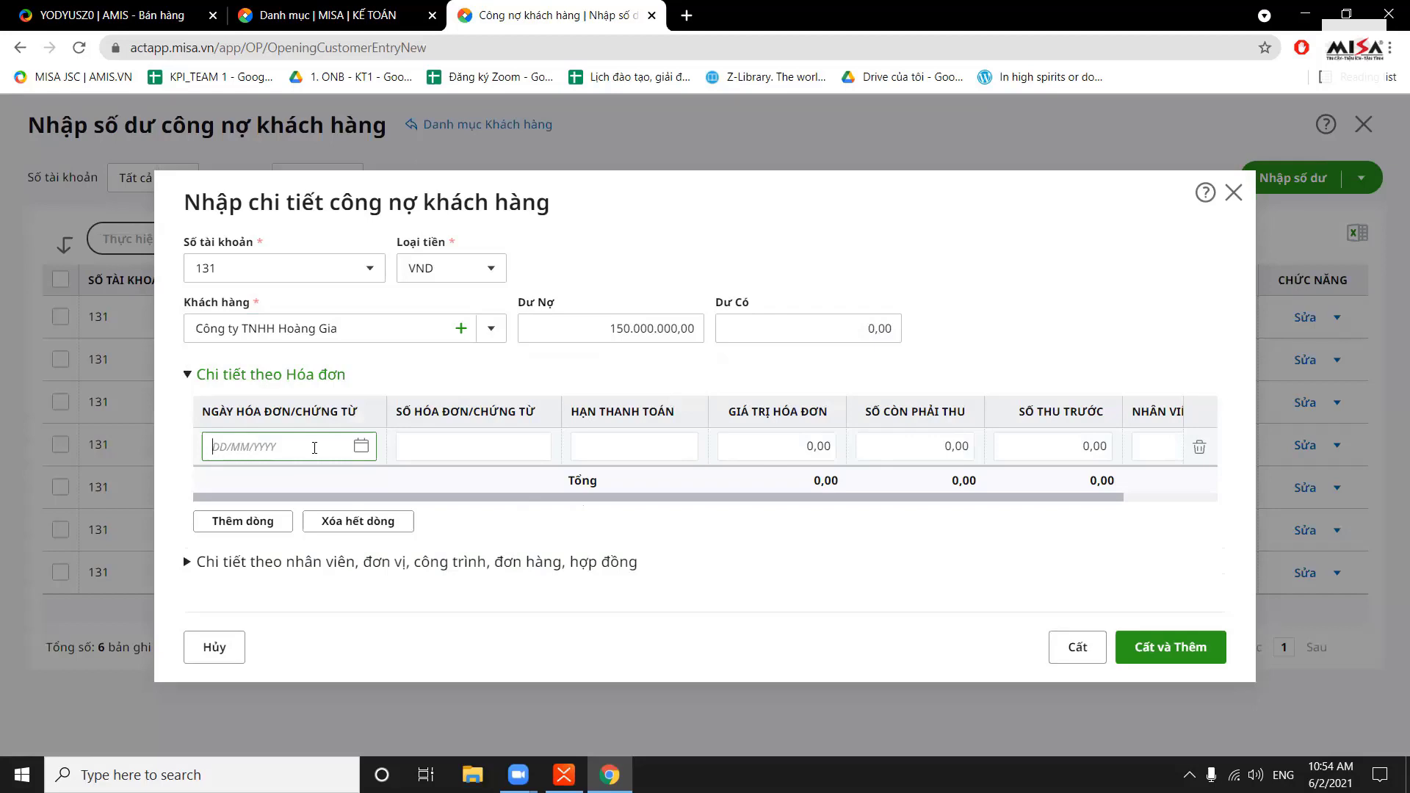
pyautogui.write('20/12/2020')
pyautogui.click(488, 442)
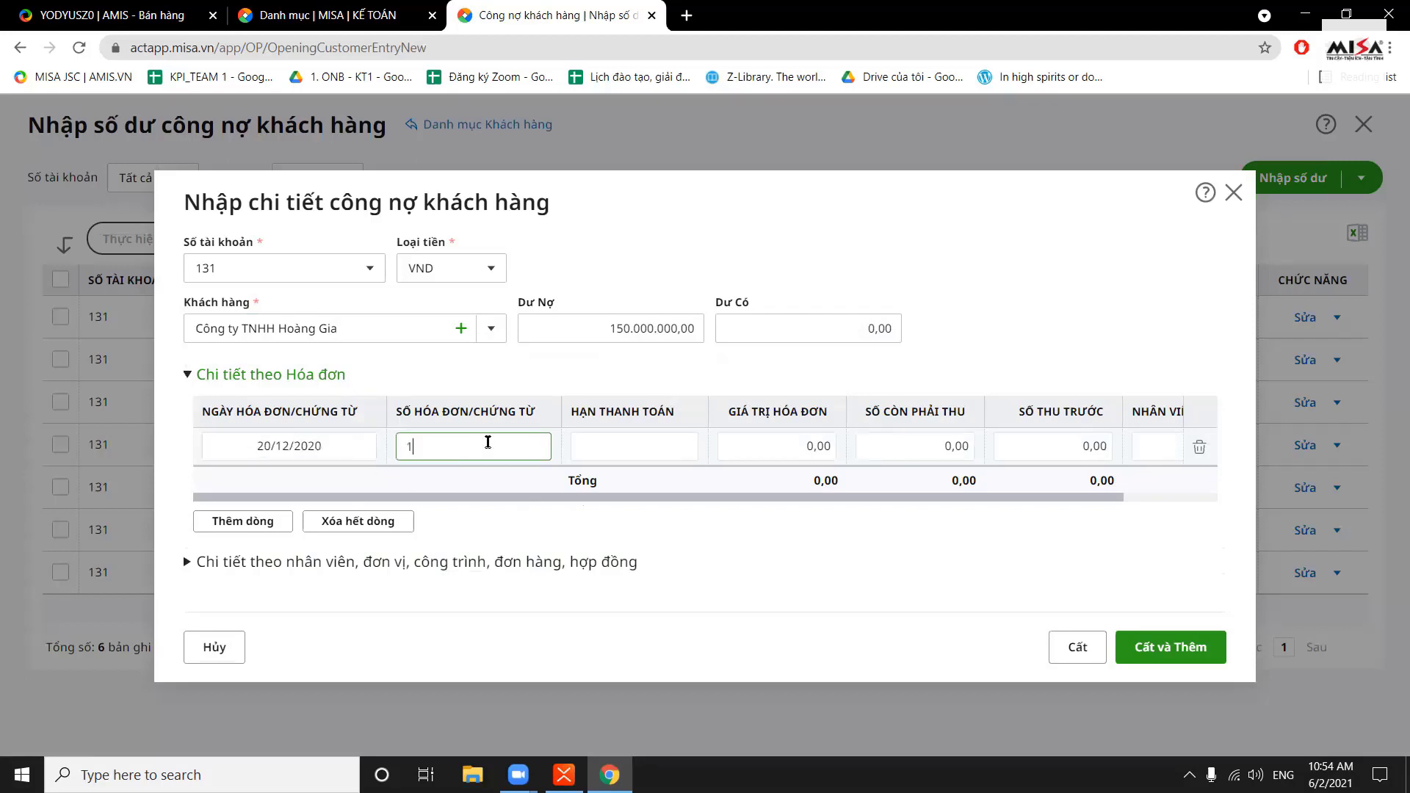
pyautogui.write('152')
pyautogui.click(618, 446)
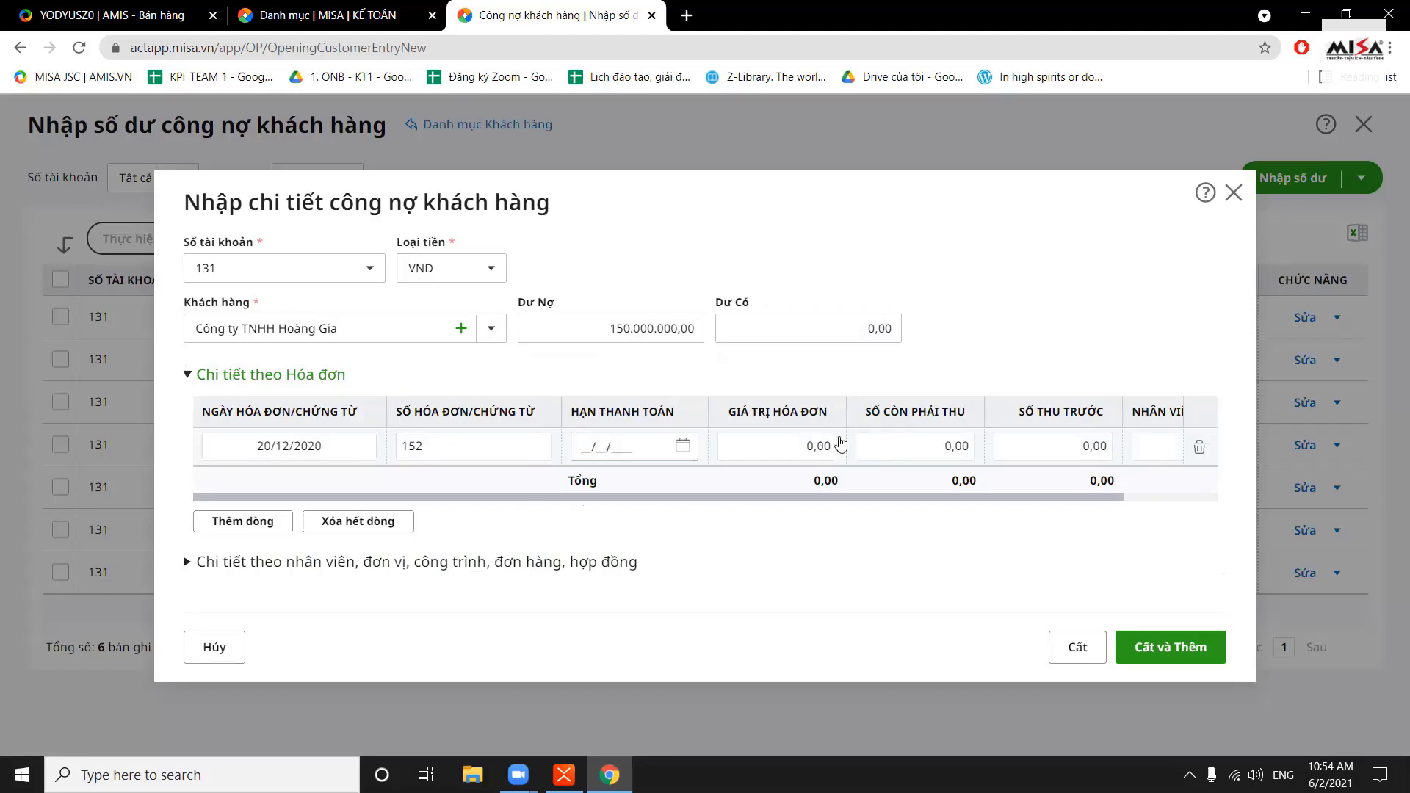
pyautogui.click(822, 443)
pyautogui.write('10000')
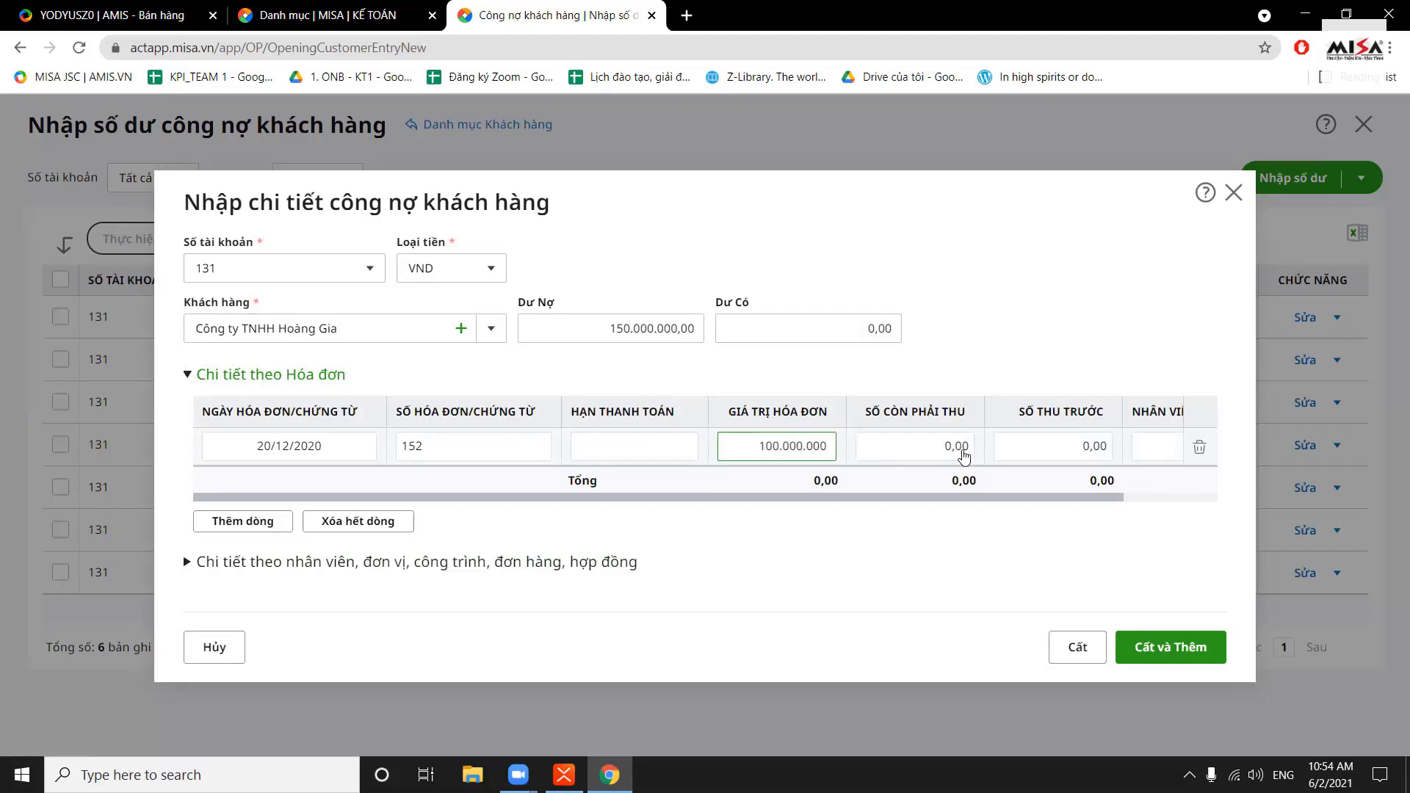
pyautogui.click(963, 451)
pyautogui.write('100.000.00')
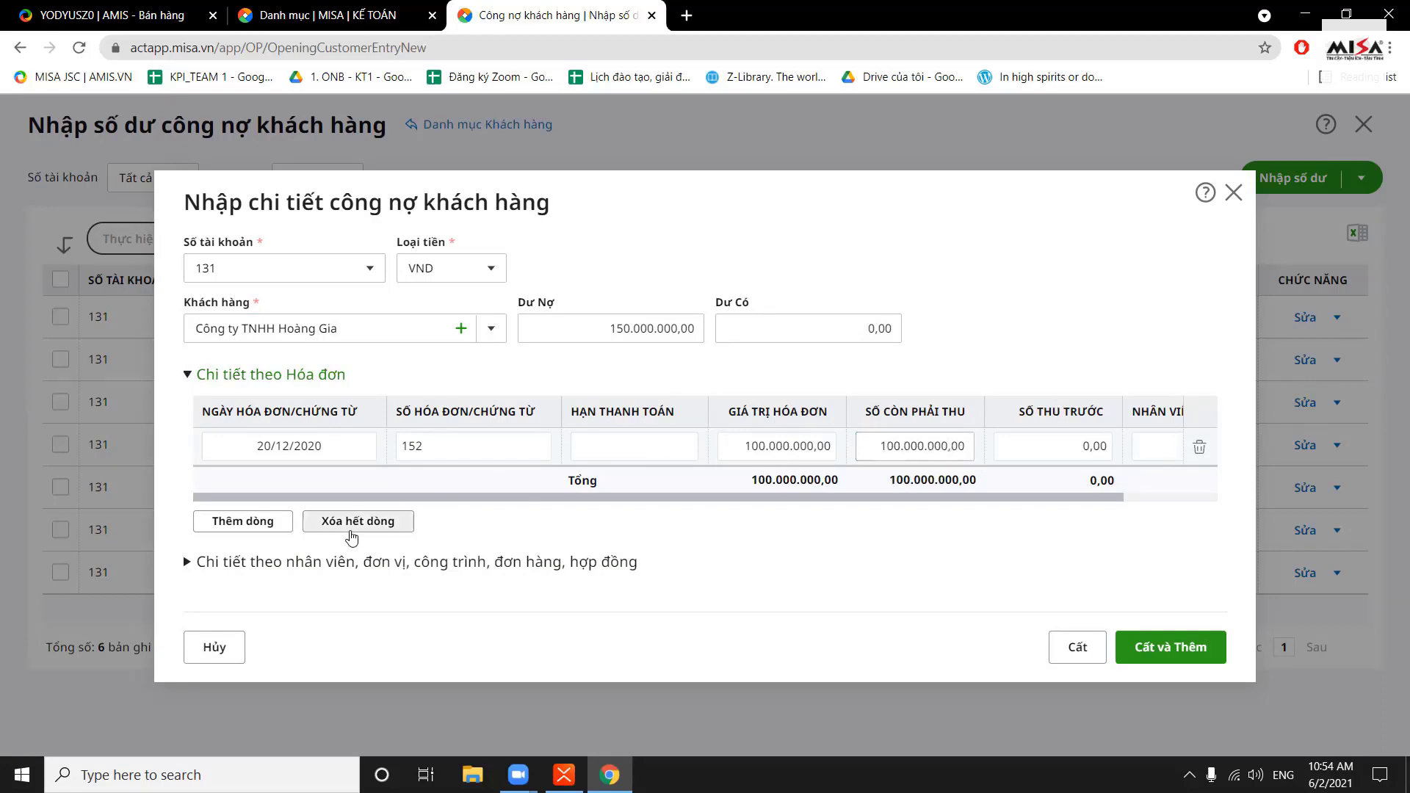
# Add invoice 5555 with value and receivable of 50.000.000, then save the balance
pyautogui.click(246, 522)
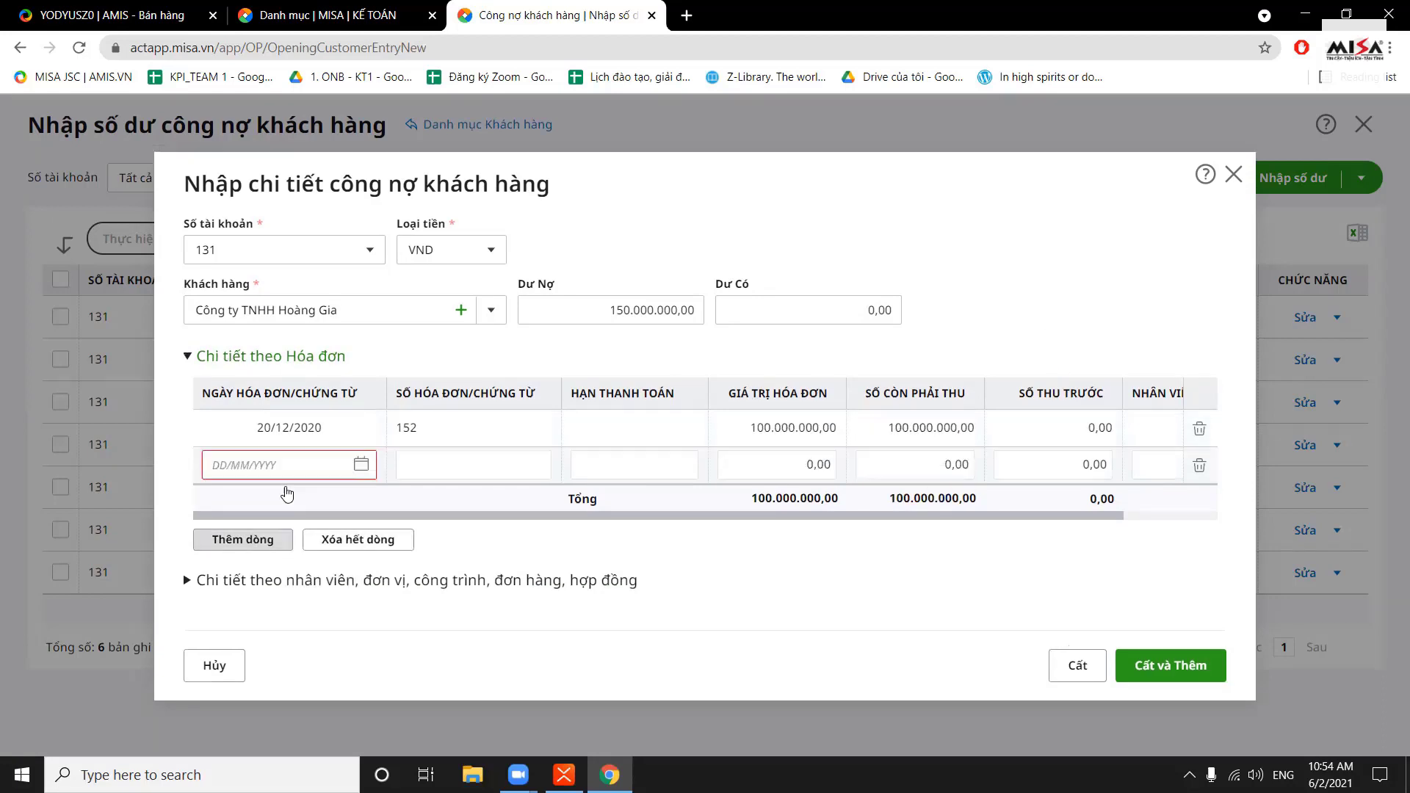
pyautogui.write('10912')
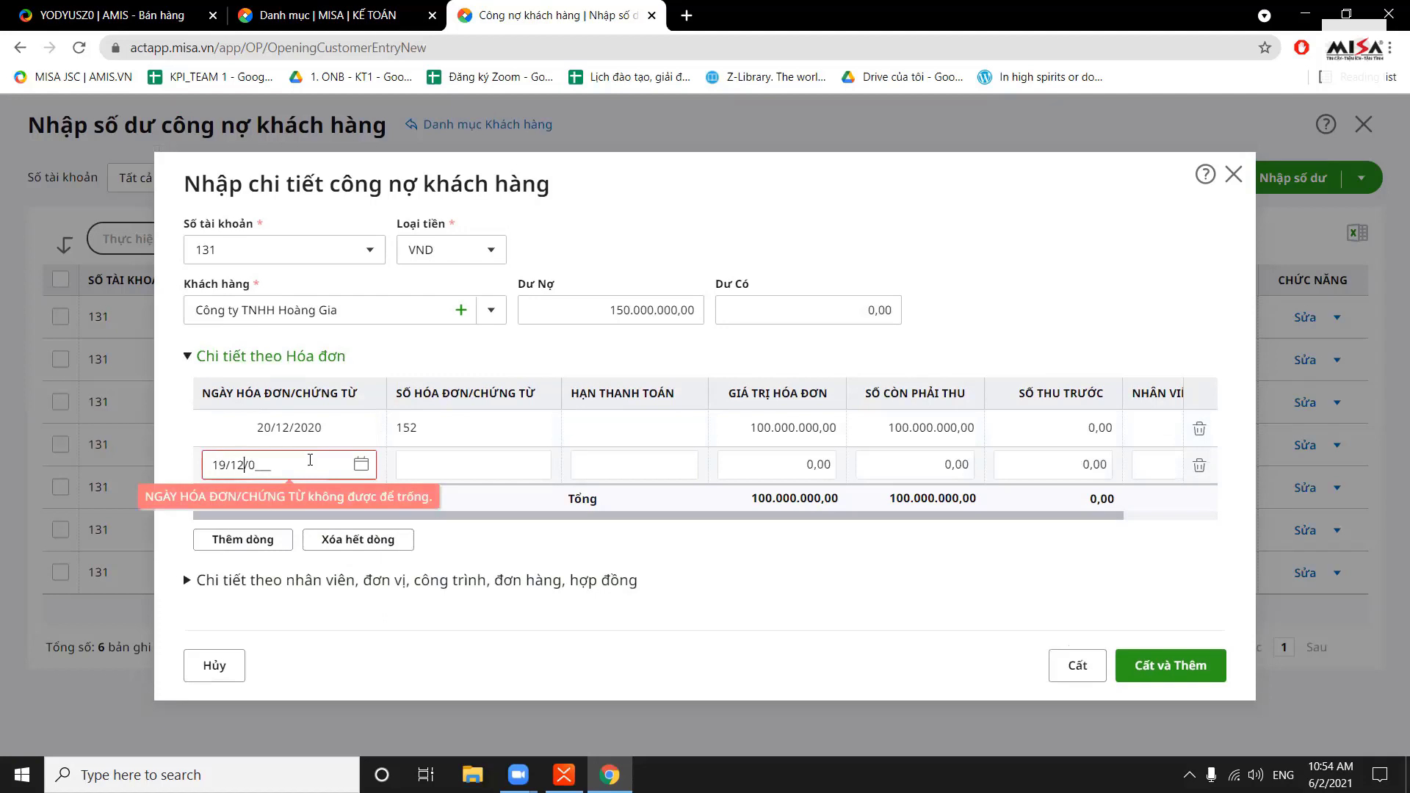
pyautogui.write('202')
pyautogui.click(466, 465)
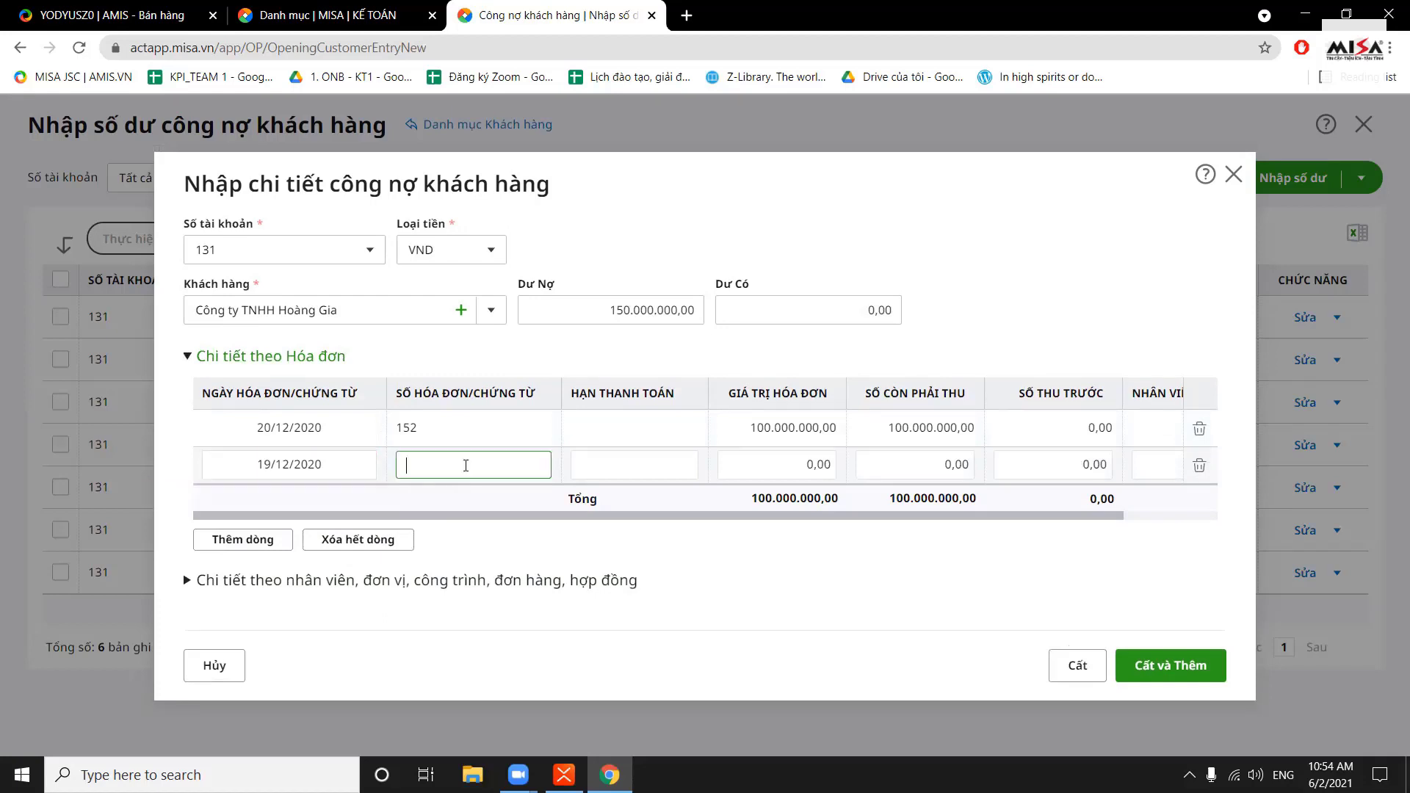
pyautogui.write('5555')
pyautogui.click(806, 473)
pyautogui.write('50.000.000')
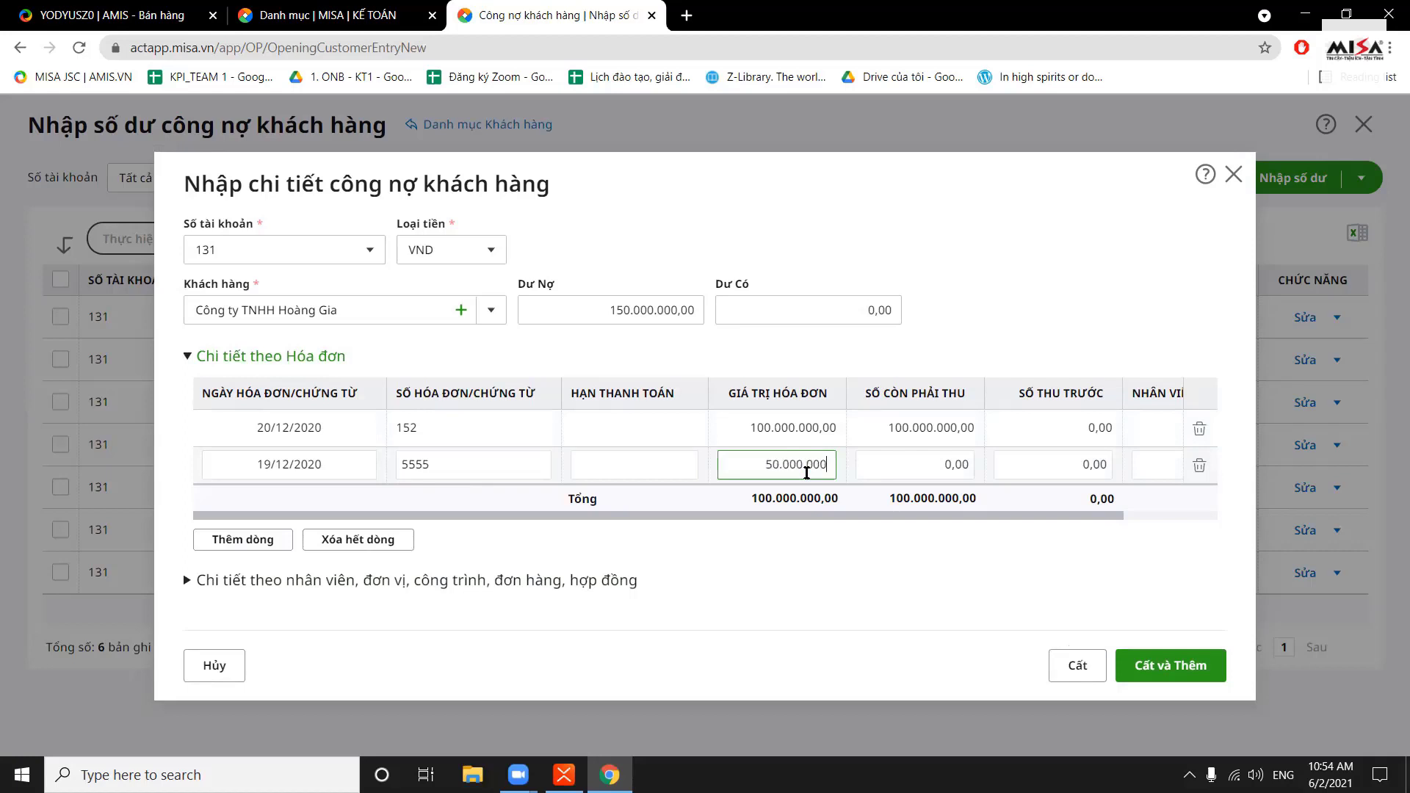
pyautogui.click(917, 463)
pyautogui.write('500')
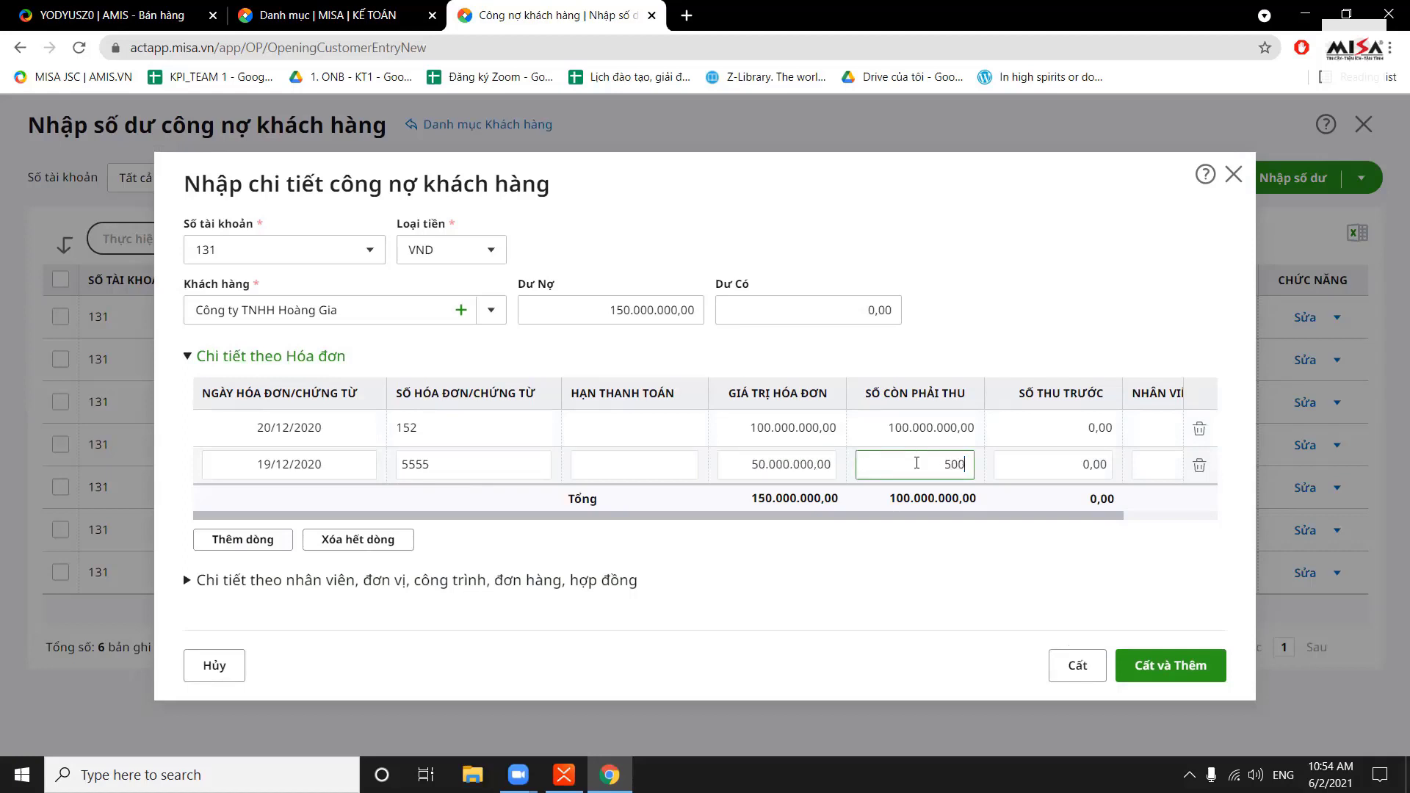
pyautogui.click(1061, 310)
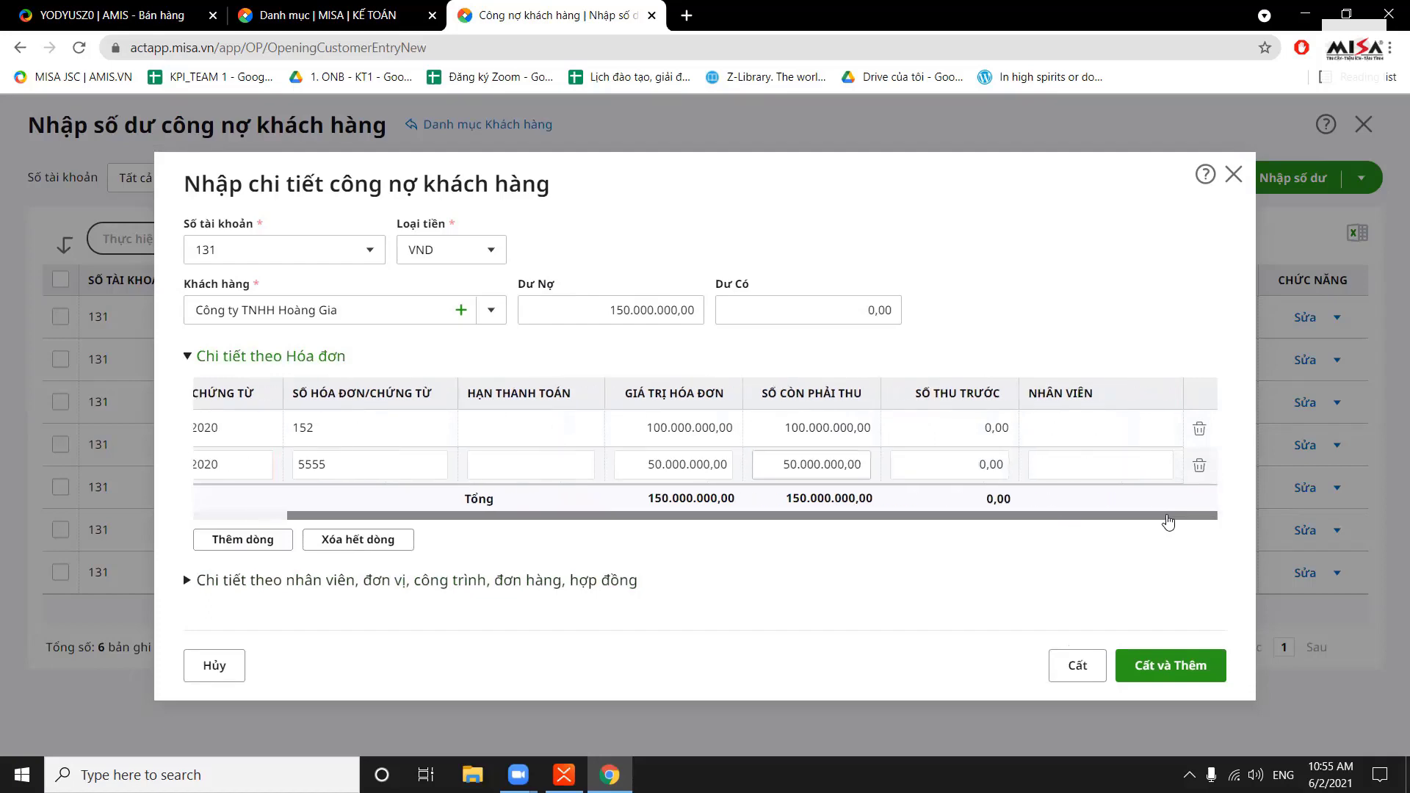
pyautogui.click(1077, 666)
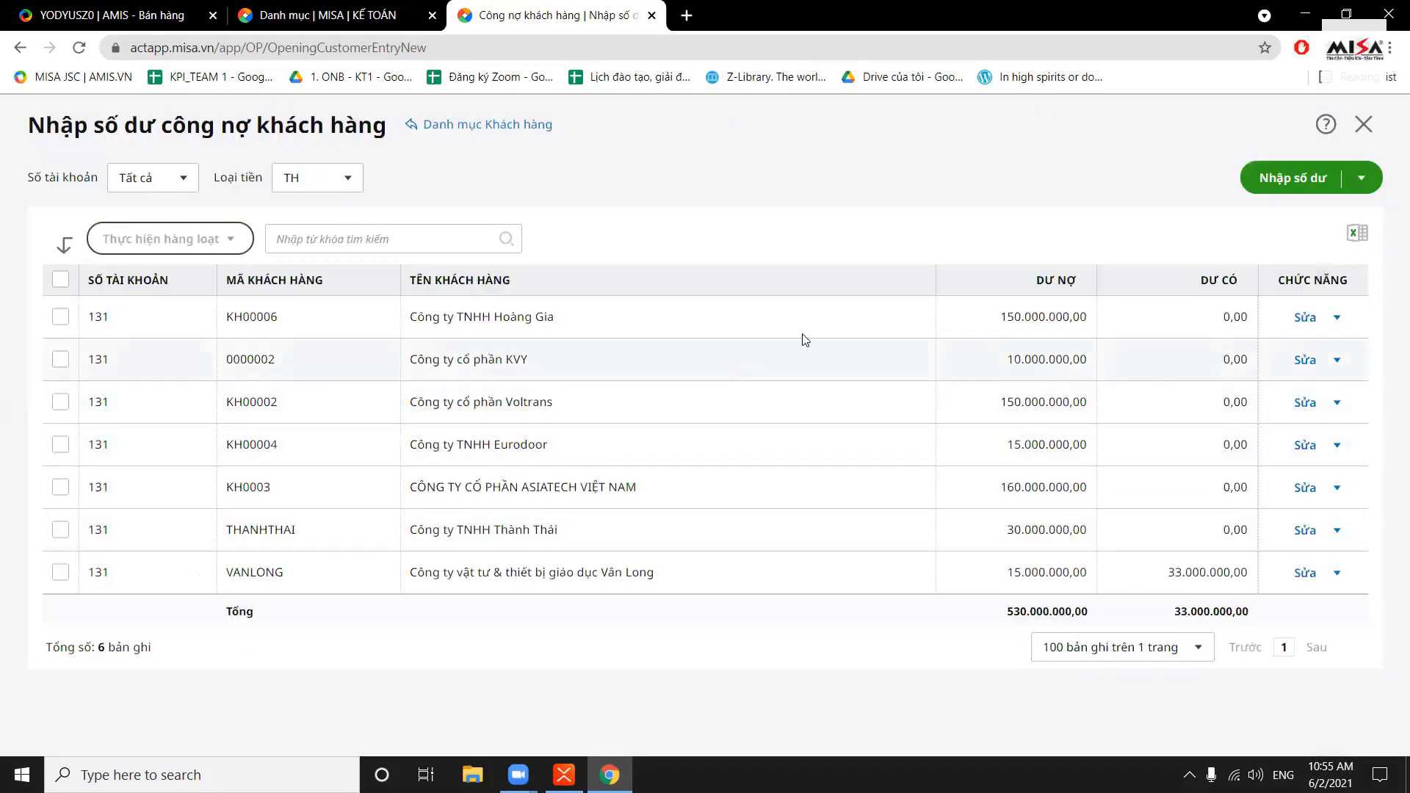
# Highlight Hoàng Gia's saved 150.000.000 debit in the customer balance list
pyautogui.moveTo(996, 328); pyautogui.dragTo(1139, 316)
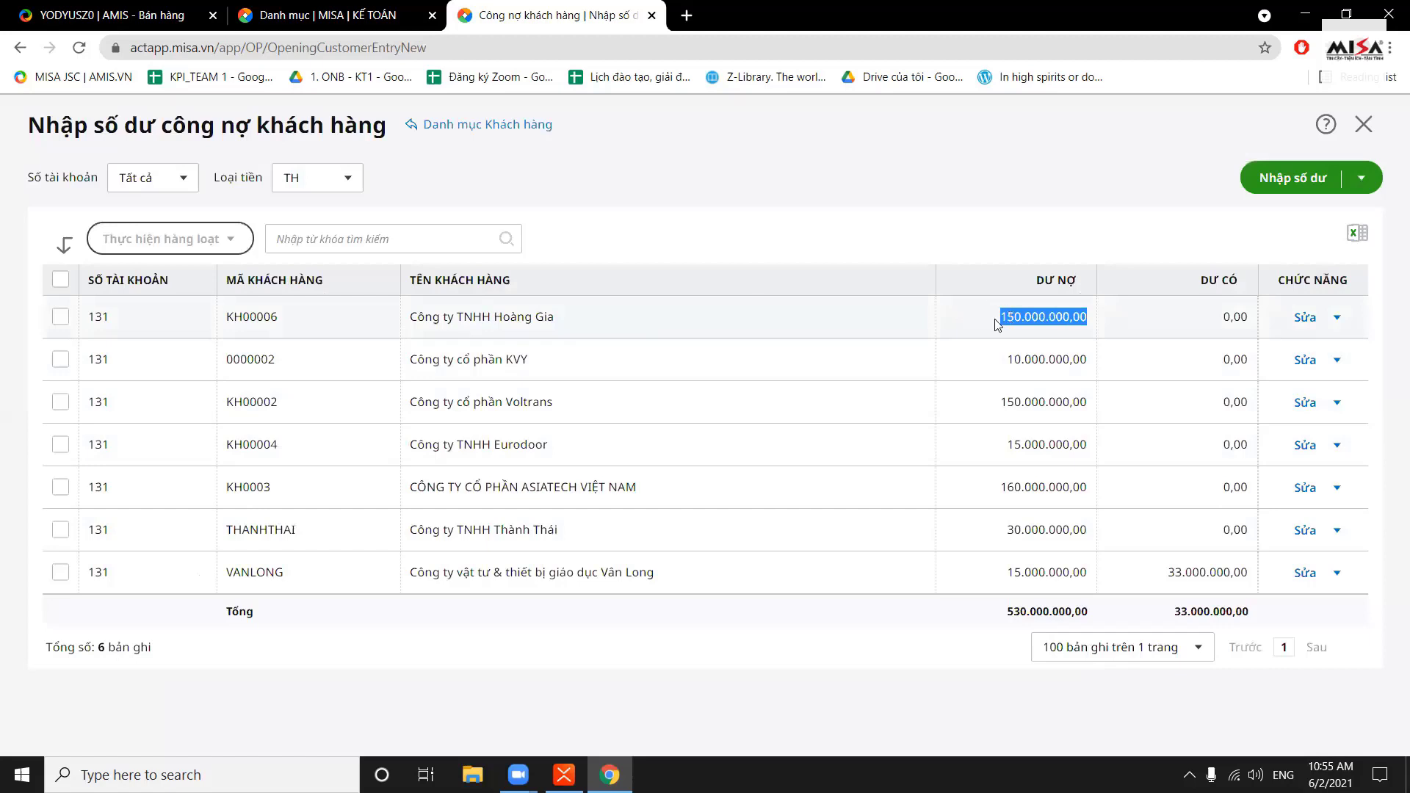
pyautogui.moveTo(997, 324); pyautogui.dragTo(1096, 322)
pyautogui.click(1096, 322)
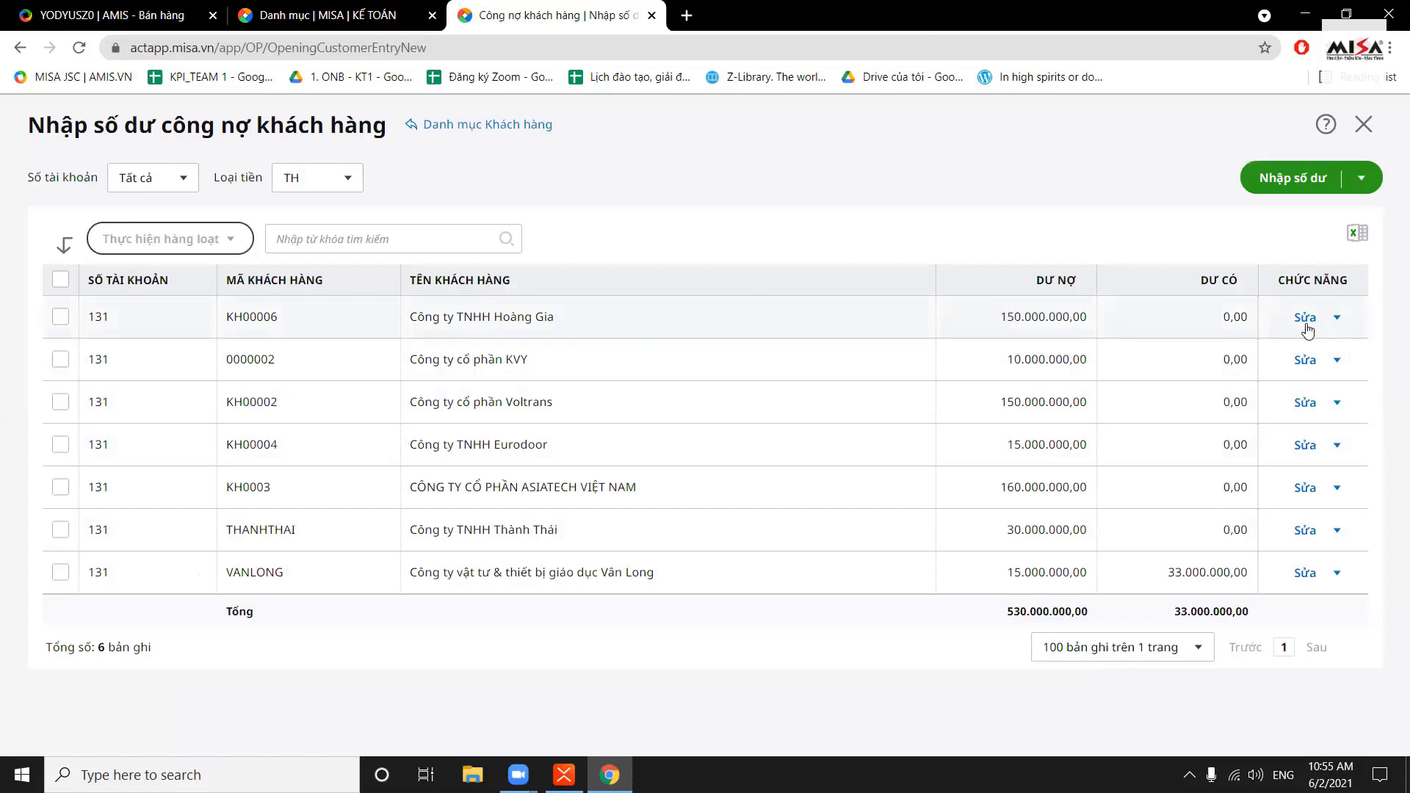
pyautogui.click(1337, 317)
pyautogui.click(1305, 318)
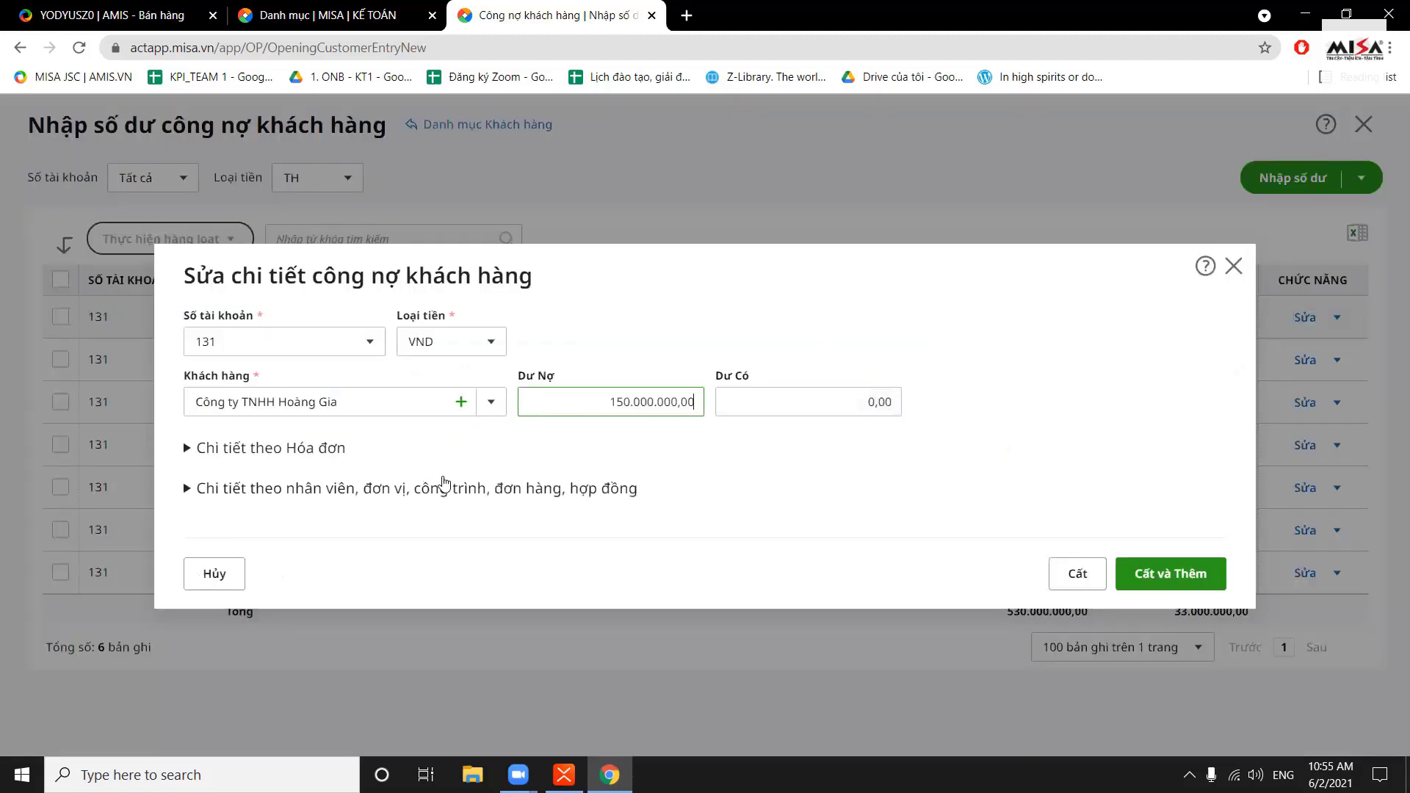
pyautogui.click(275, 450)
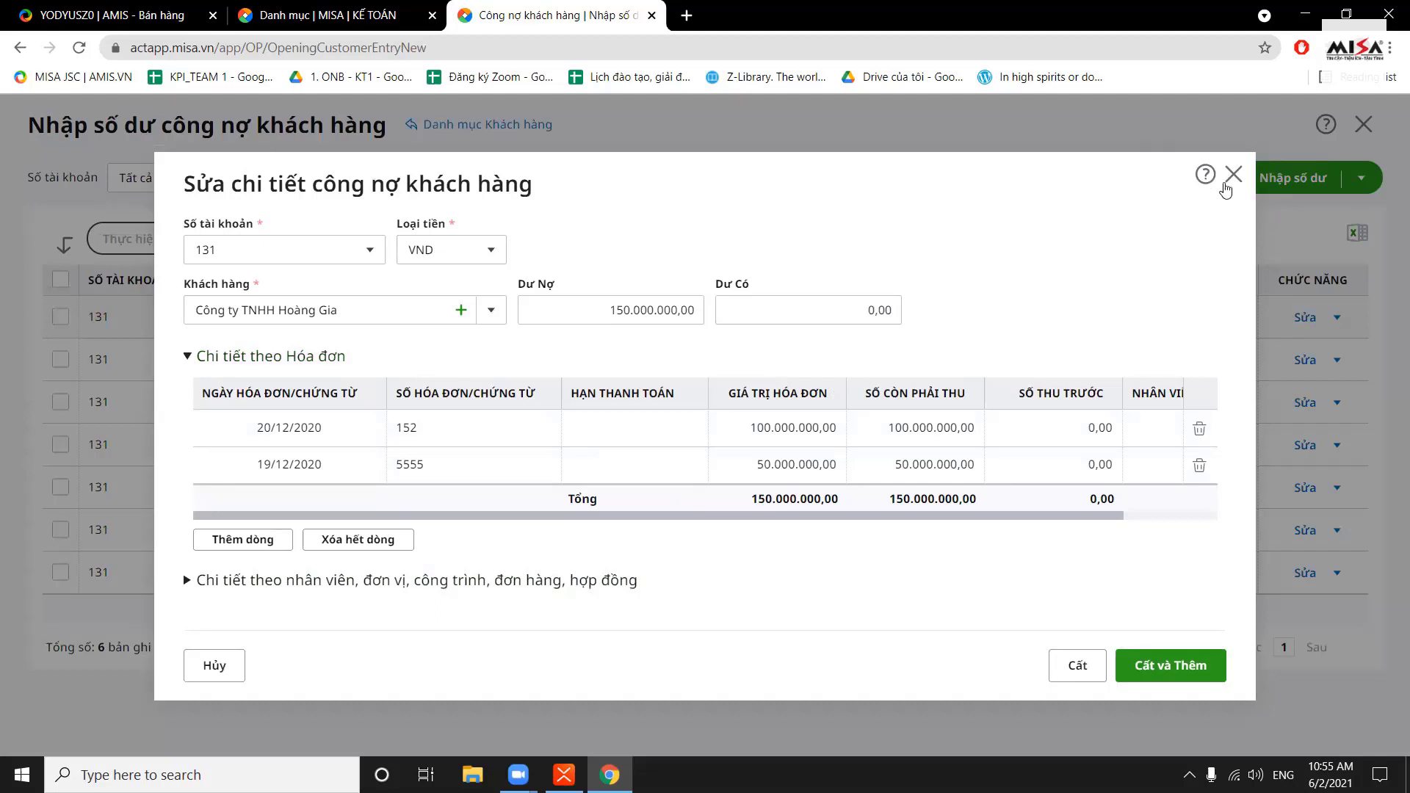
pyautogui.click(1234, 174)
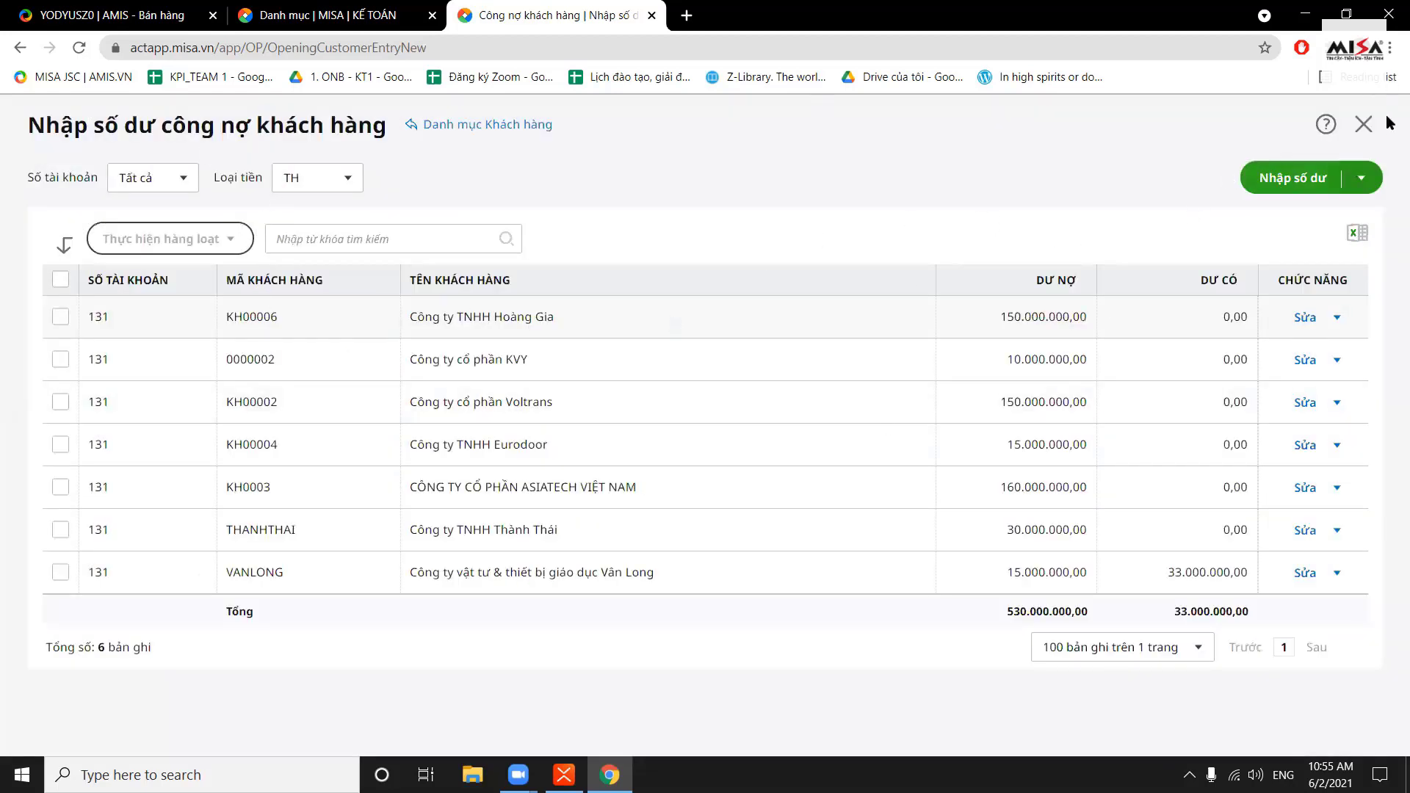
pyautogui.click(1364, 124)
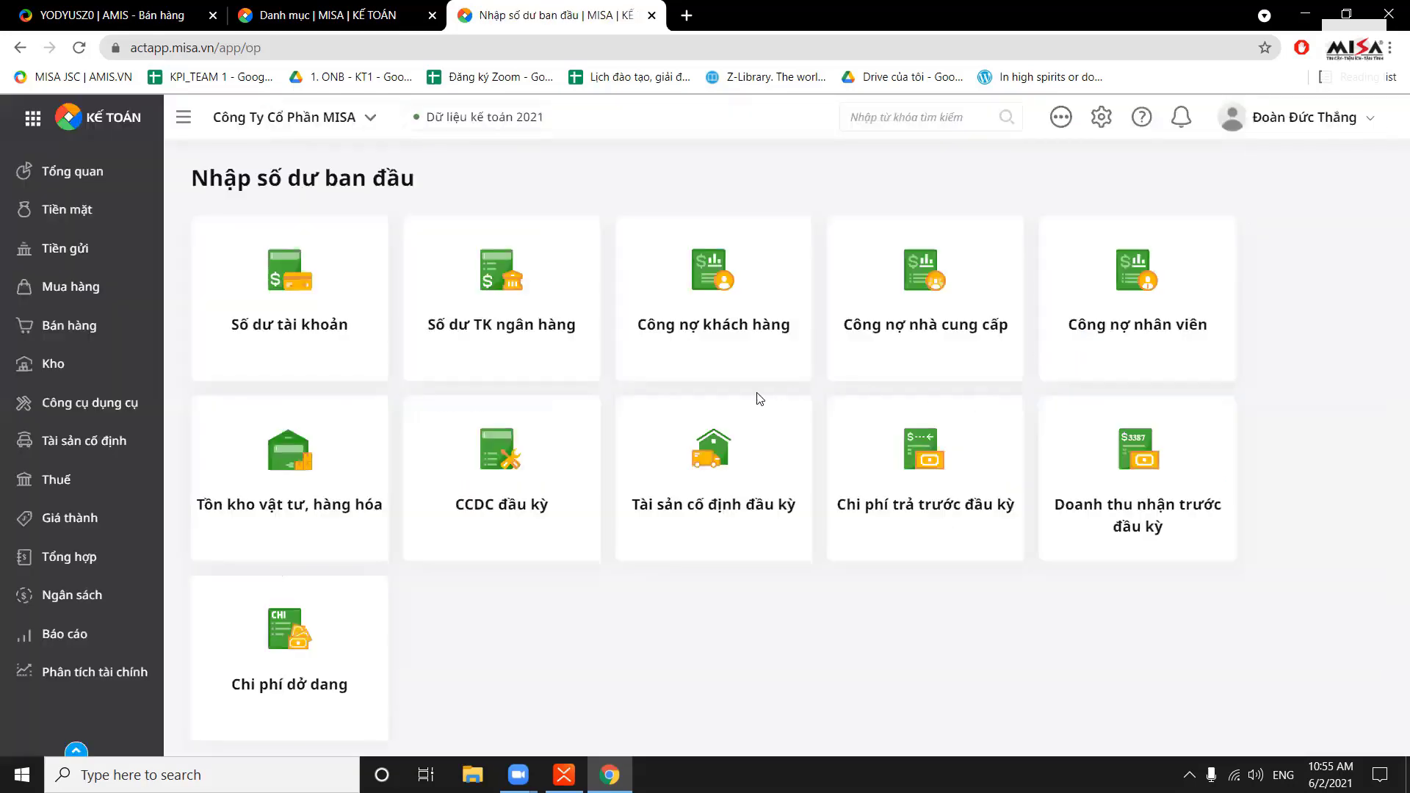
pyautogui.click(952, 317)
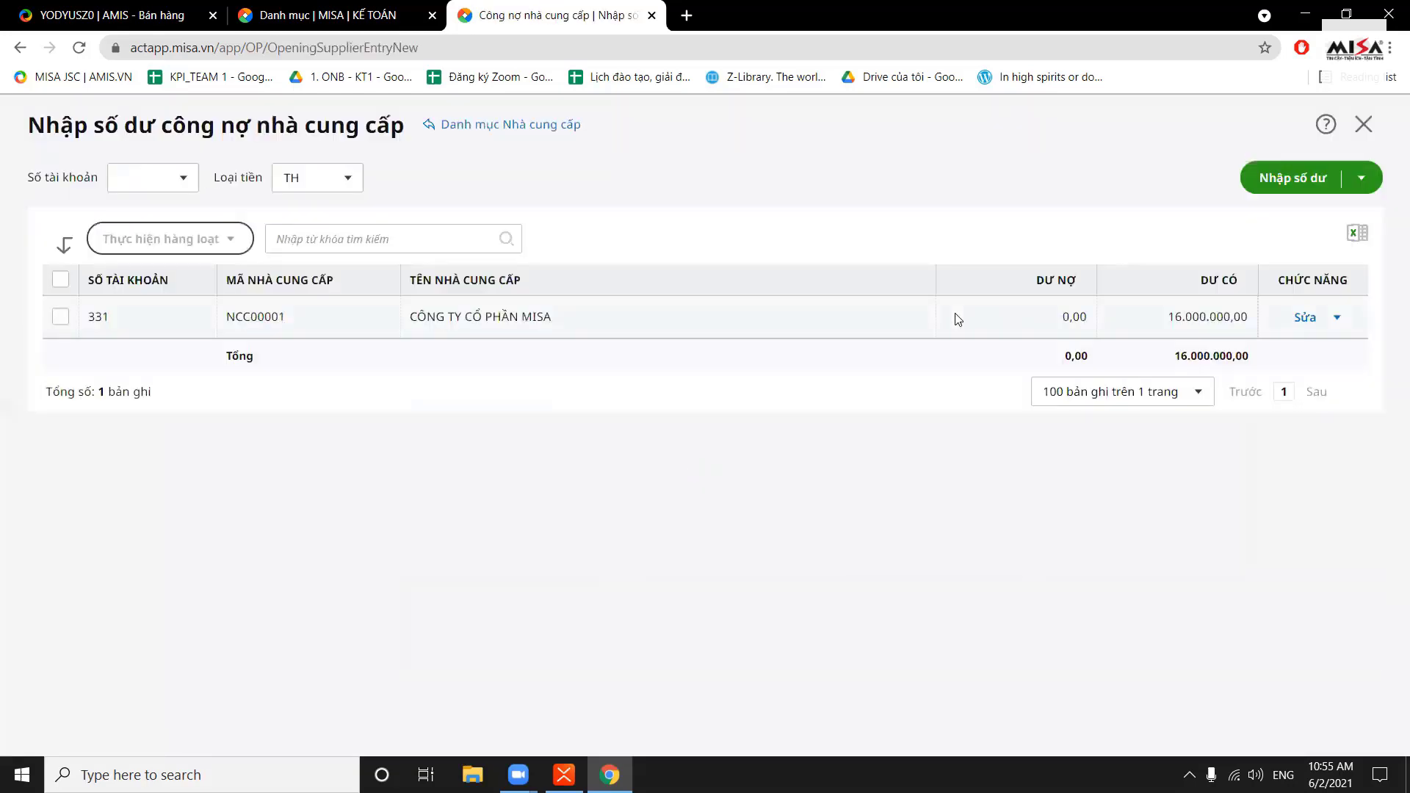
pyautogui.click(1309, 188)
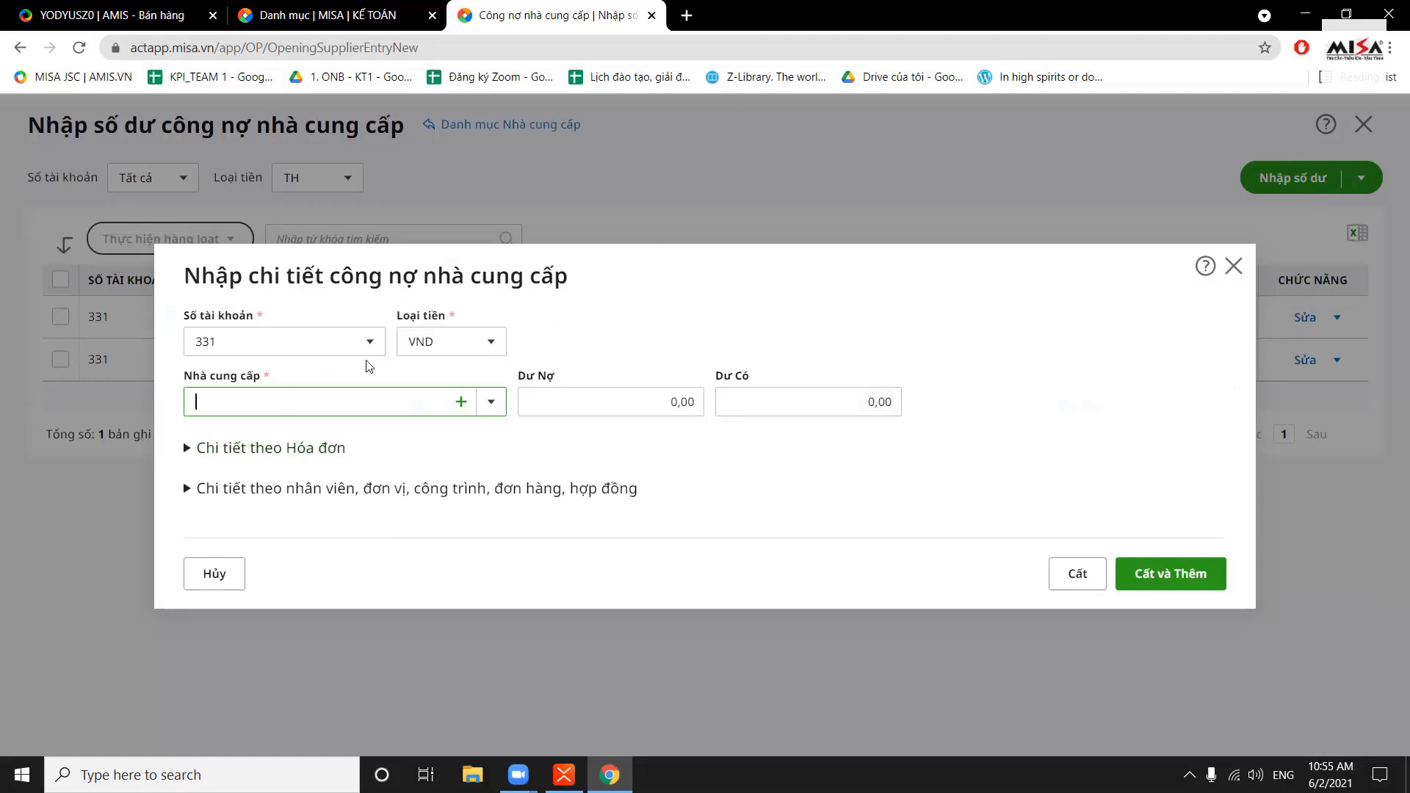
pyautogui.click(490, 401)
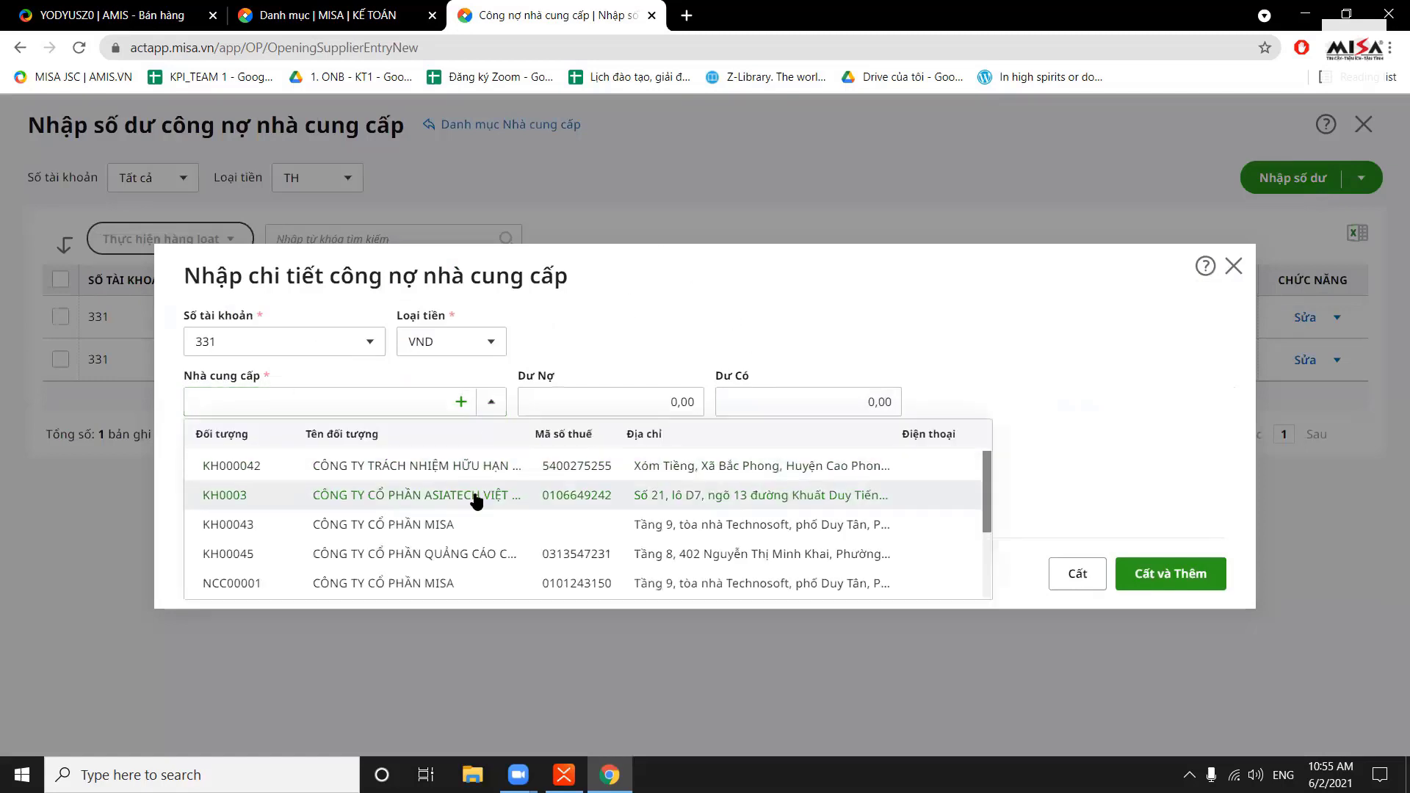
pyautogui.click(445, 494)
pyautogui.click(323, 449)
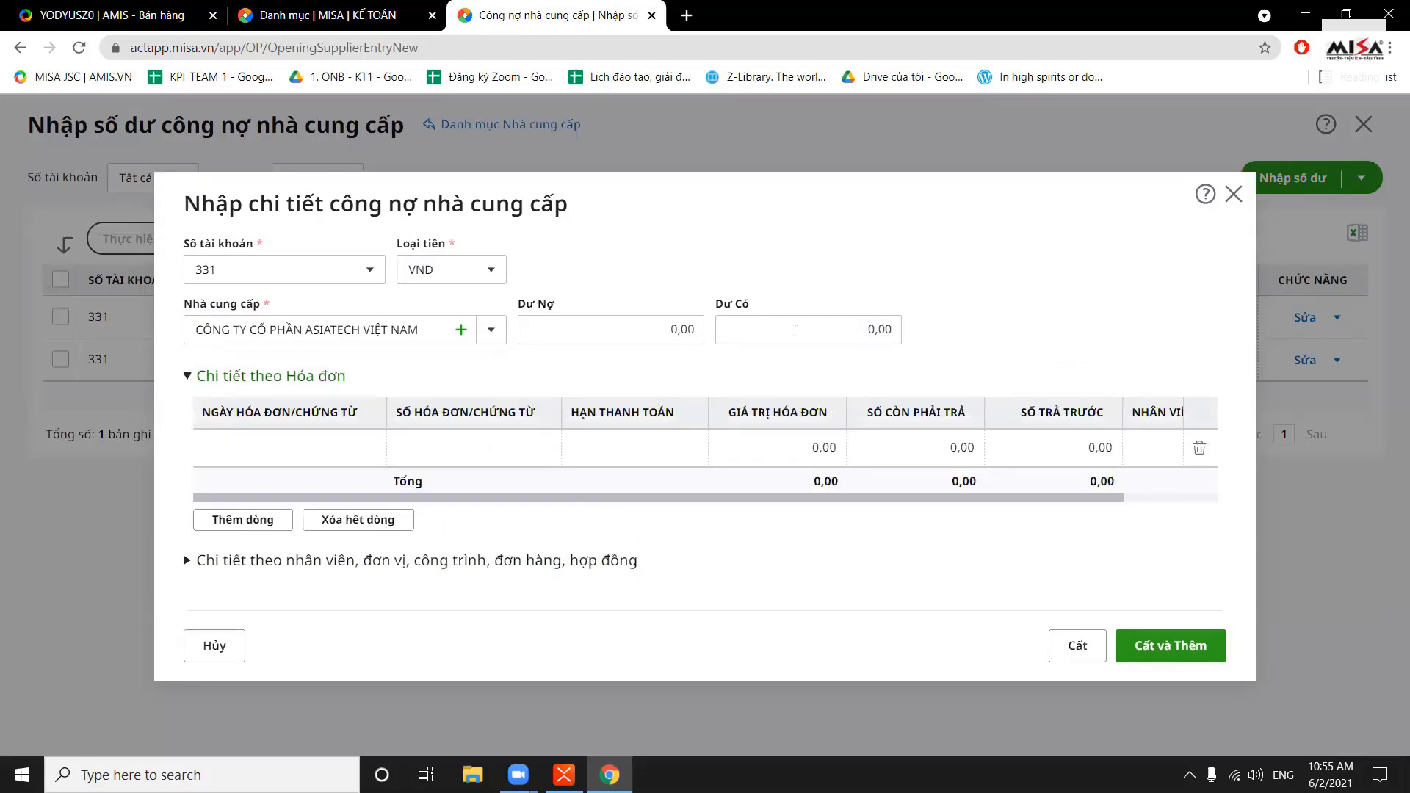
pyautogui.click(870, 329)
pyautogui.write('6.5')
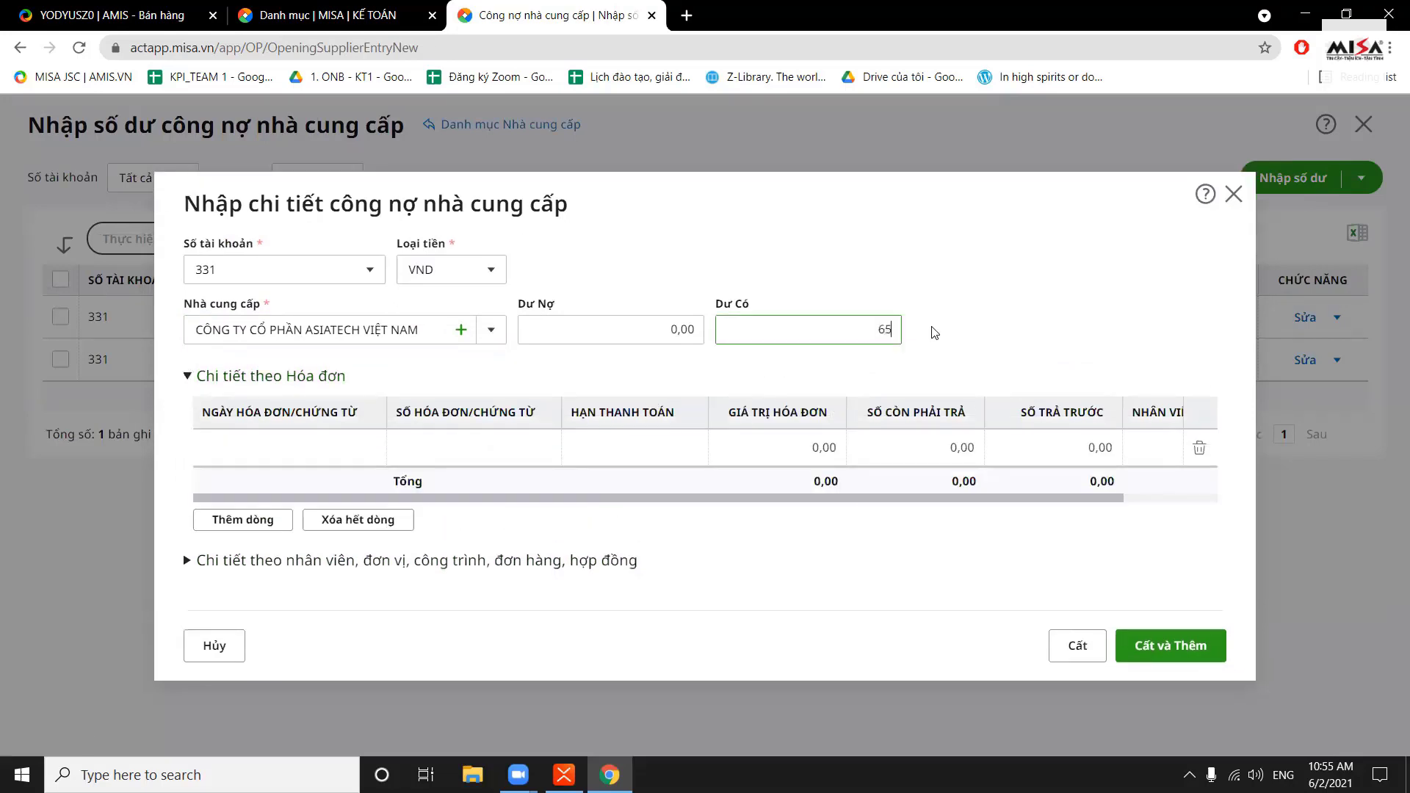
pyautogui.write('00.000')
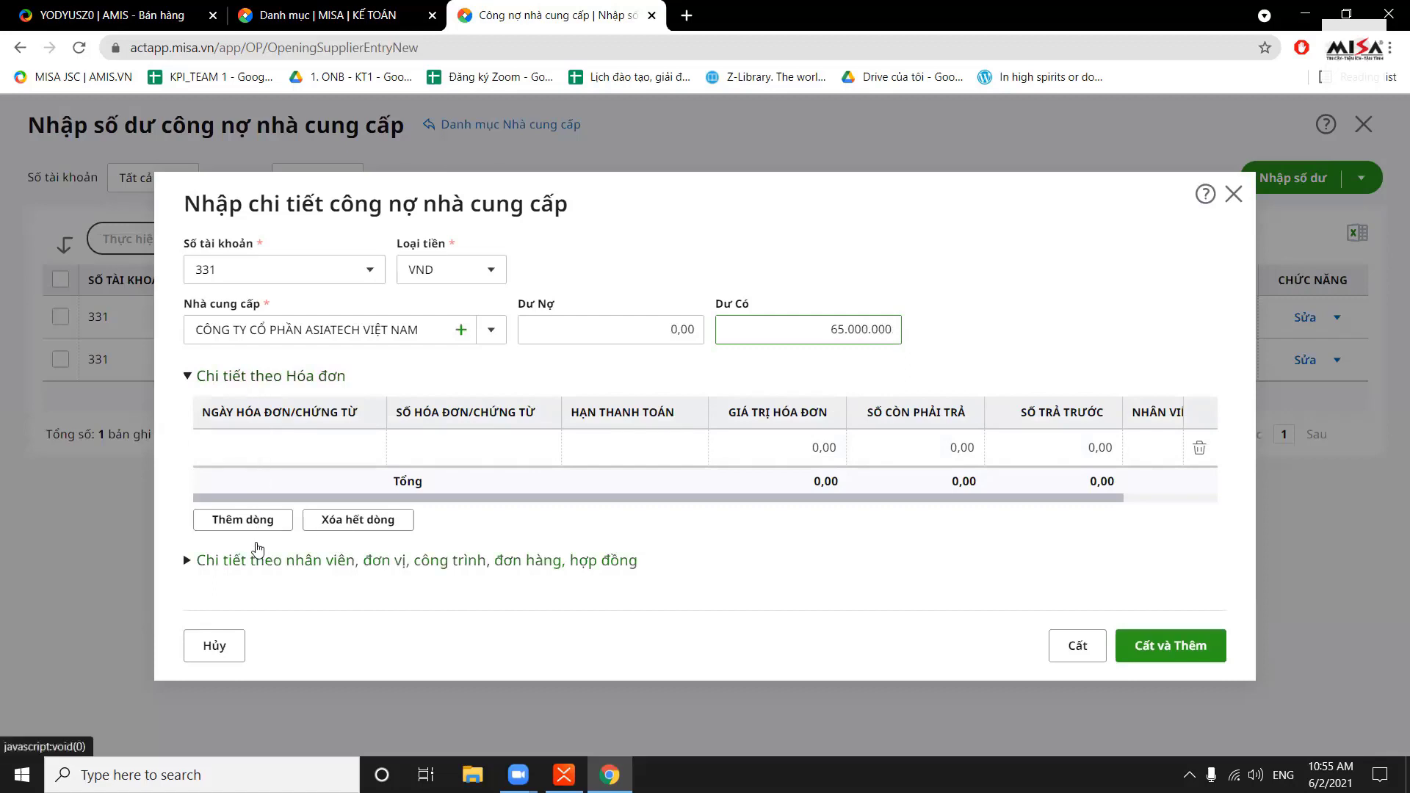
pyautogui.click(258, 561)
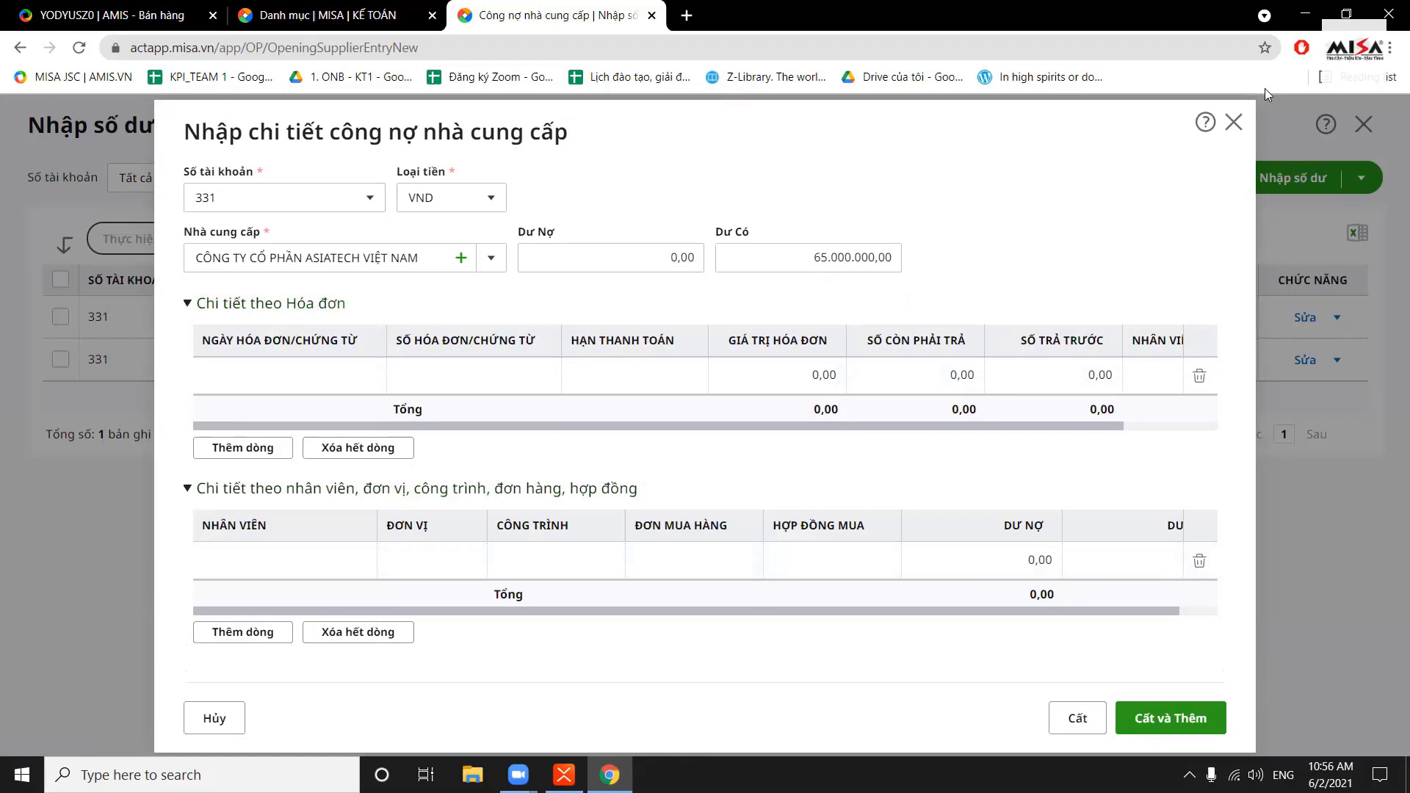
pyautogui.click(1235, 125)
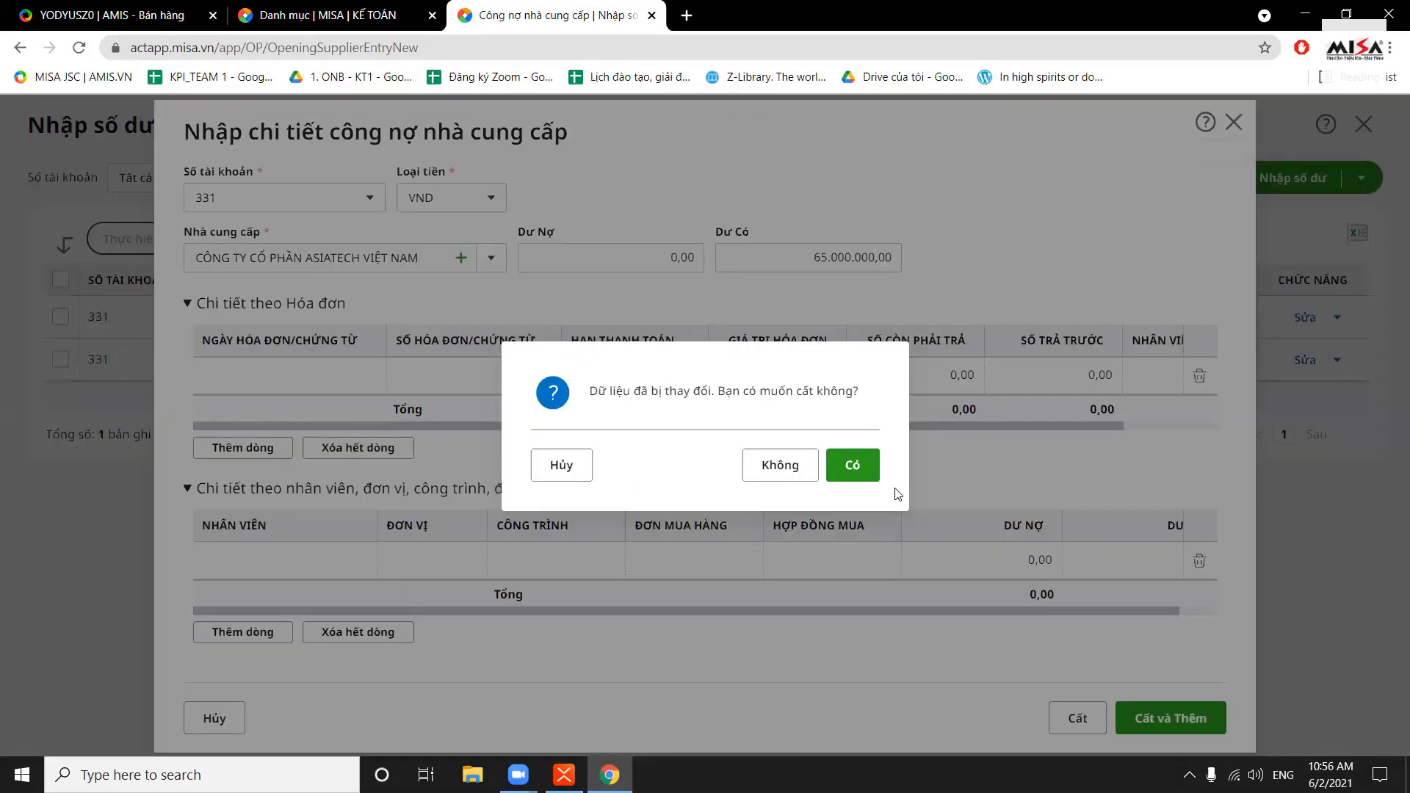
pyautogui.click(796, 464)
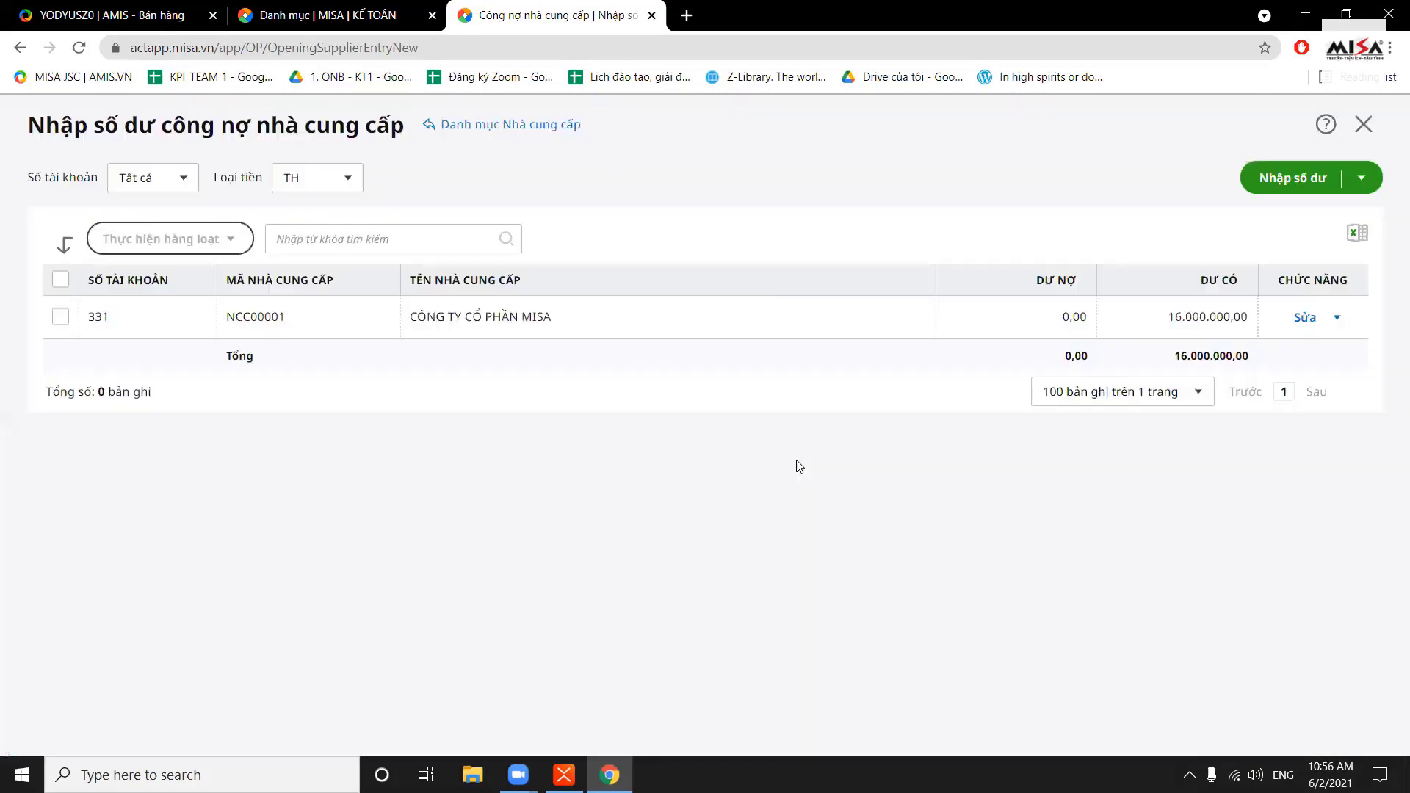
pyautogui.click(1361, 178)
pyautogui.click(1287, 207)
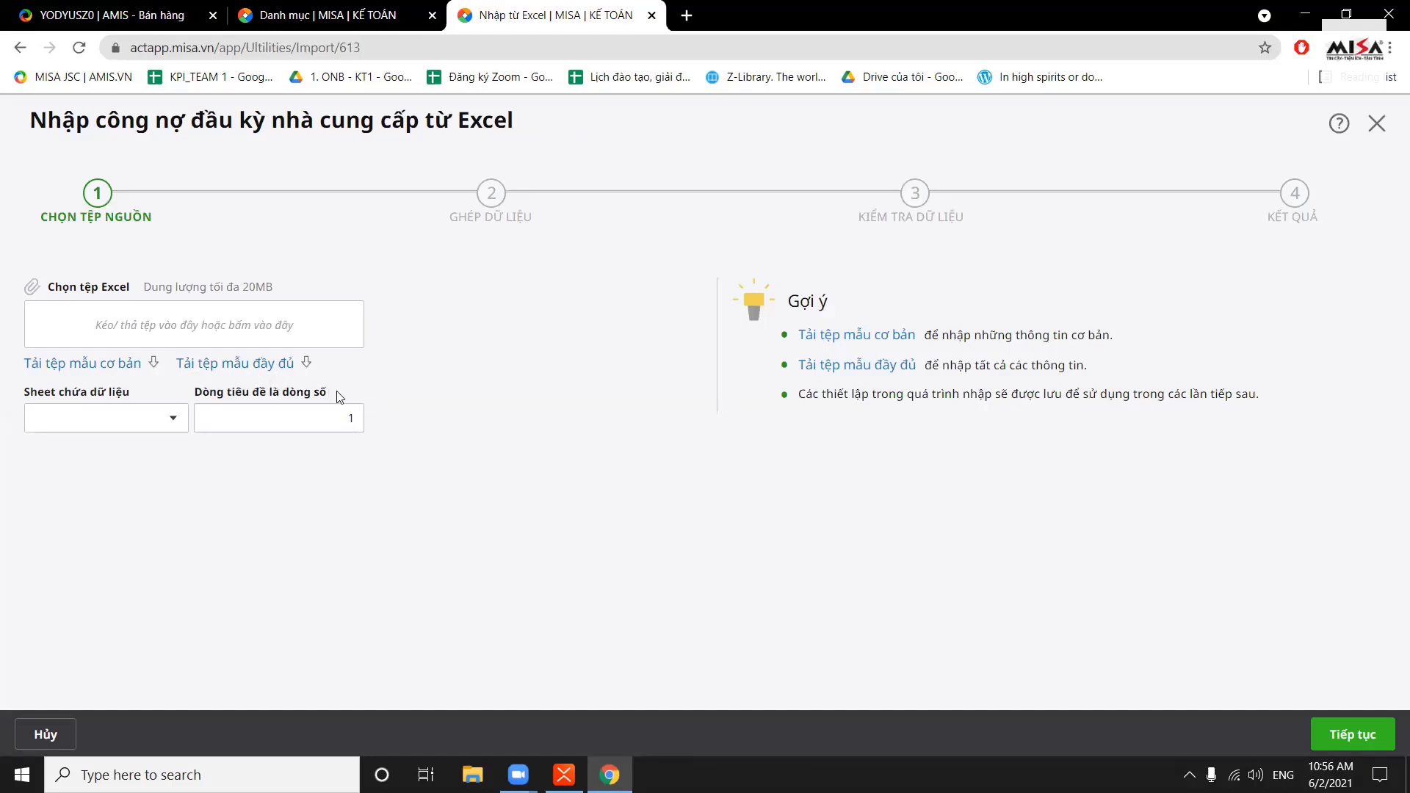
pyautogui.click(1378, 125)
pyautogui.click(1378, 126)
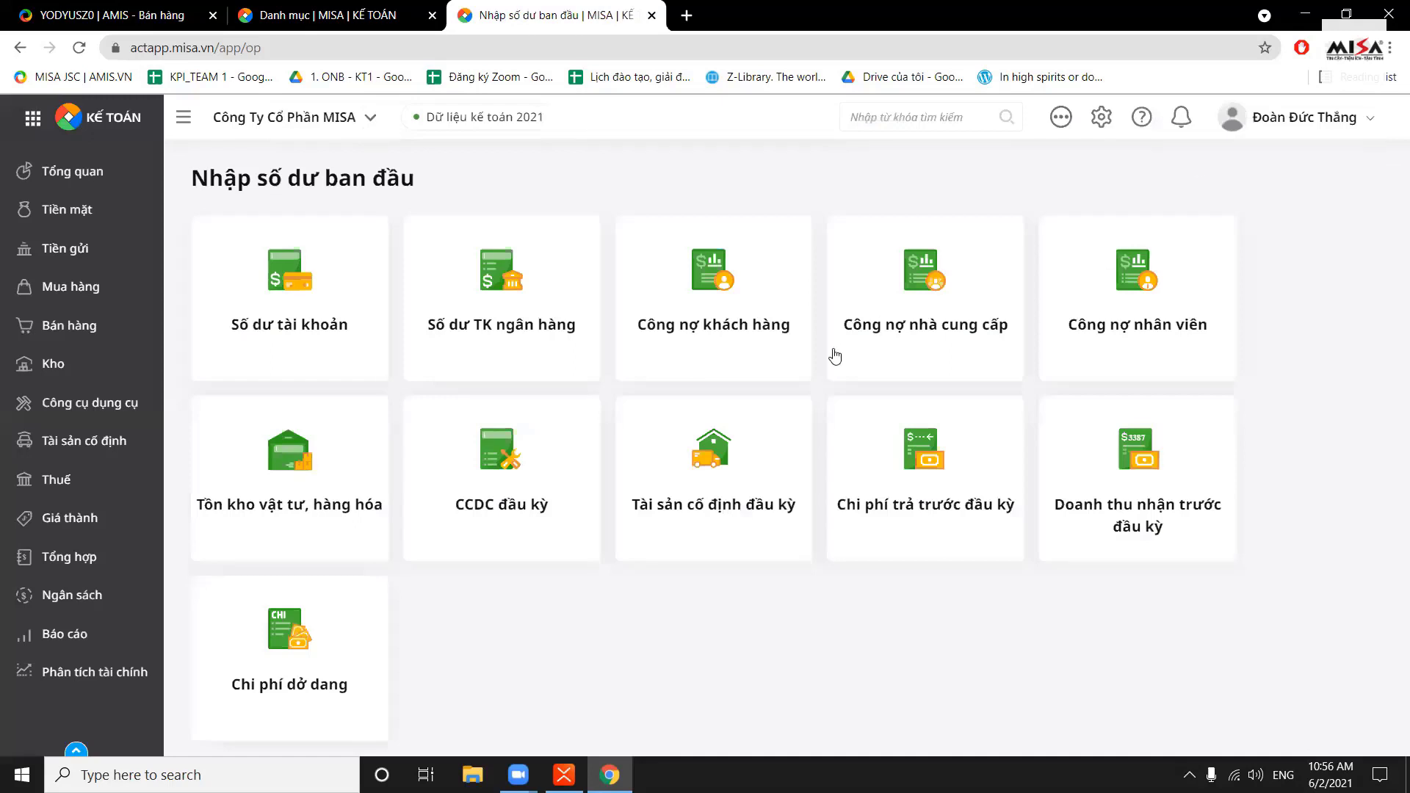
# Open the employee balances and start a new entry with an employee selected
pyautogui.click(1171, 329)
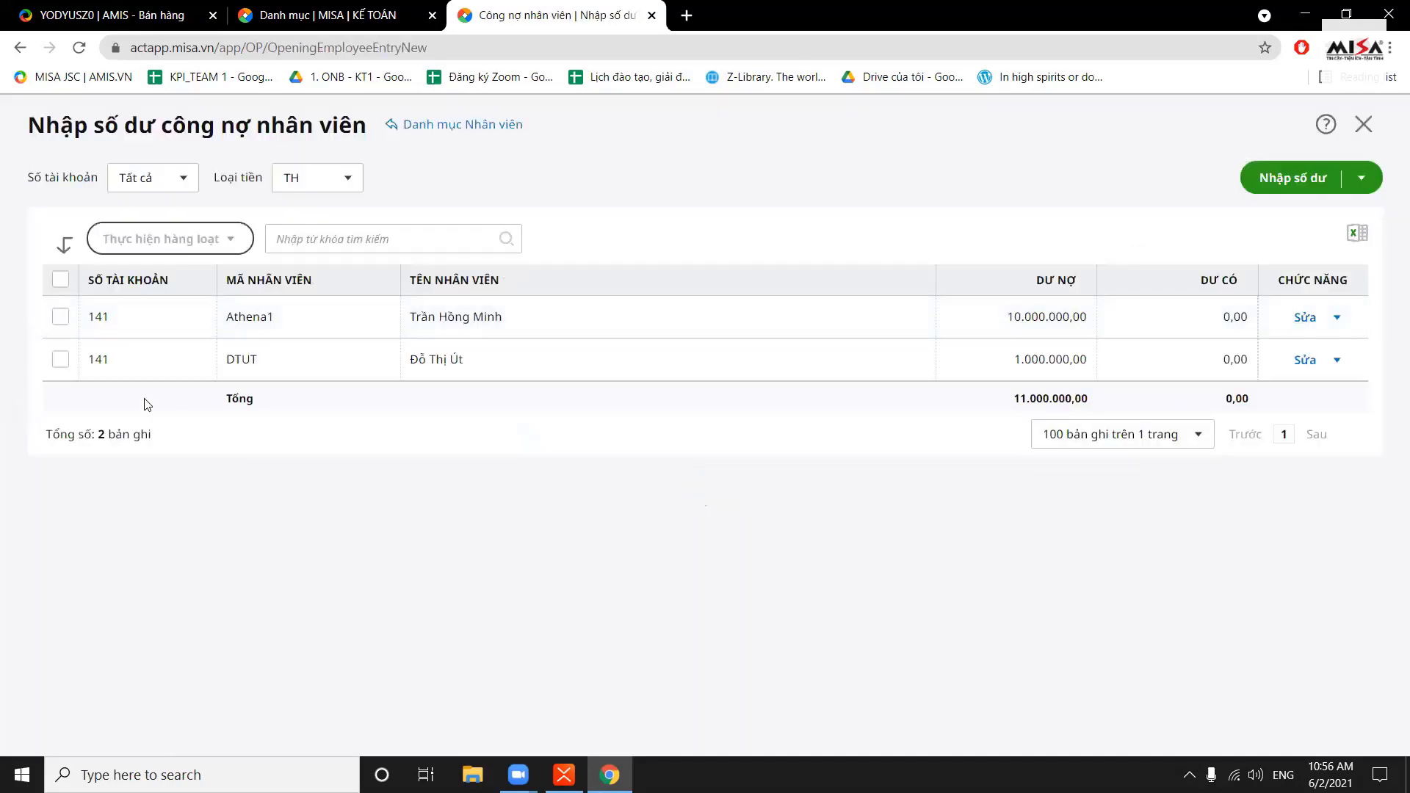
pyautogui.click(1294, 180)
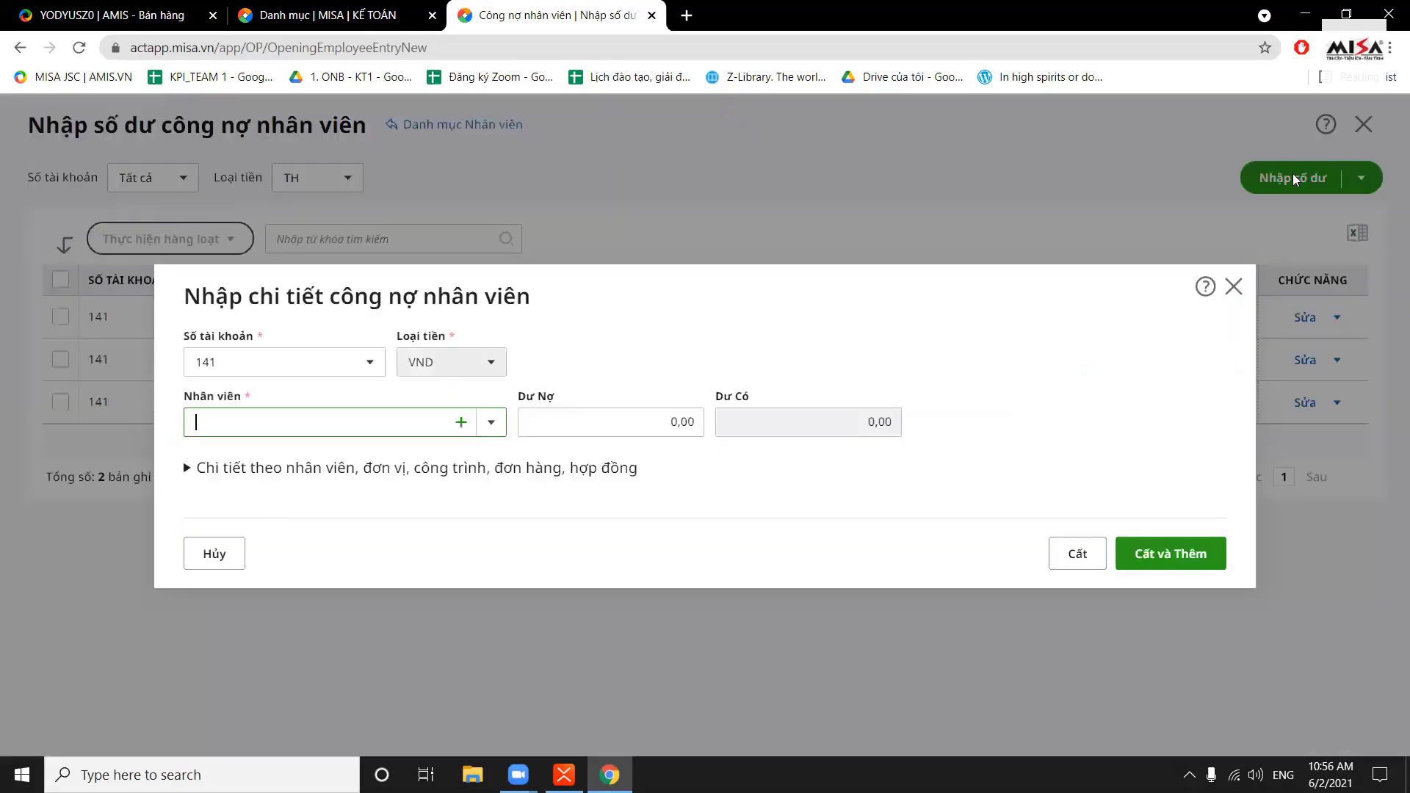
pyautogui.click(490, 423)
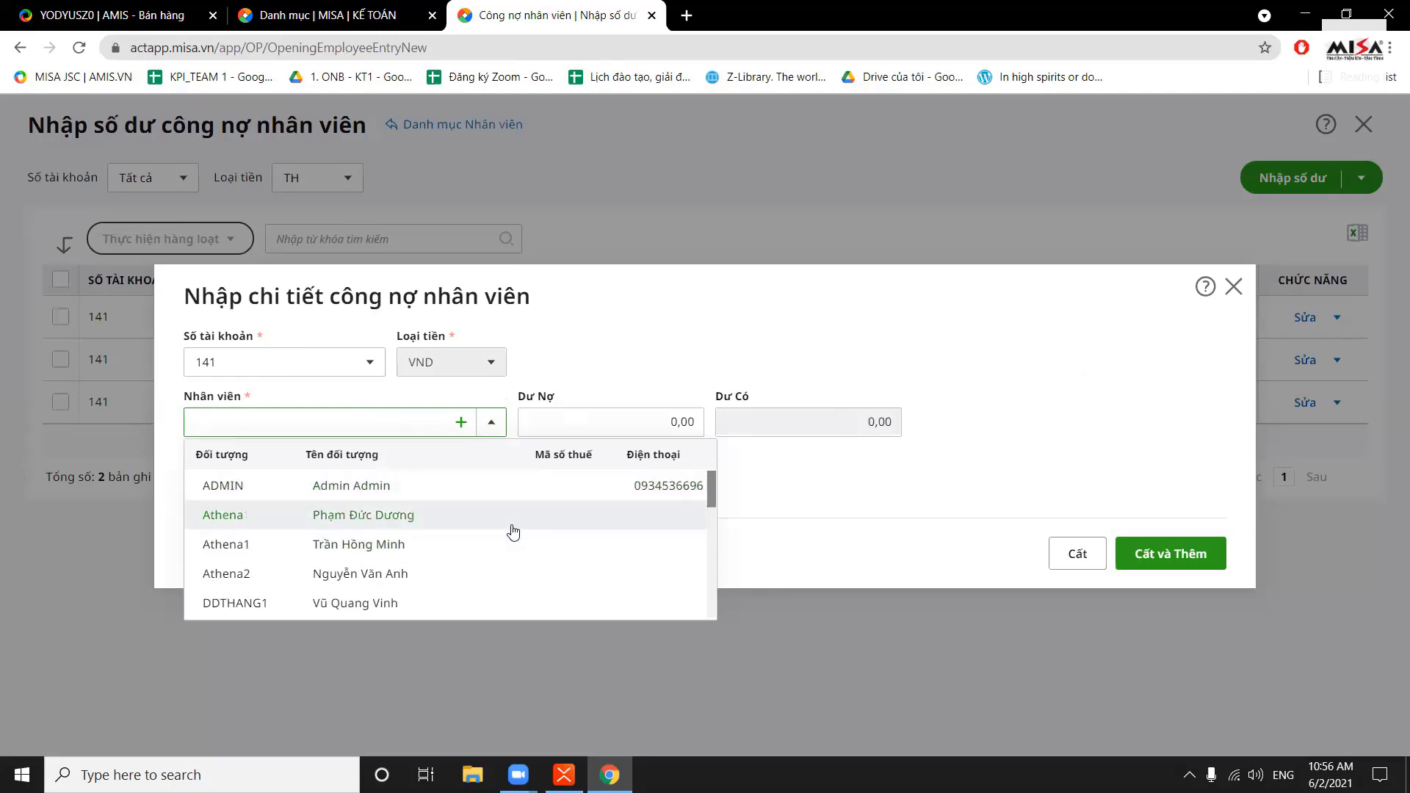
pyautogui.click(445, 574)
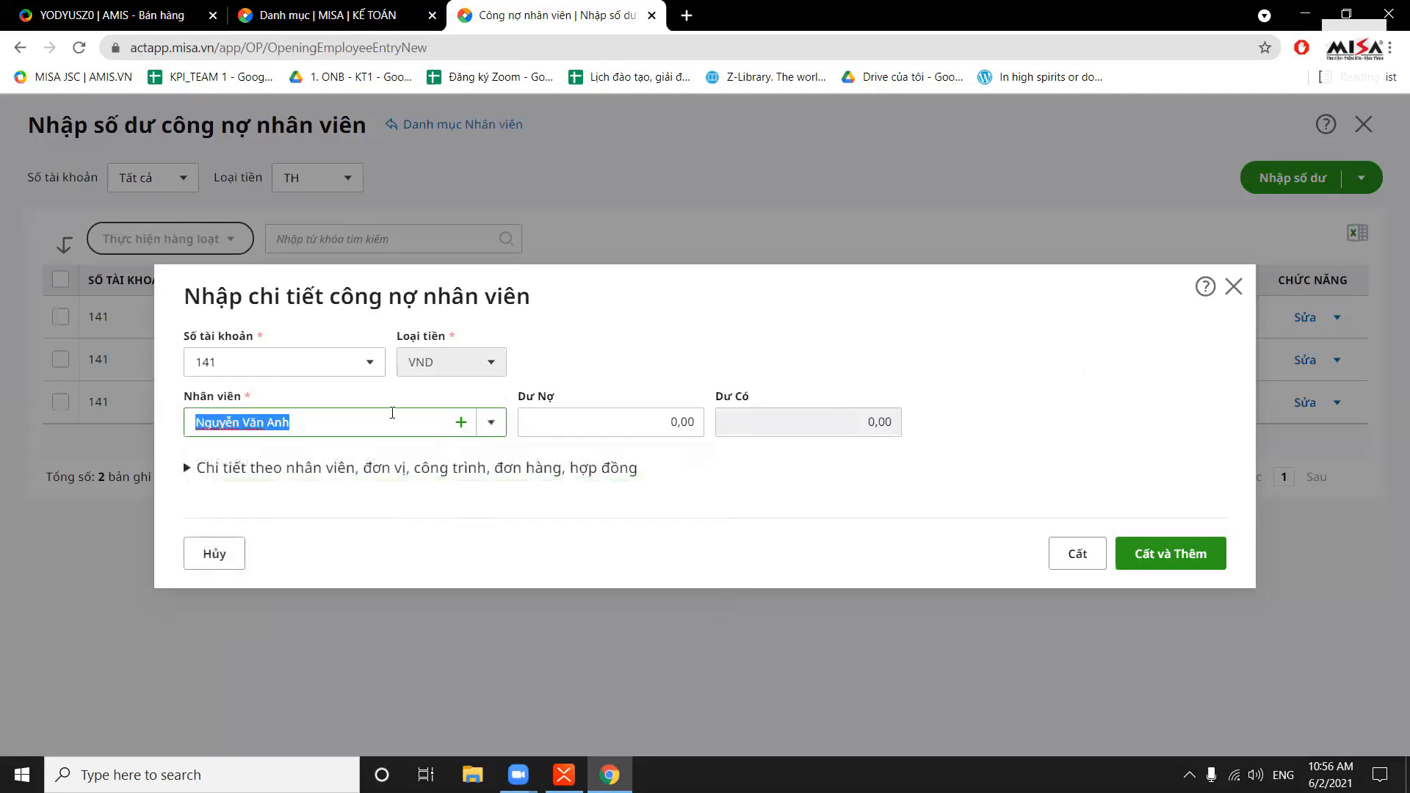
pyautogui.click(619, 416)
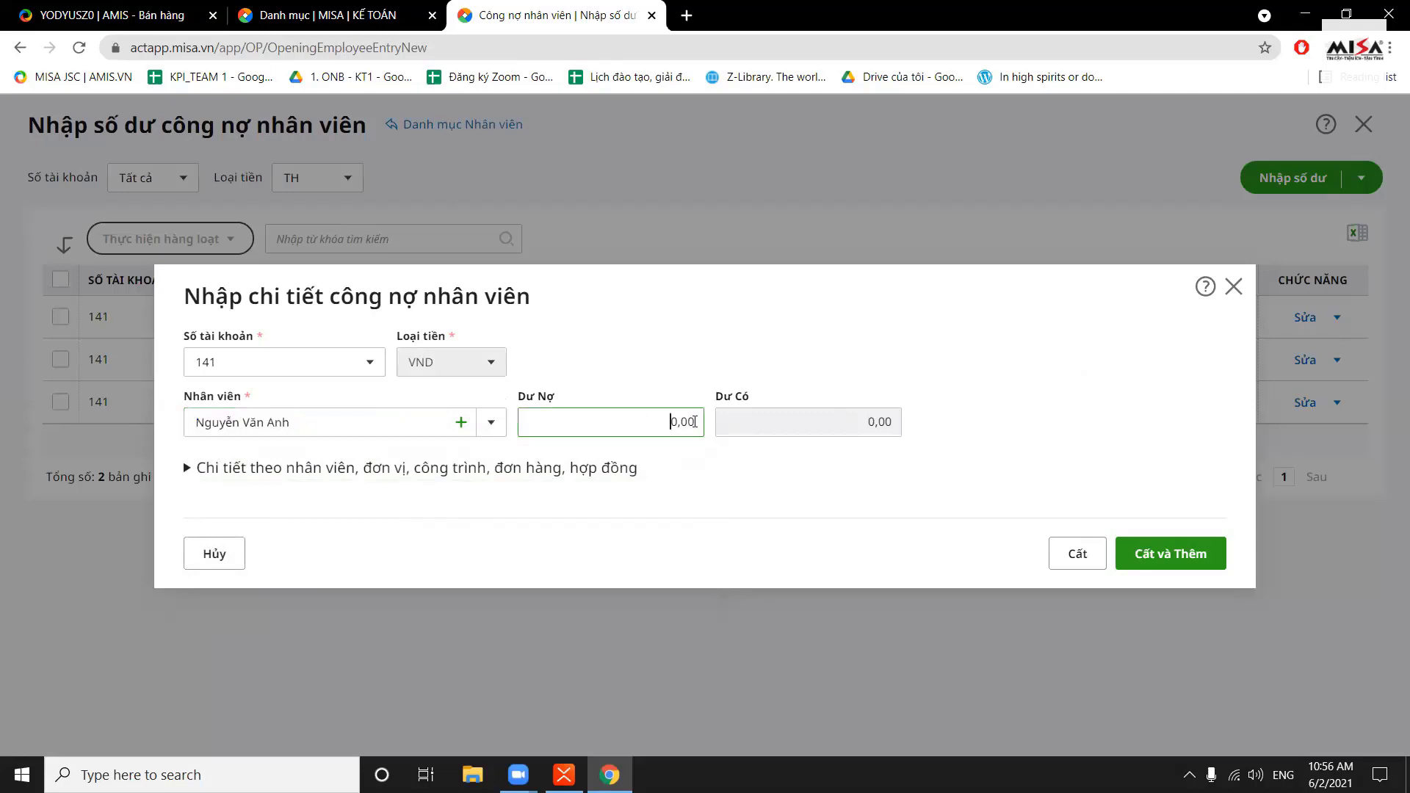
# Close the employee entry without saving and leave the employee debt list
pyautogui.click(1242, 294)
pyautogui.click(1241, 296)
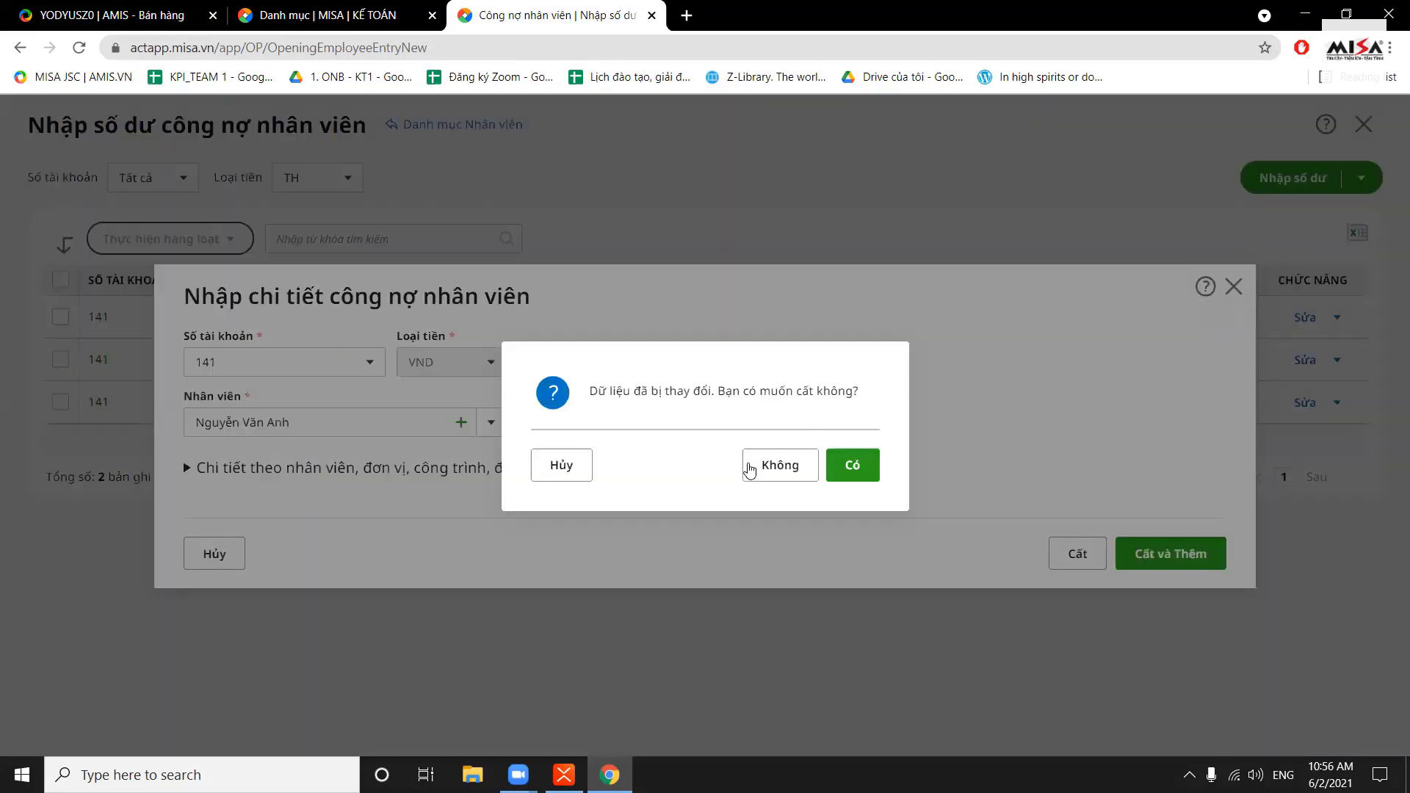
pyautogui.click(749, 468)
pyautogui.click(1364, 123)
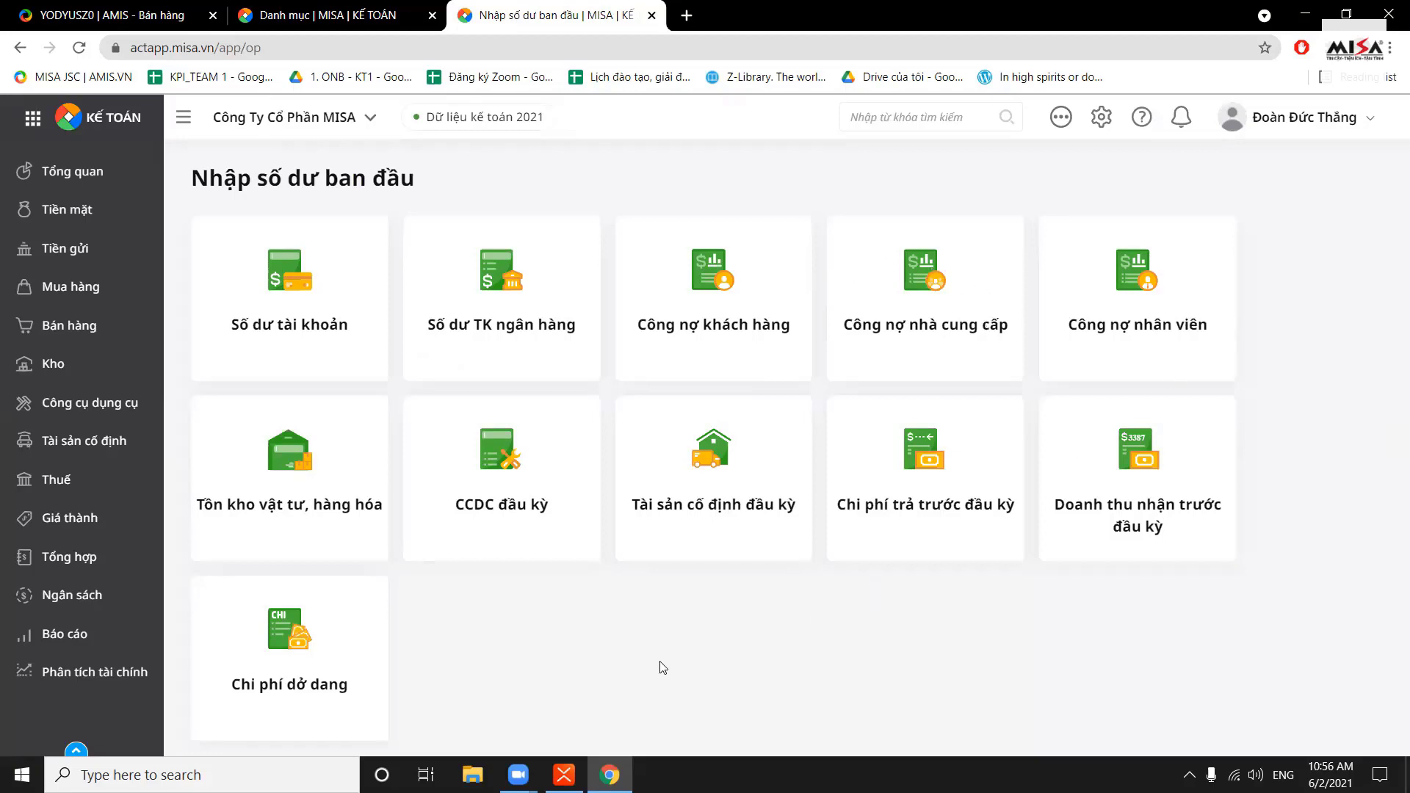
# Open Tồn kho vật tư, hàng hóa and close an empty new inventory form
pyautogui.click(312, 488)
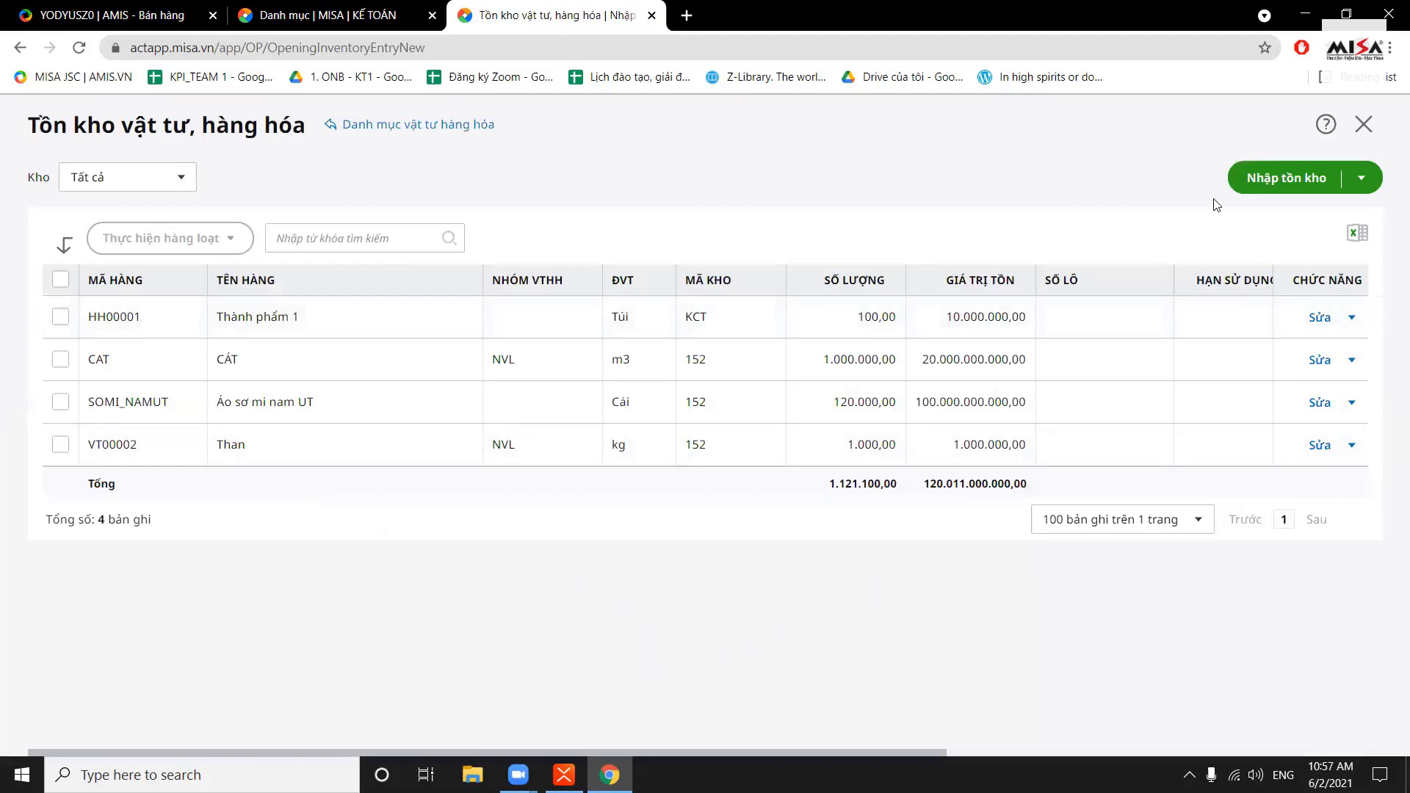
pyautogui.click(1294, 180)
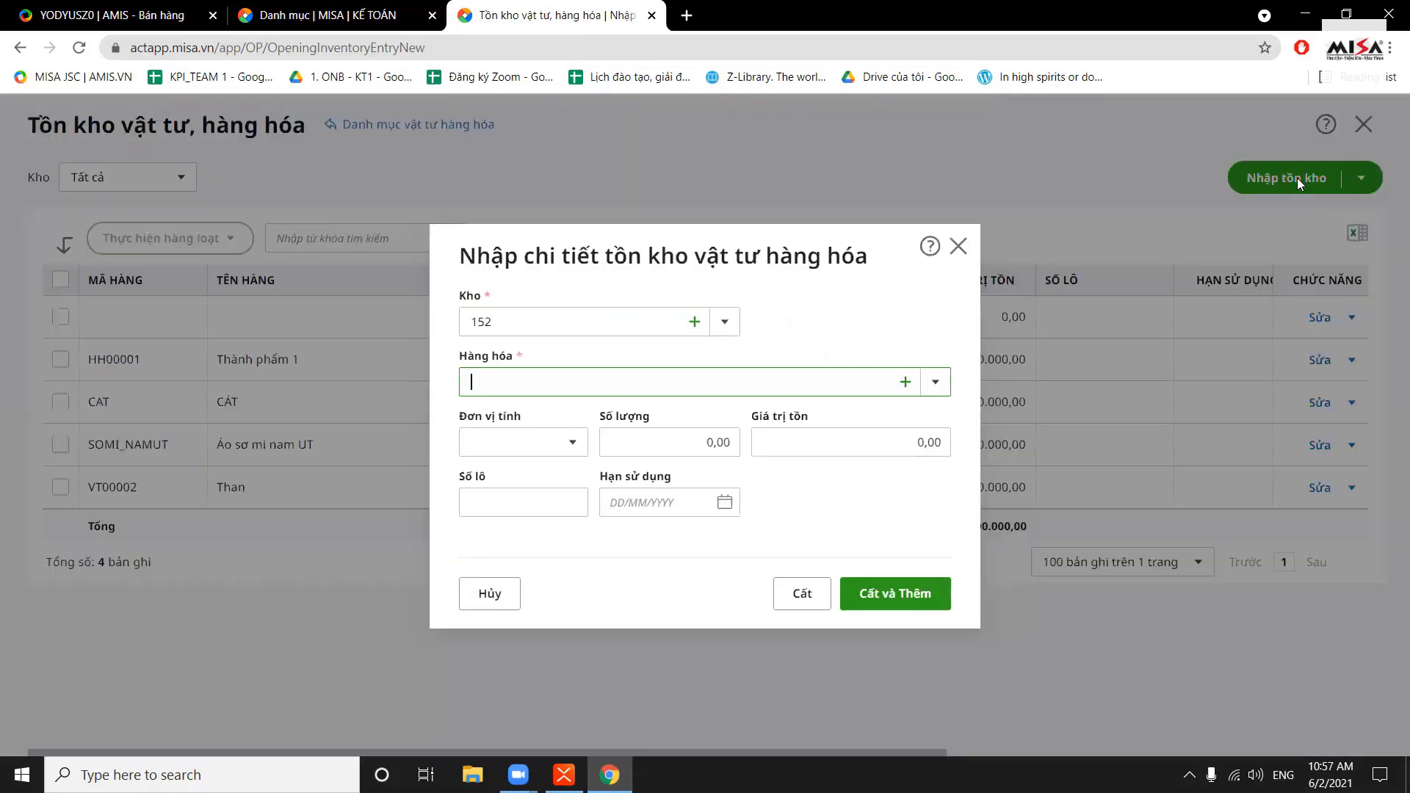
pyautogui.click(959, 246)
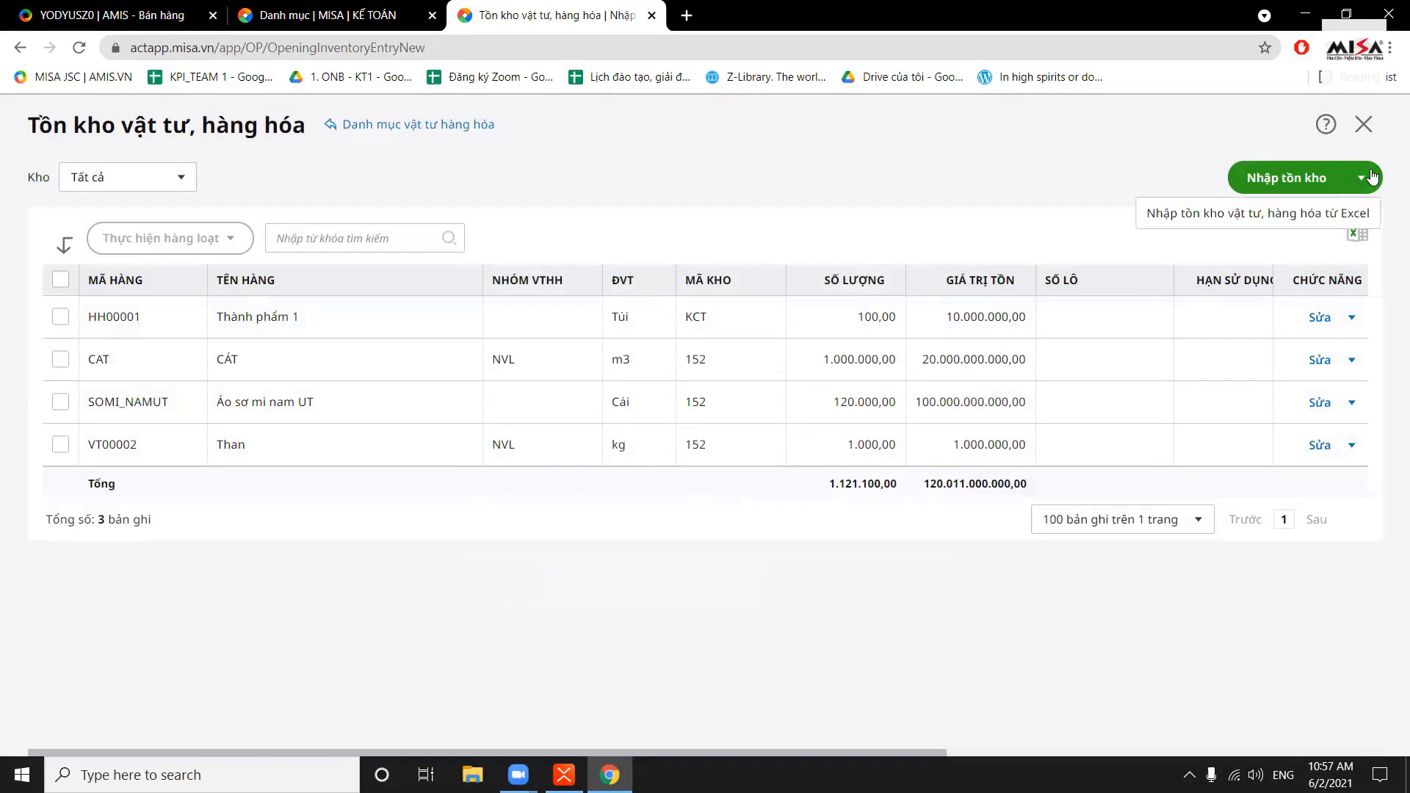
# Start another inventory record with warehouse 152 and goods item ĐÁ
pyautogui.click(1302, 177)
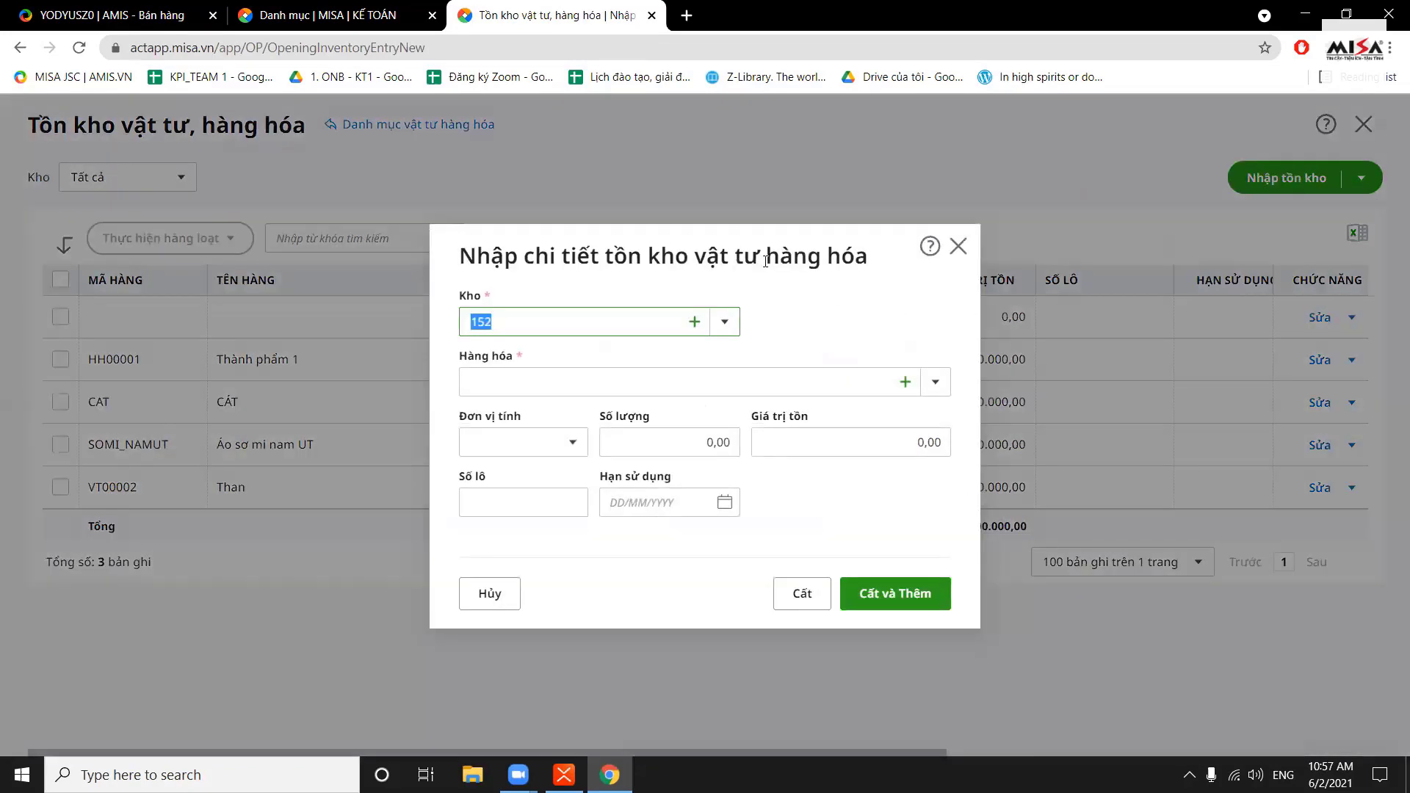
pyautogui.moveTo(766, 261); pyautogui.dragTo(753, 220)
pyautogui.click(801, 244)
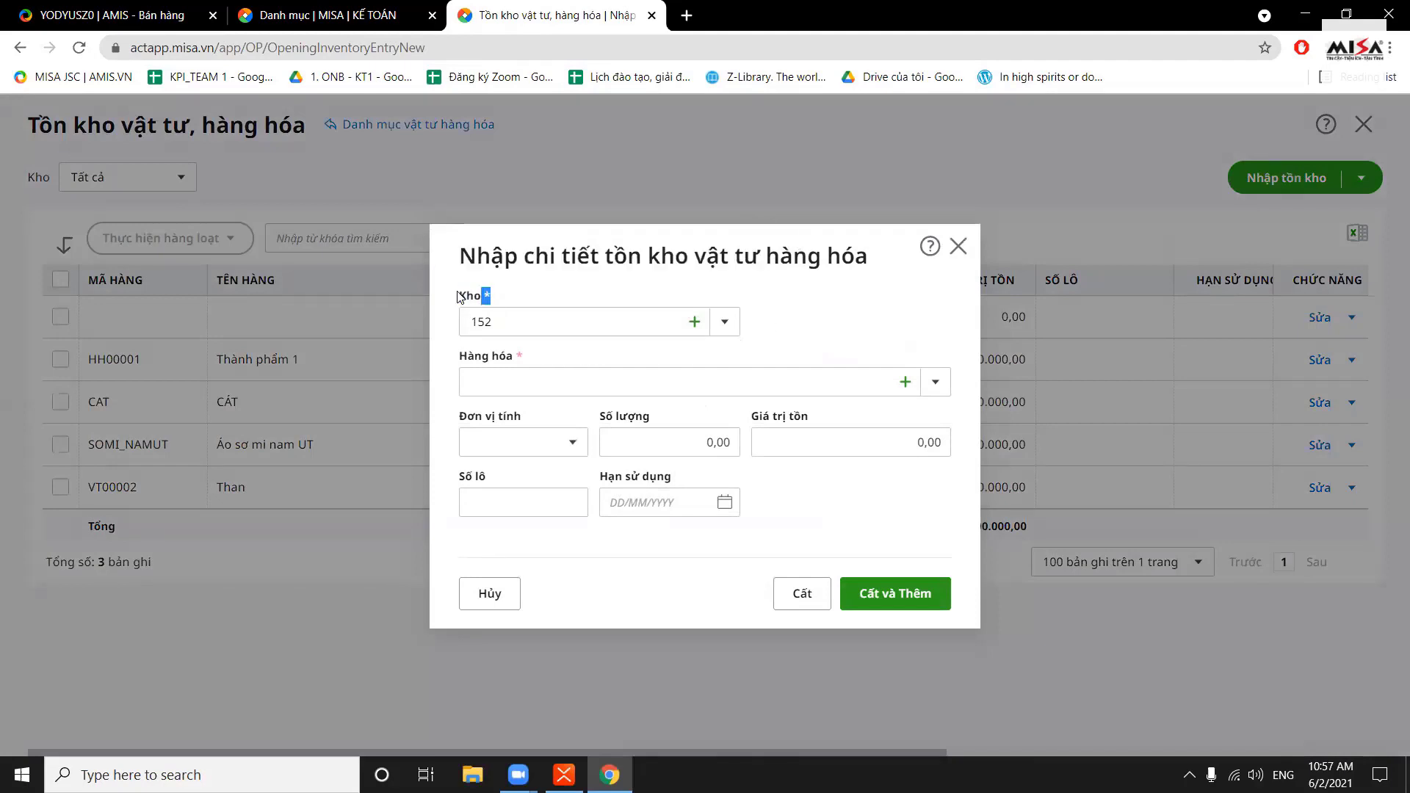
pyautogui.click(731, 329)
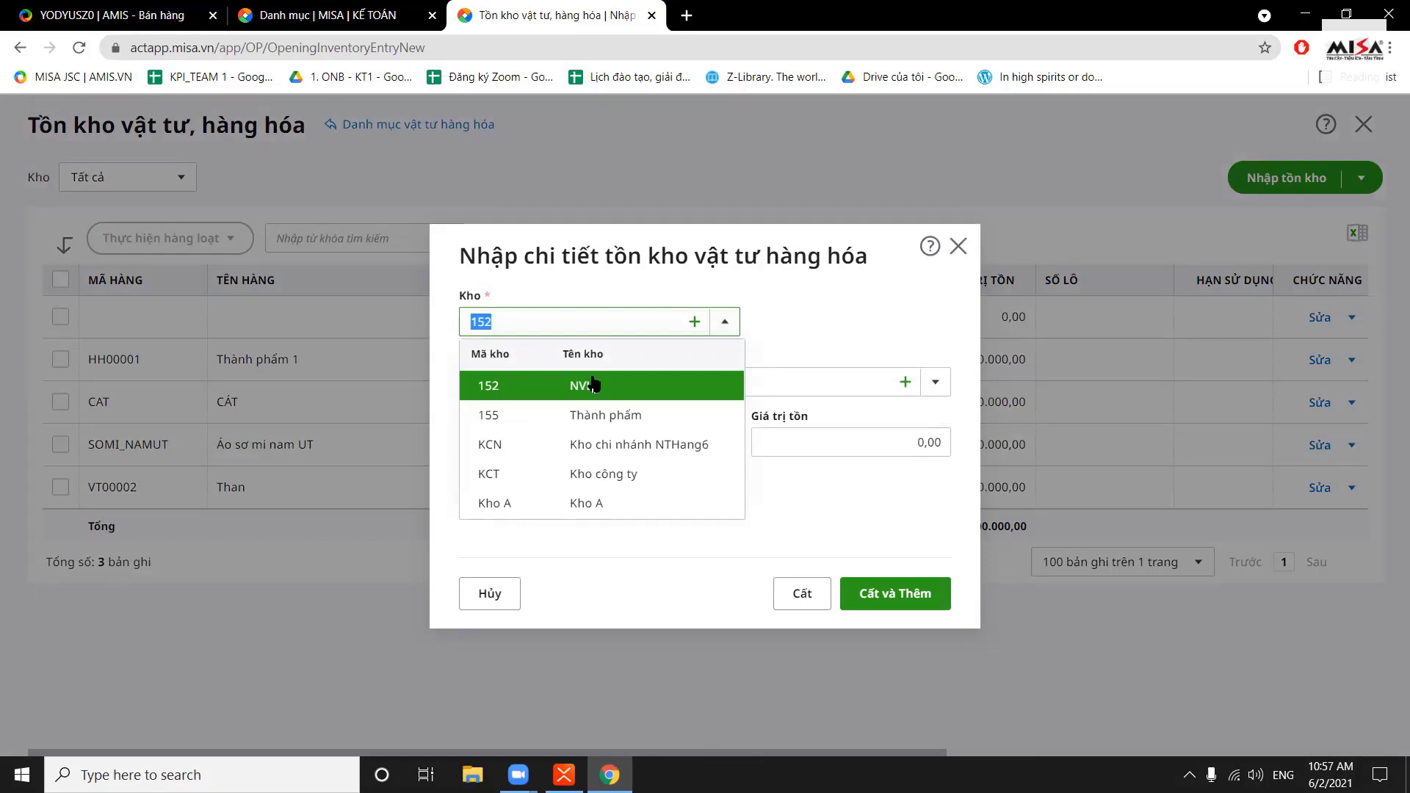
pyautogui.click(579, 287)
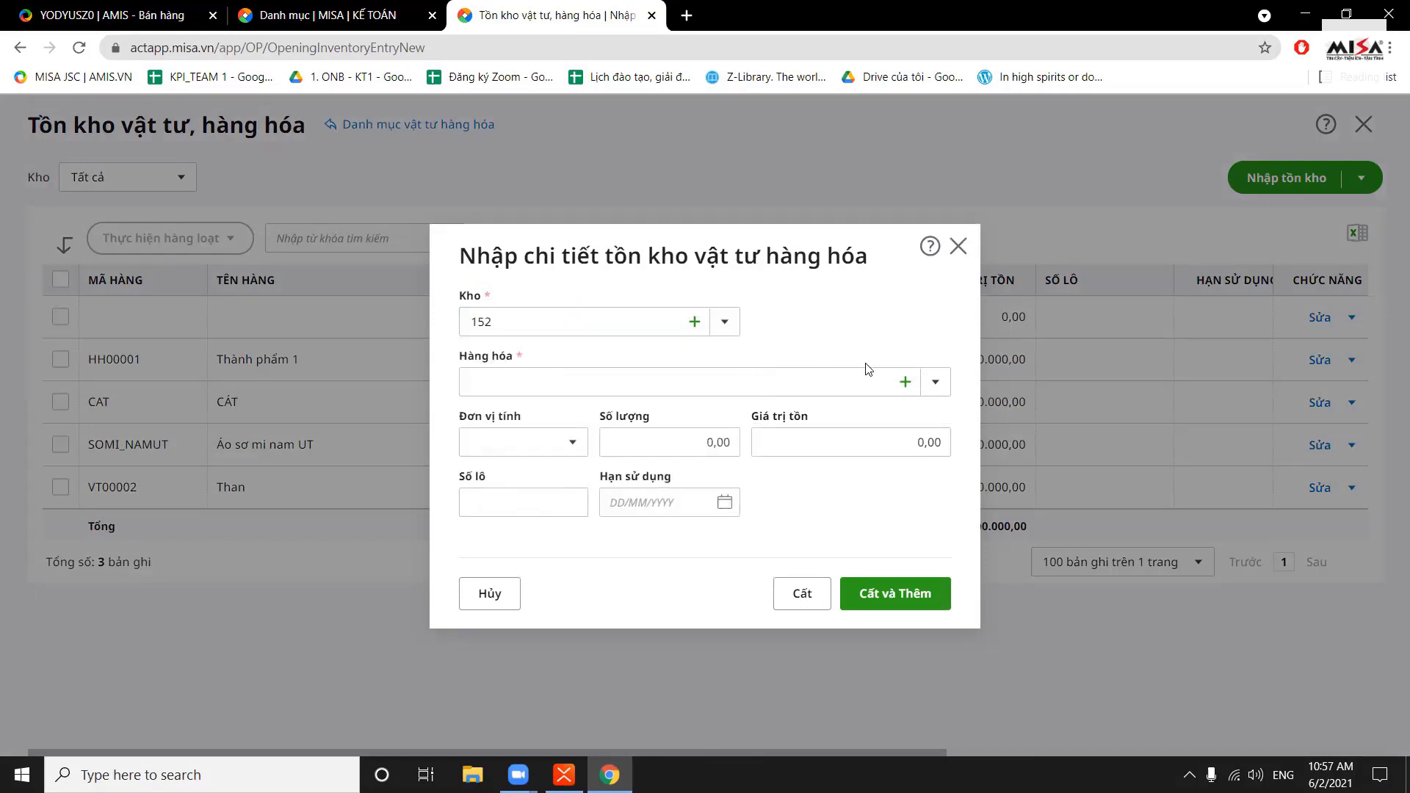
pyautogui.click(935, 382)
pyautogui.click(760, 504)
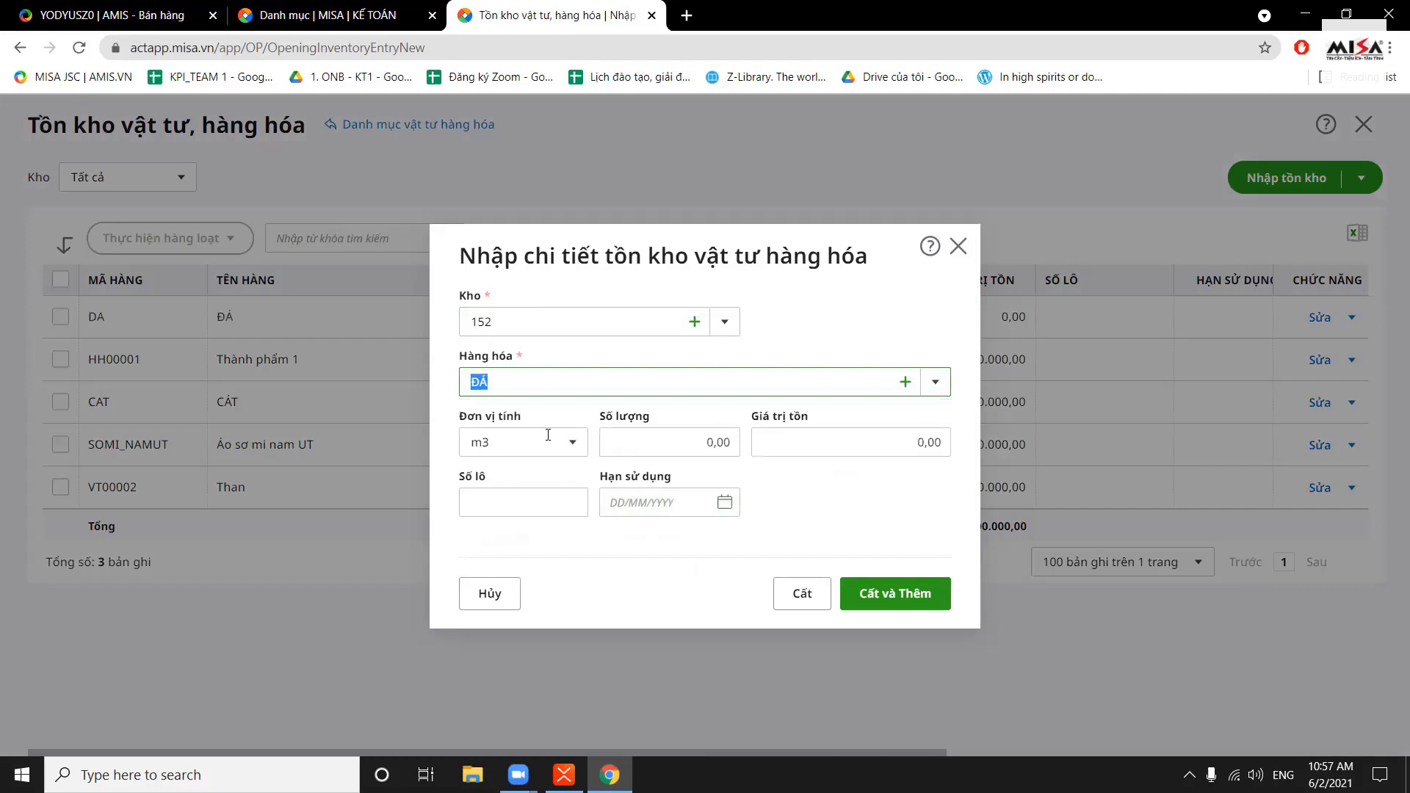
# Step through quantity, value, lot number and expiry fields, then discard the entry unsaved
pyautogui.click(695, 446)
pyautogui.click(946, 444)
pyautogui.click(927, 479)
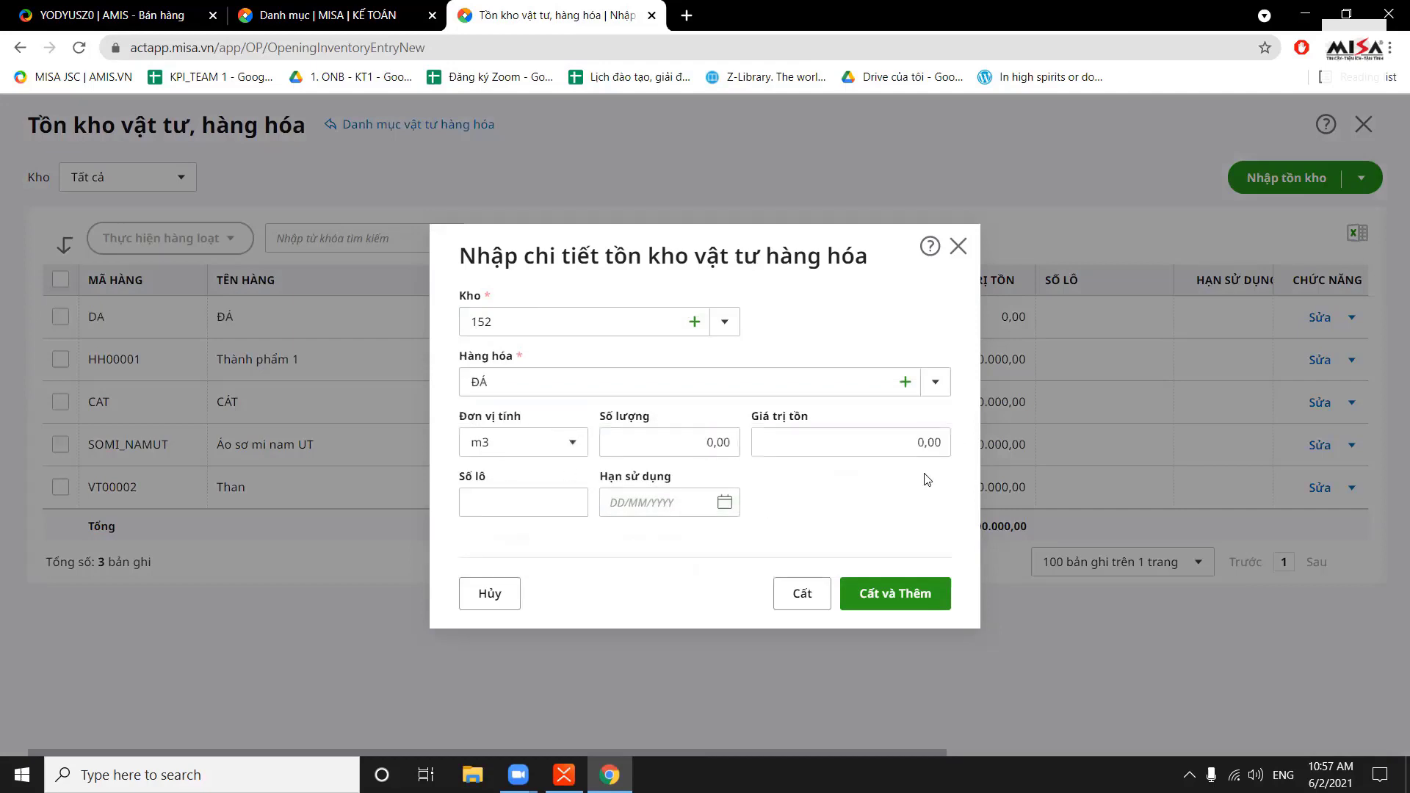
pyautogui.click(555, 496)
pyautogui.click(655, 505)
pyautogui.hotkey('shift', 'Tab')
pyautogui.press('Tab')
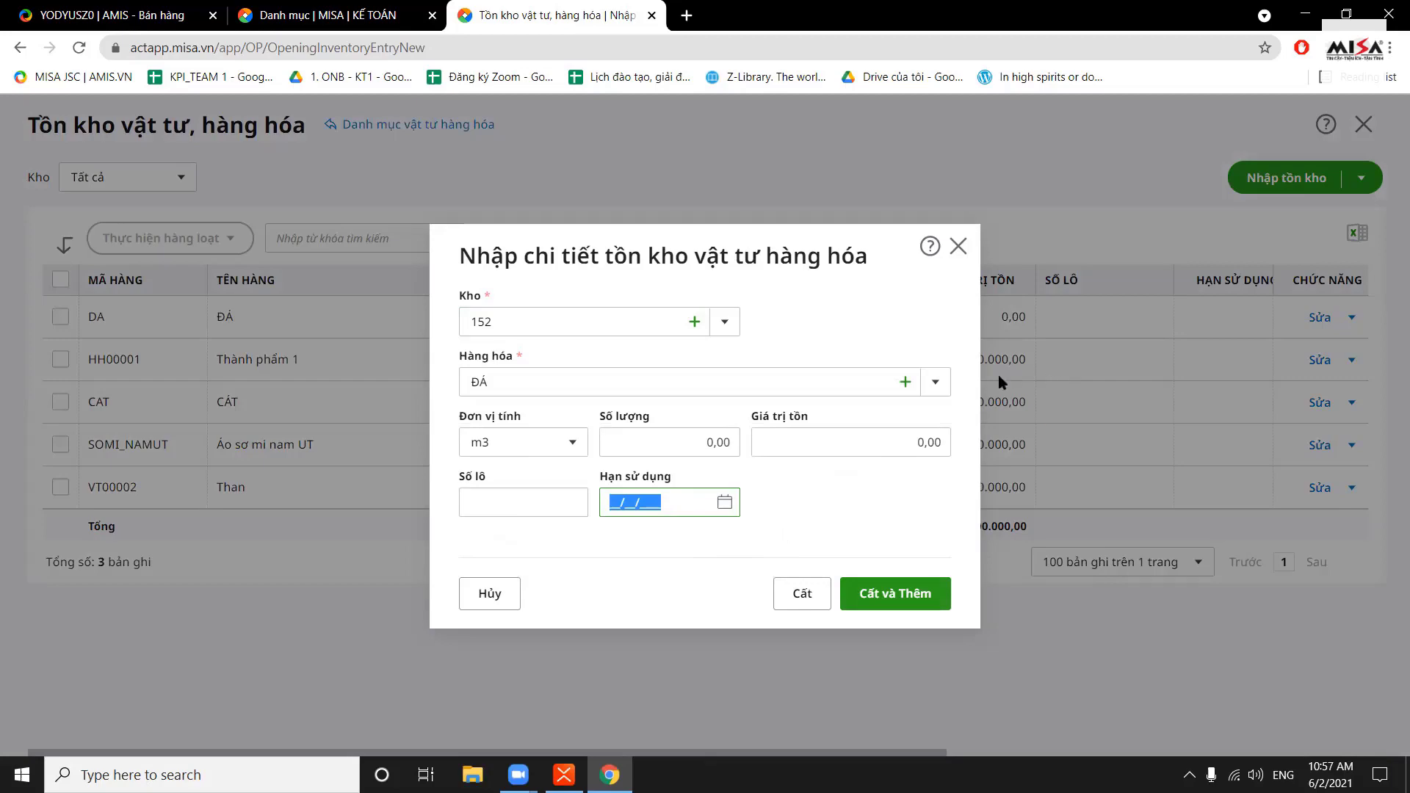
pyautogui.click(957, 245)
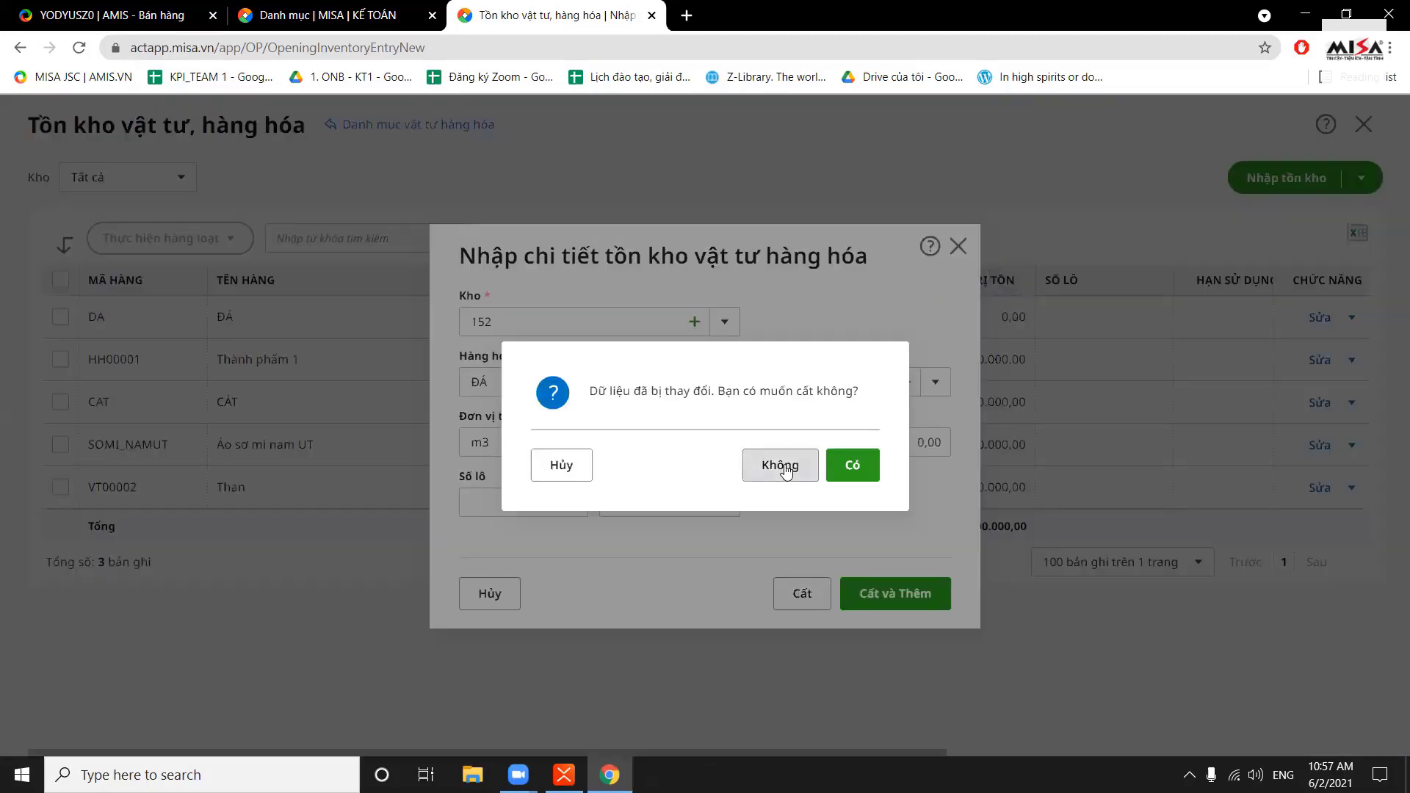
pyautogui.click(768, 465)
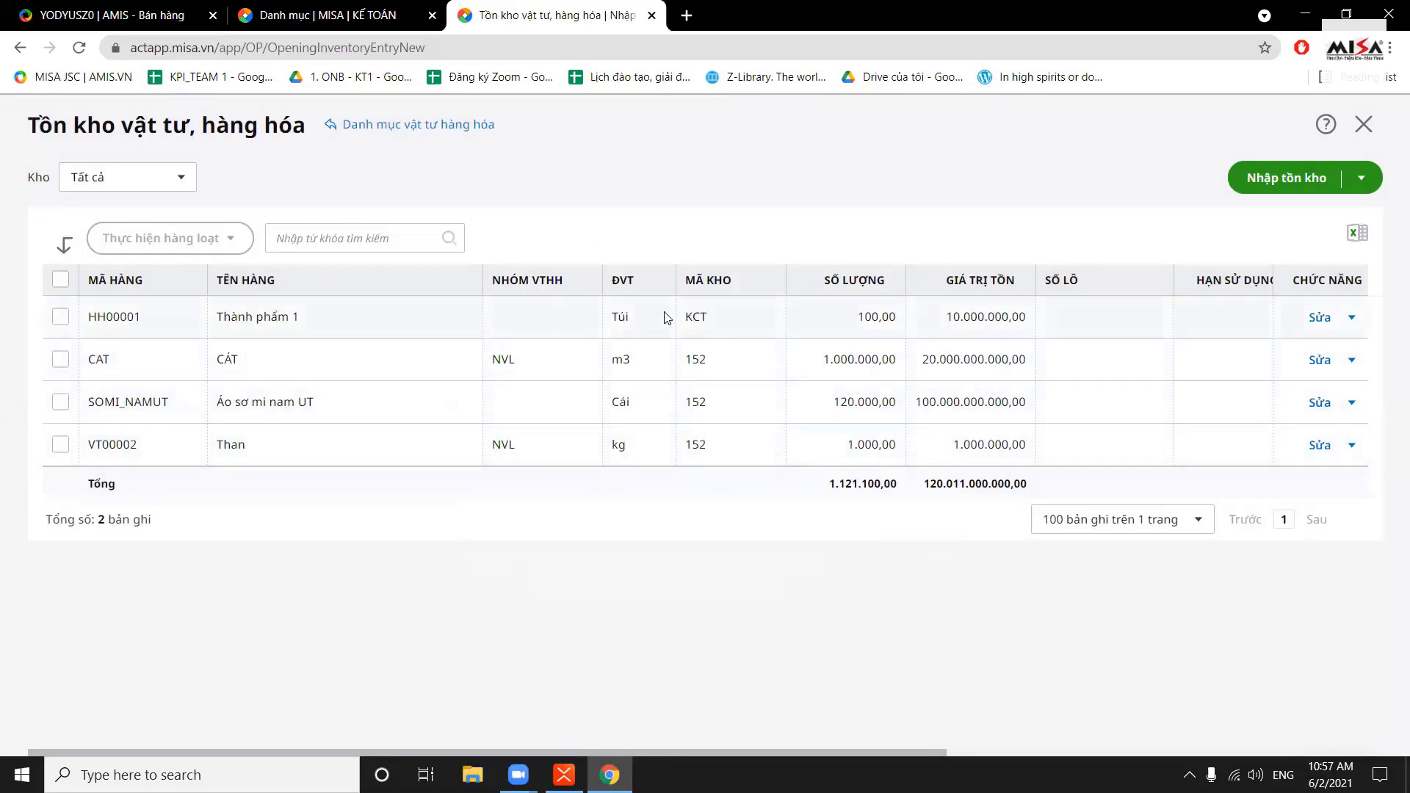
# Inspect item HH00001's unit Túi and stock value, then reopen the page's Nhập tồn kho options
pyautogui.moveTo(669, 317); pyautogui.dragTo(714, 320)
pyautogui.click(716, 335)
pyautogui.moveTo(612, 323); pyautogui.dragTo(679, 336)
pyautogui.moveTo(943, 322); pyautogui.dragTo(1021, 328)
pyautogui.click(1020, 327)
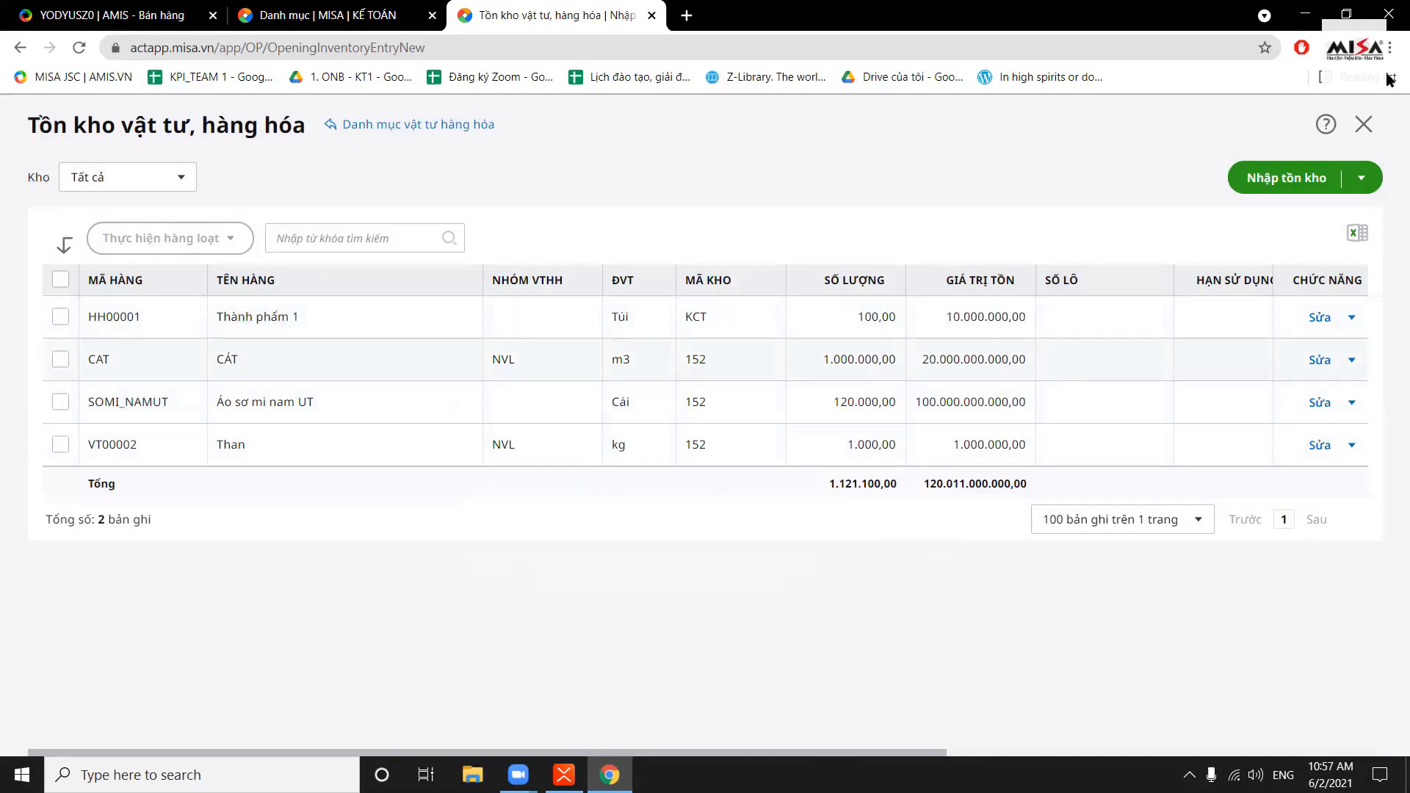
pyautogui.click(1364, 125)
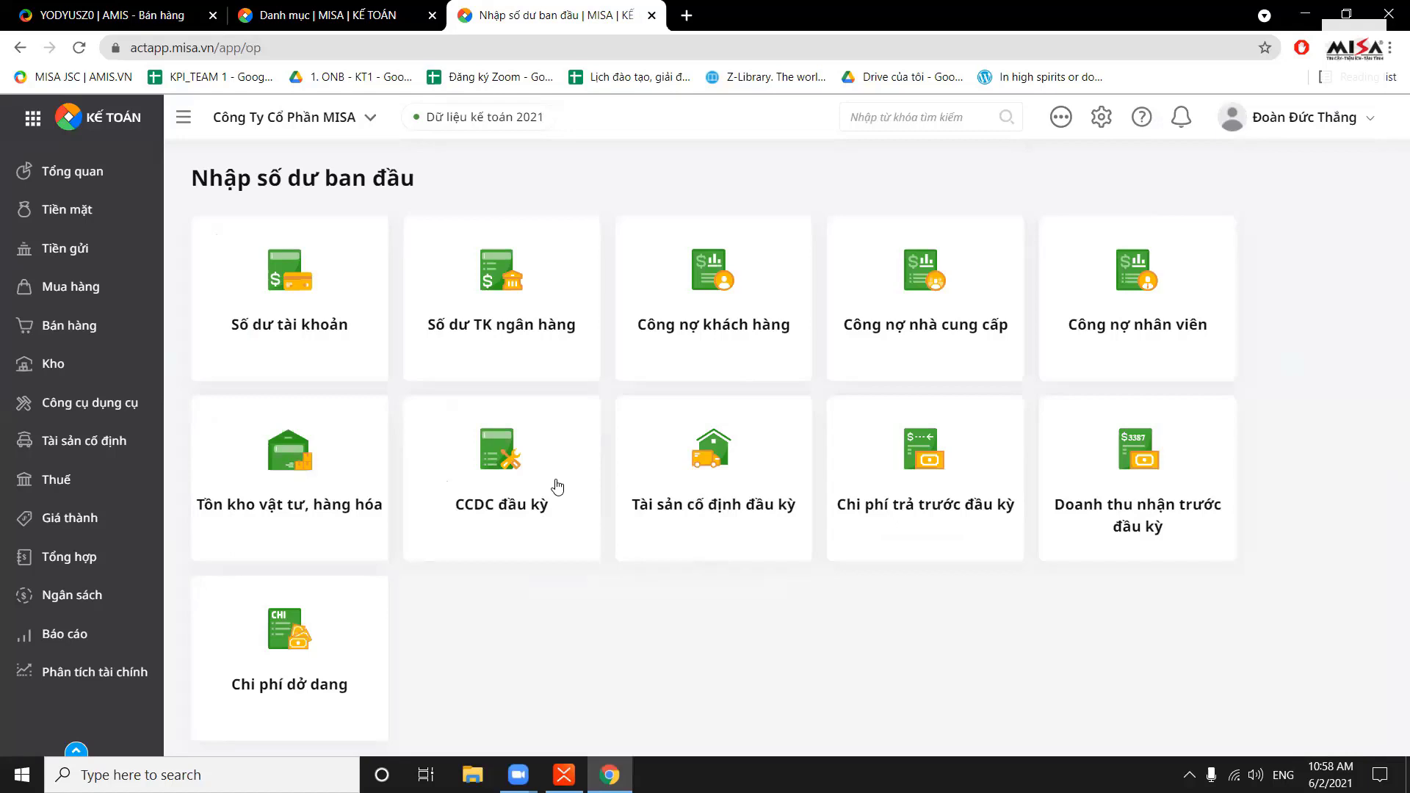
pyautogui.click(327, 503)
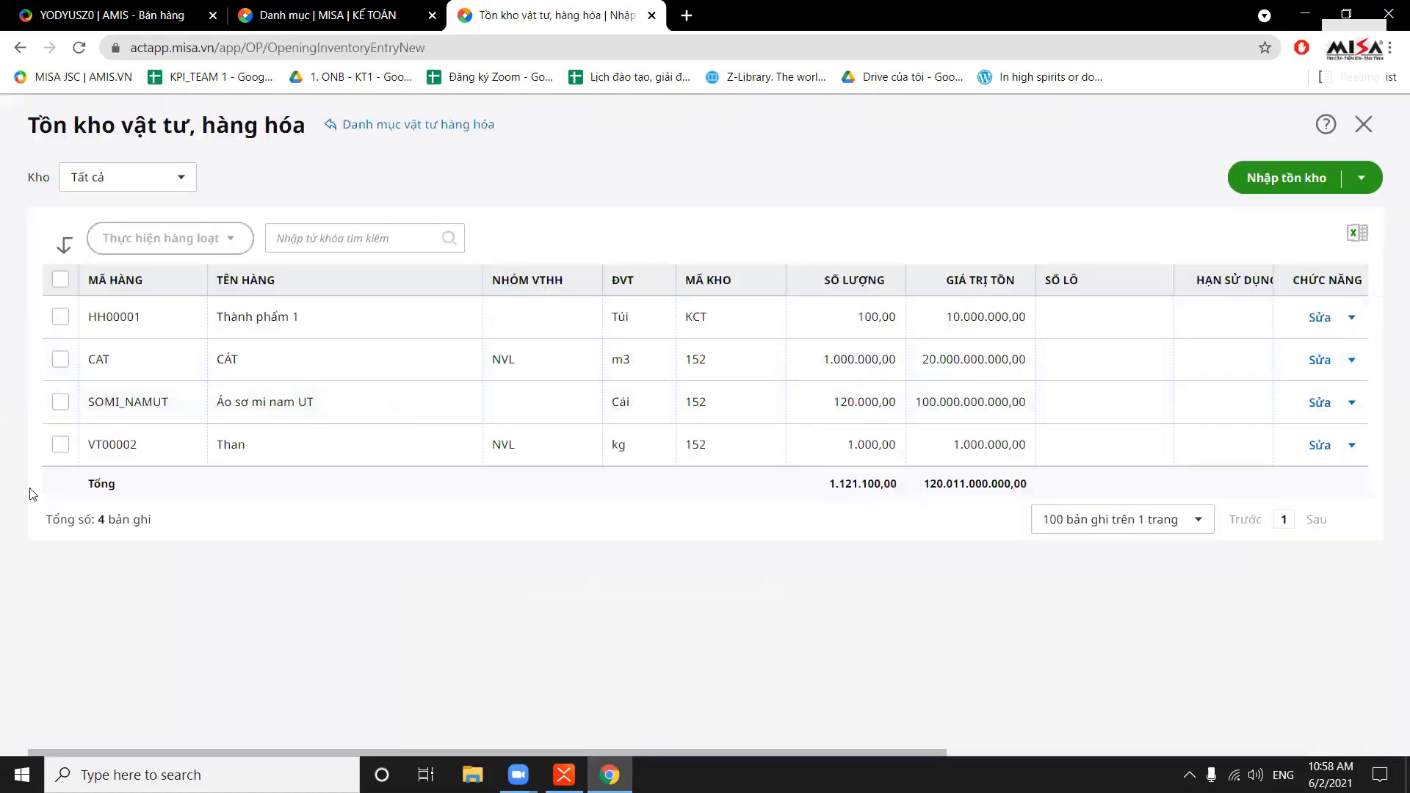
pyautogui.click(1361, 178)
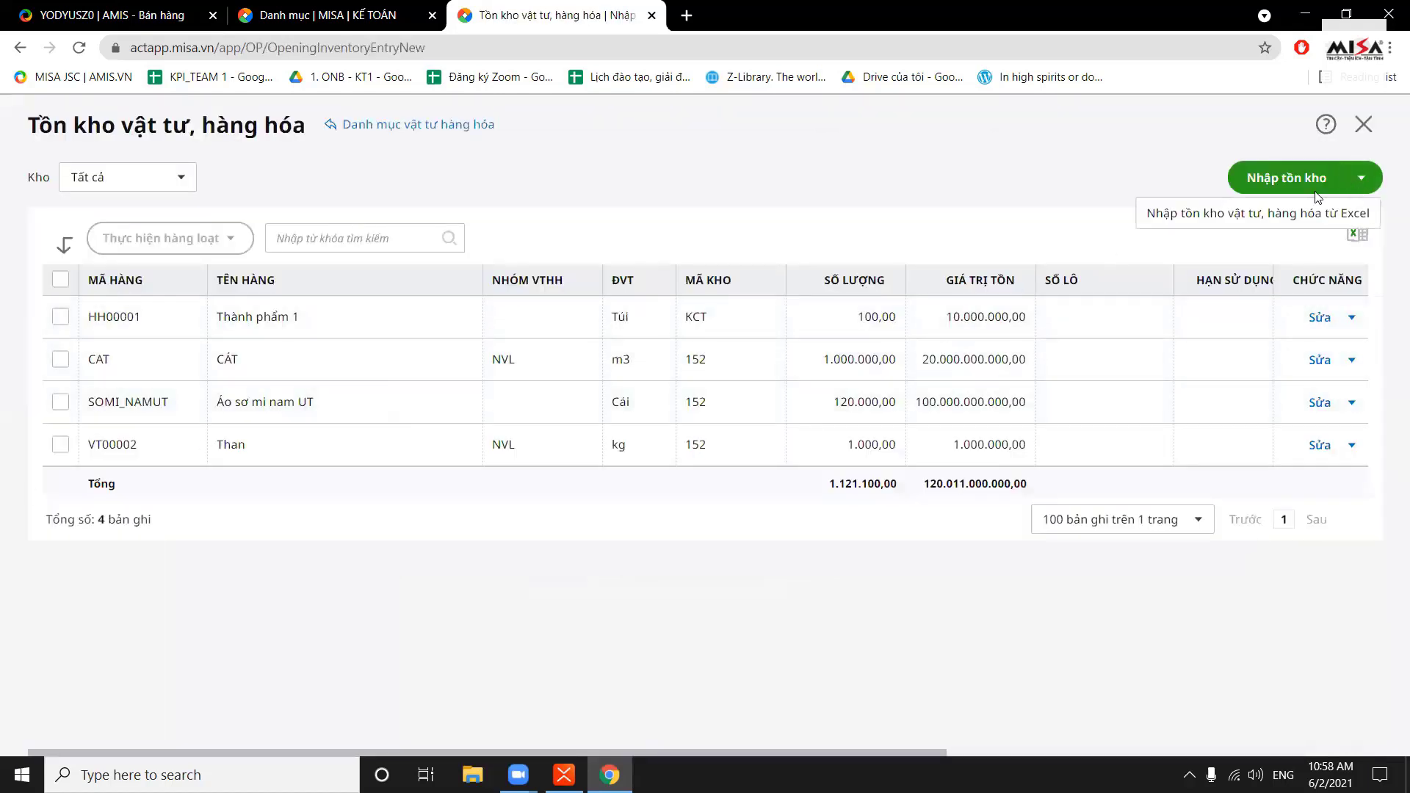
# Download Mau_ton_kho_vat_tu_hang_hoa_PPBQCK_BQTT_full.xls to the Desktop and open it
pyautogui.click(1279, 219)
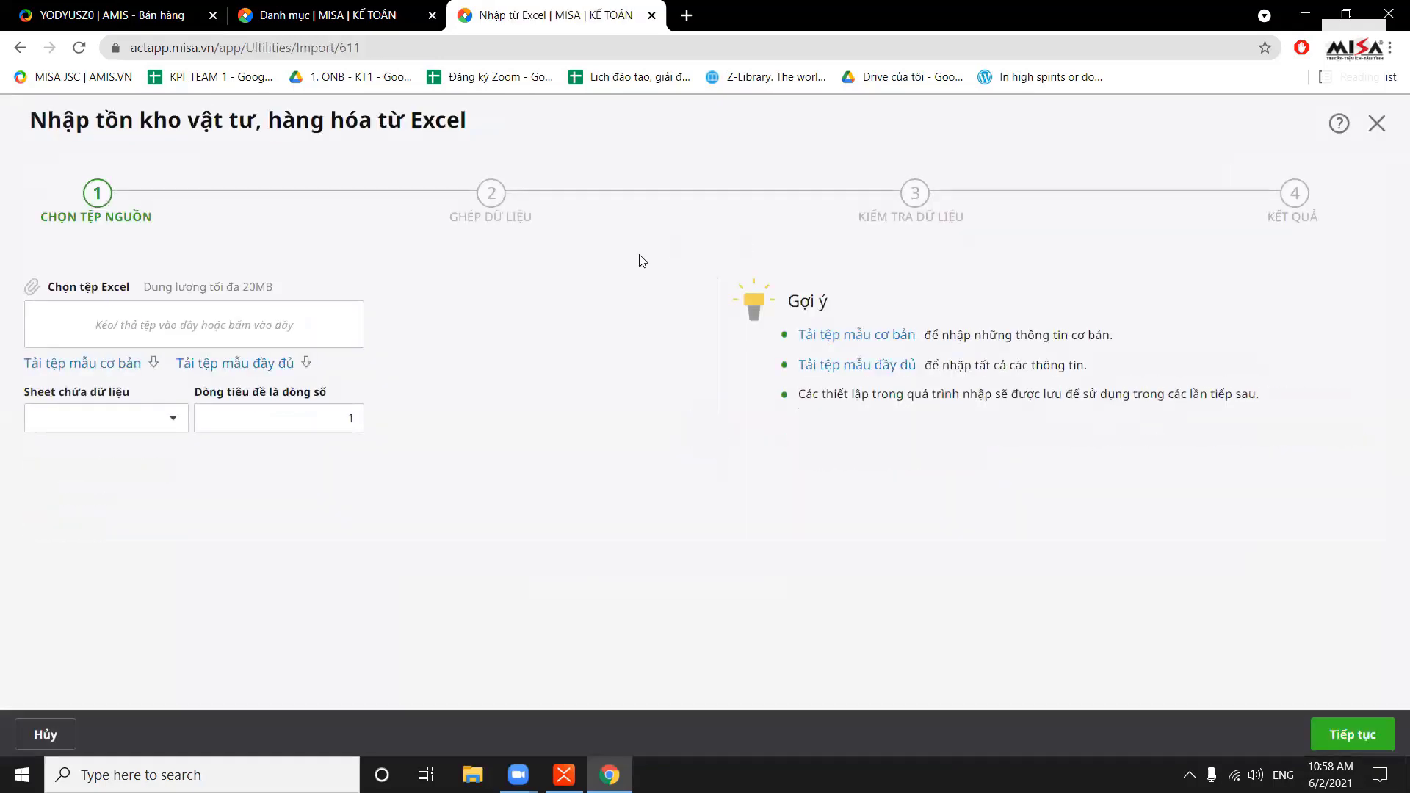
pyautogui.click(256, 362)
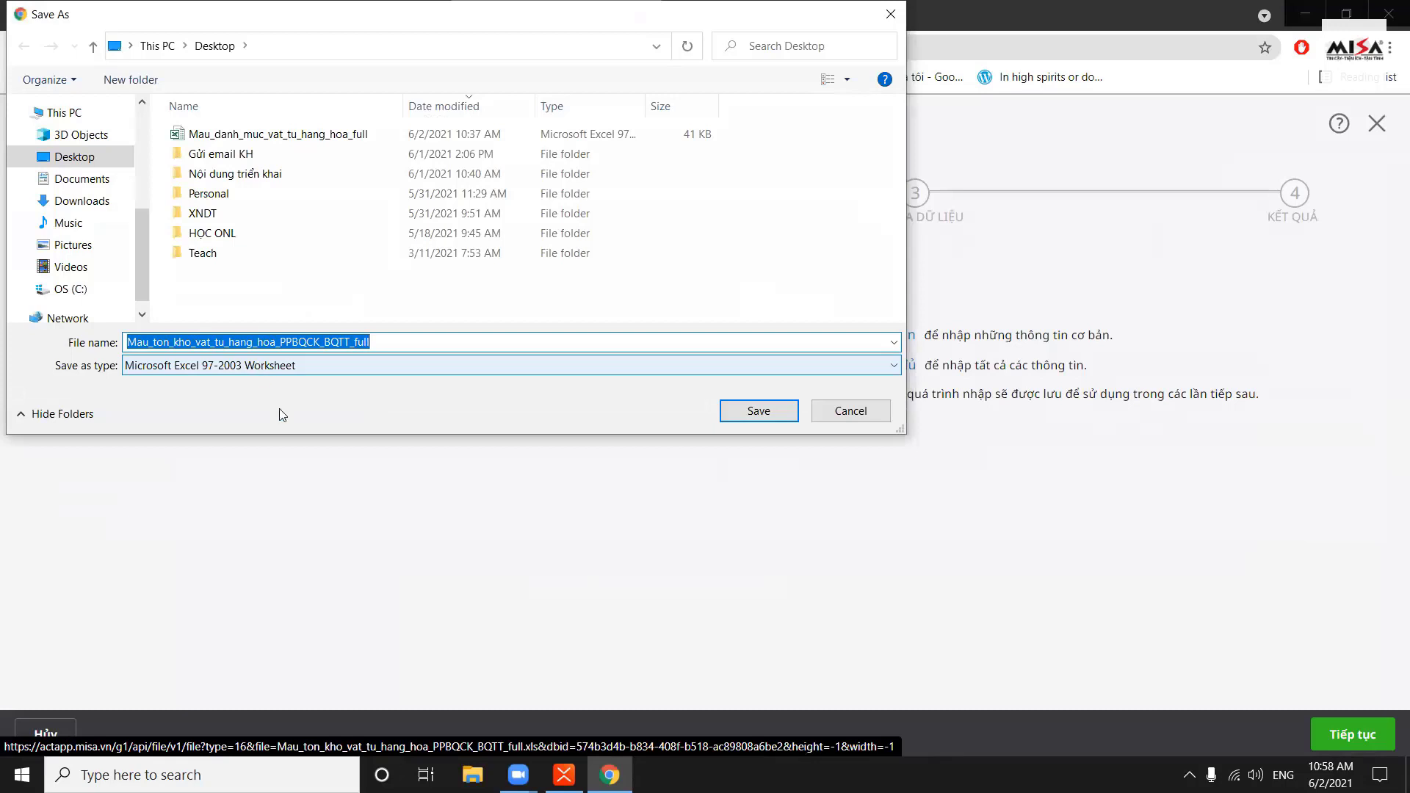
pyautogui.click(759, 411)
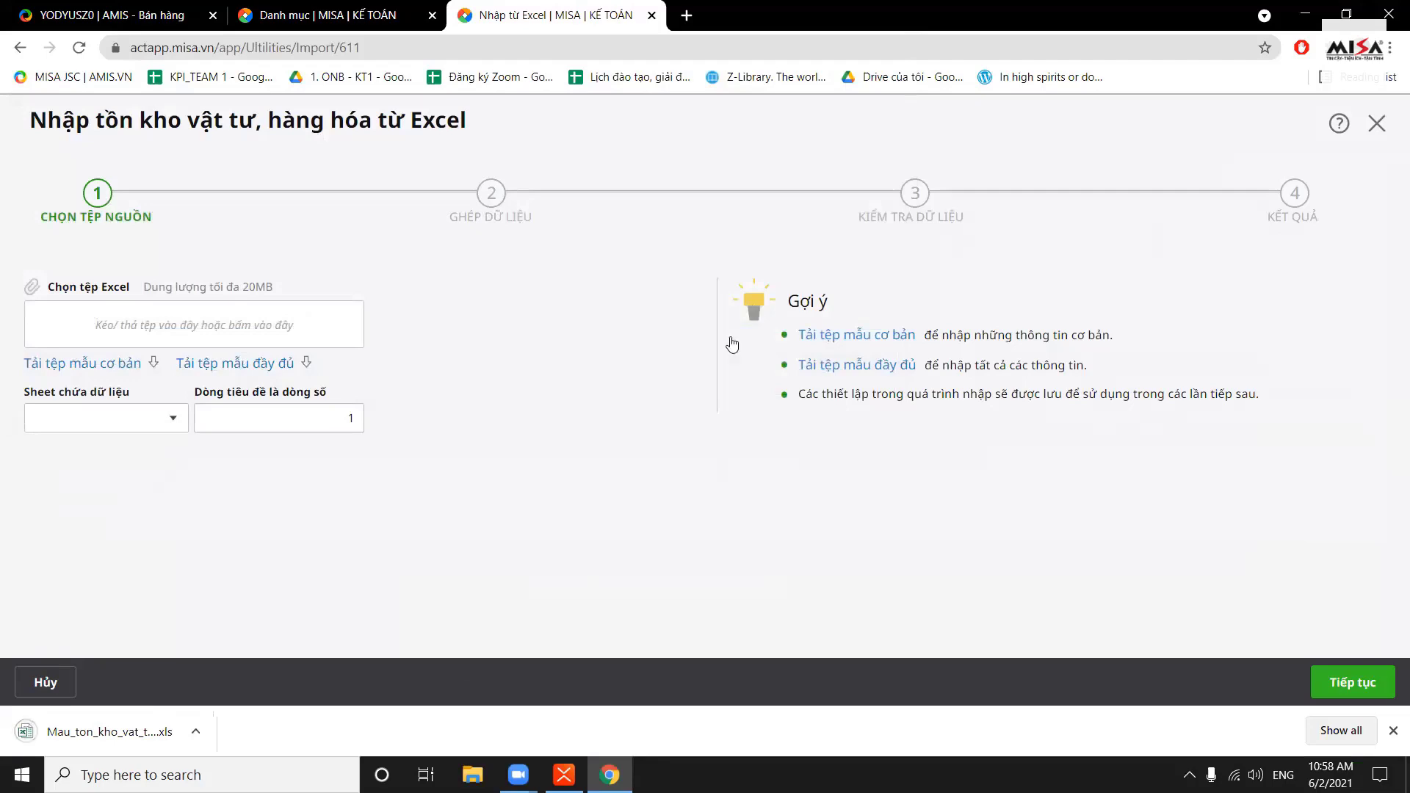
pyautogui.click(91, 732)
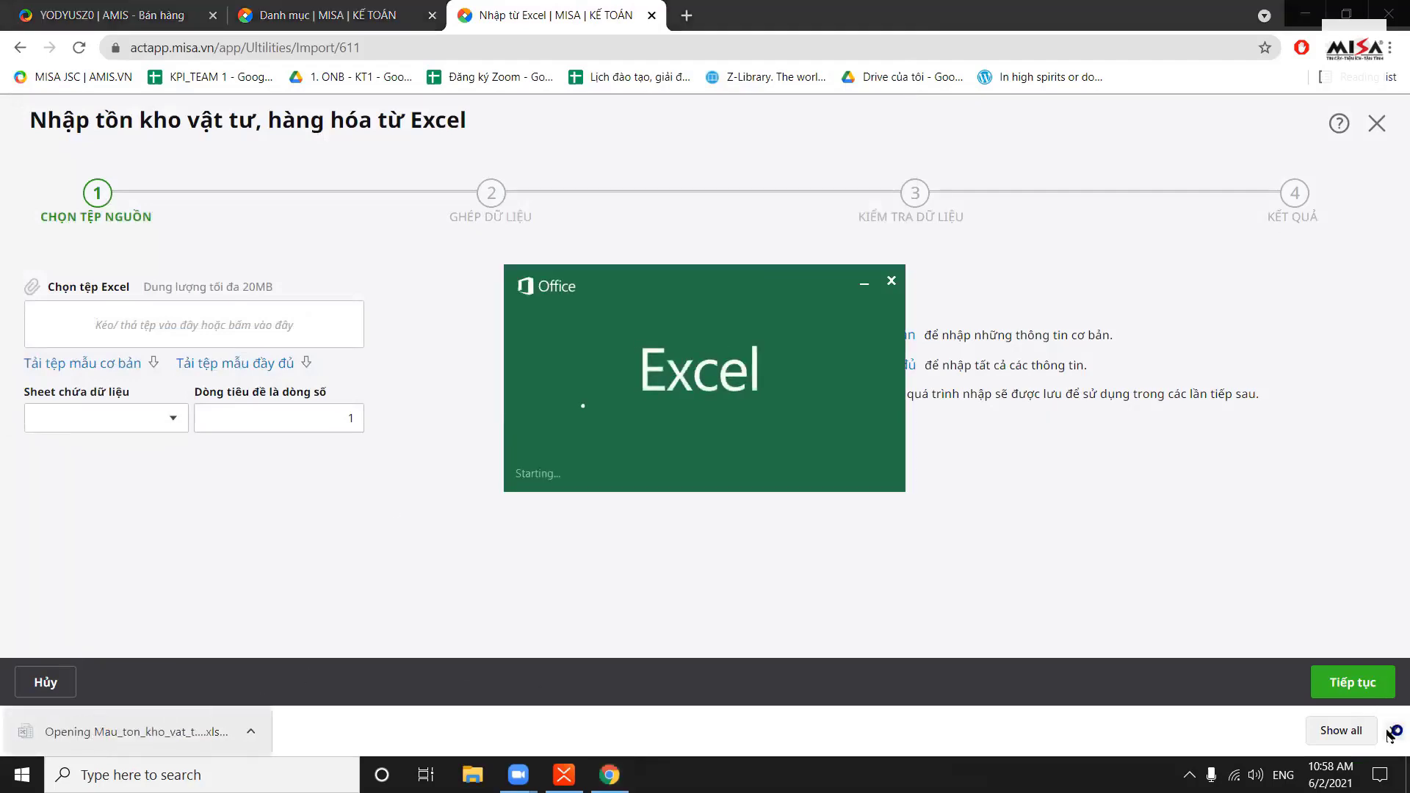
# Dismiss the download bar and Office notice, then inspect warehouse codes, item codes and units in rows 10–18
pyautogui.click(1394, 731)
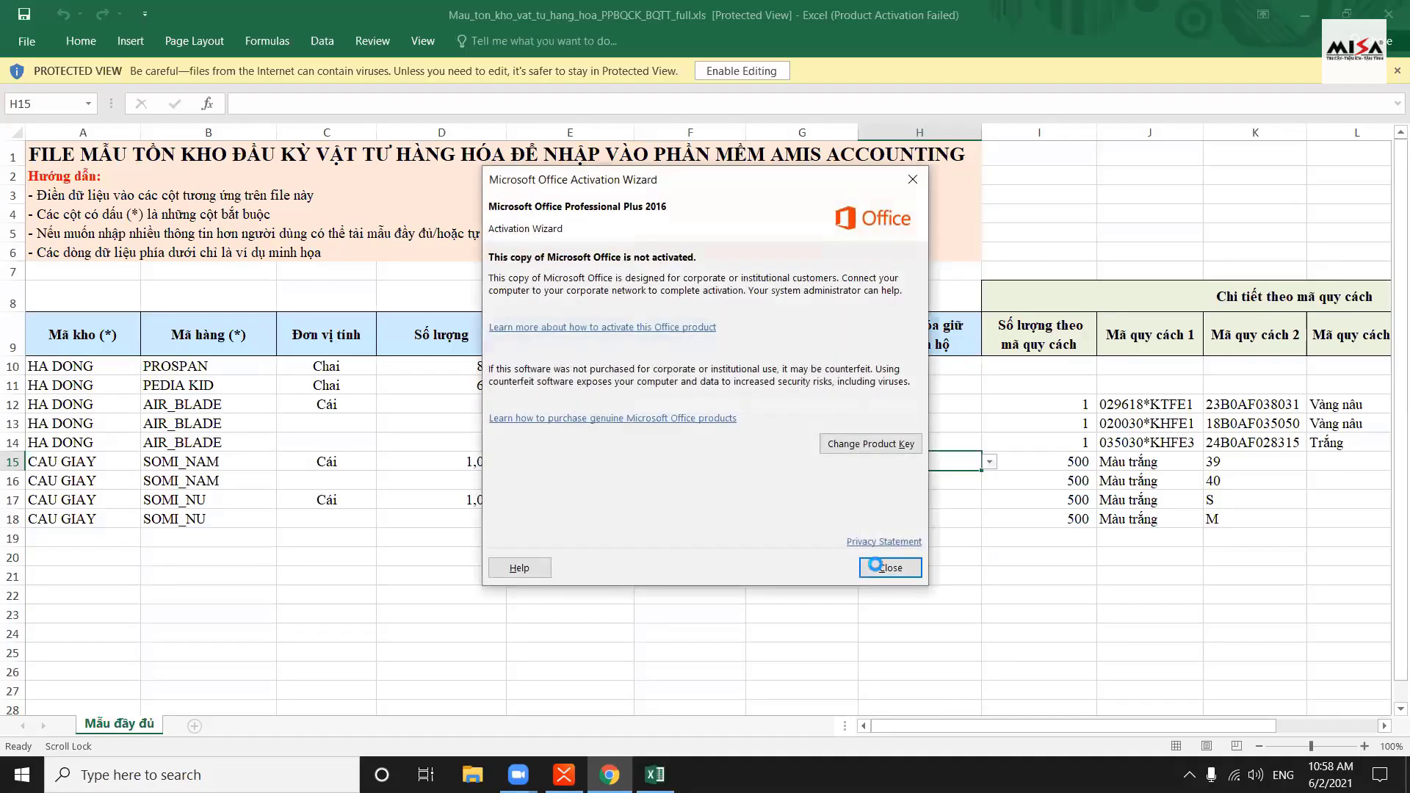
pyautogui.click(875, 565)
pyautogui.click(232, 442)
pyautogui.click(291, 391)
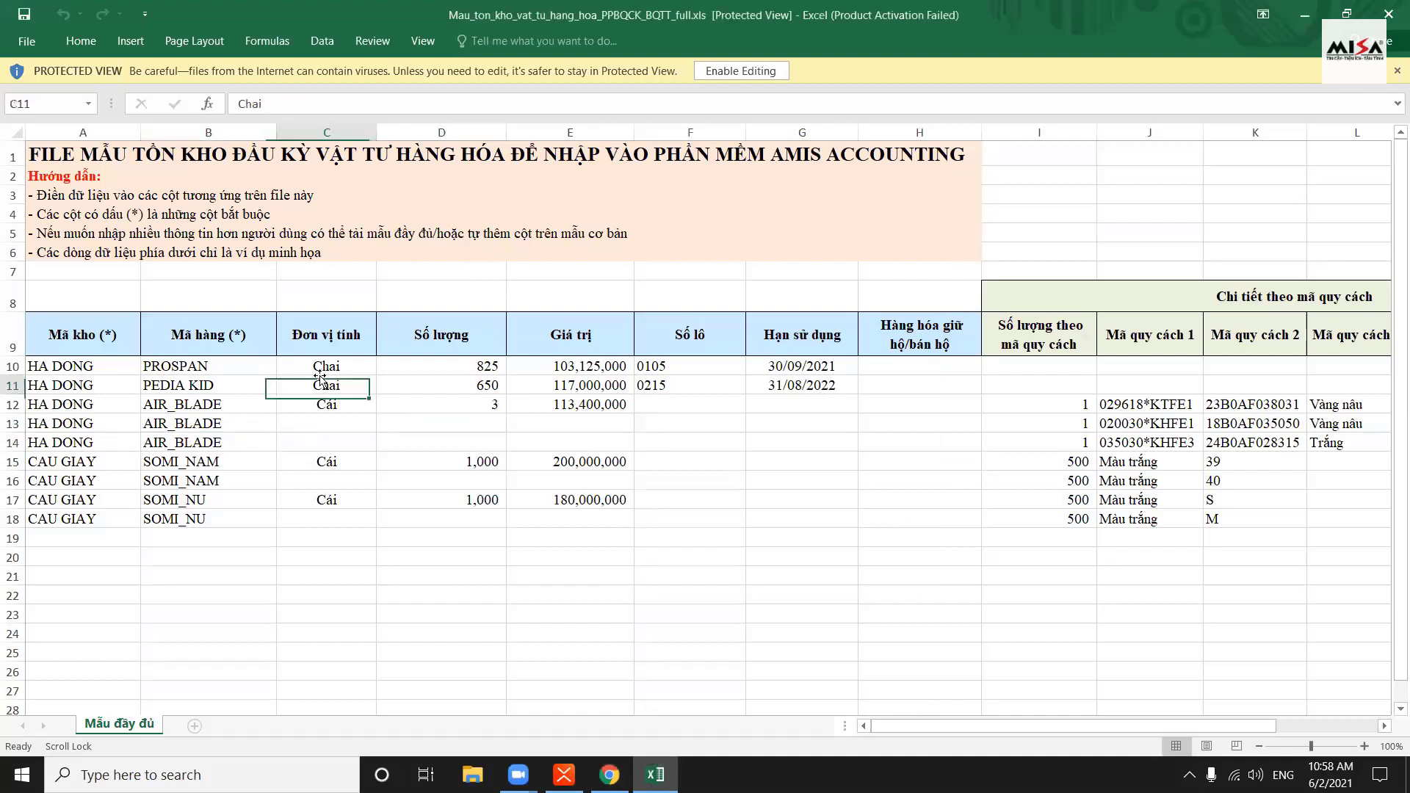
pyautogui.click(282, 373)
pyautogui.click(107, 366)
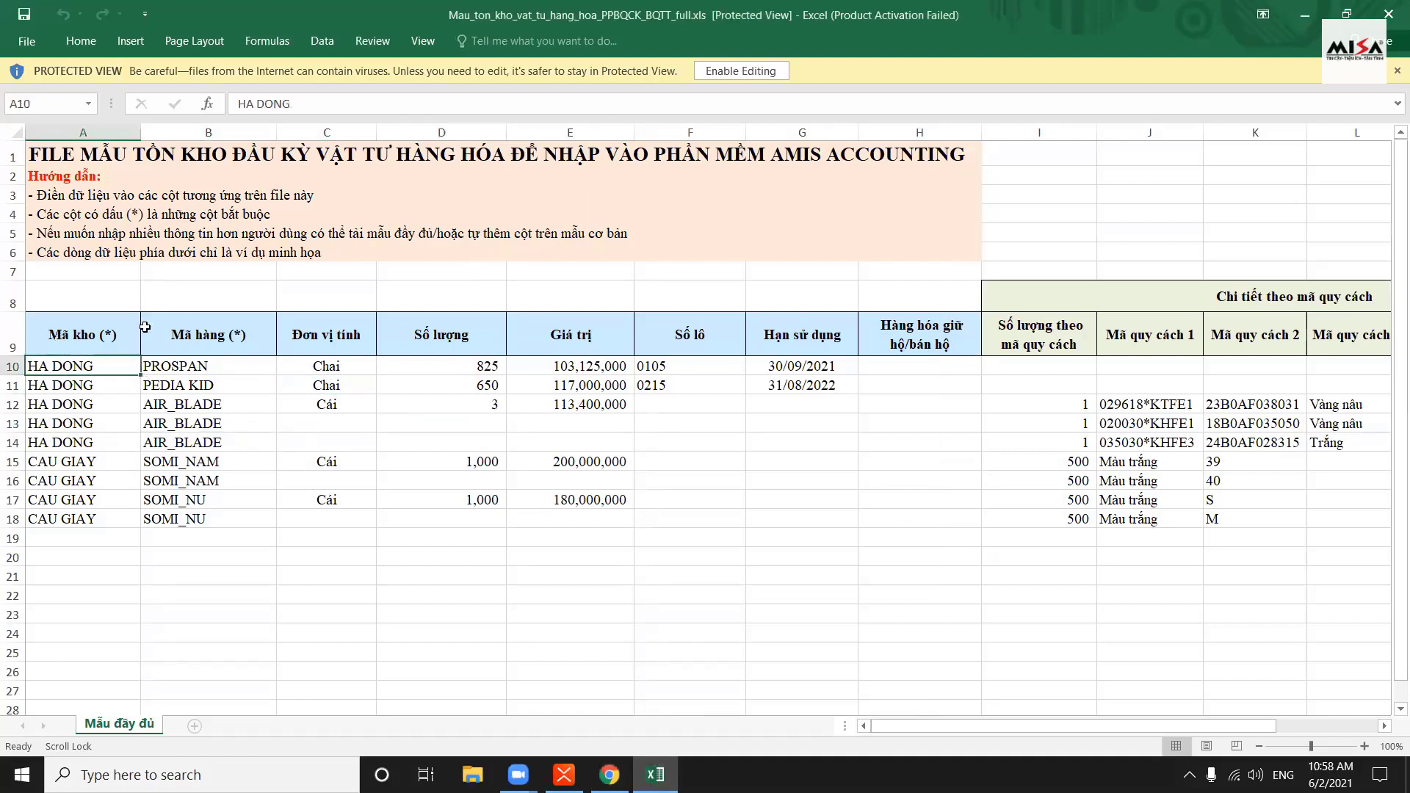
pyautogui.click(206, 328)
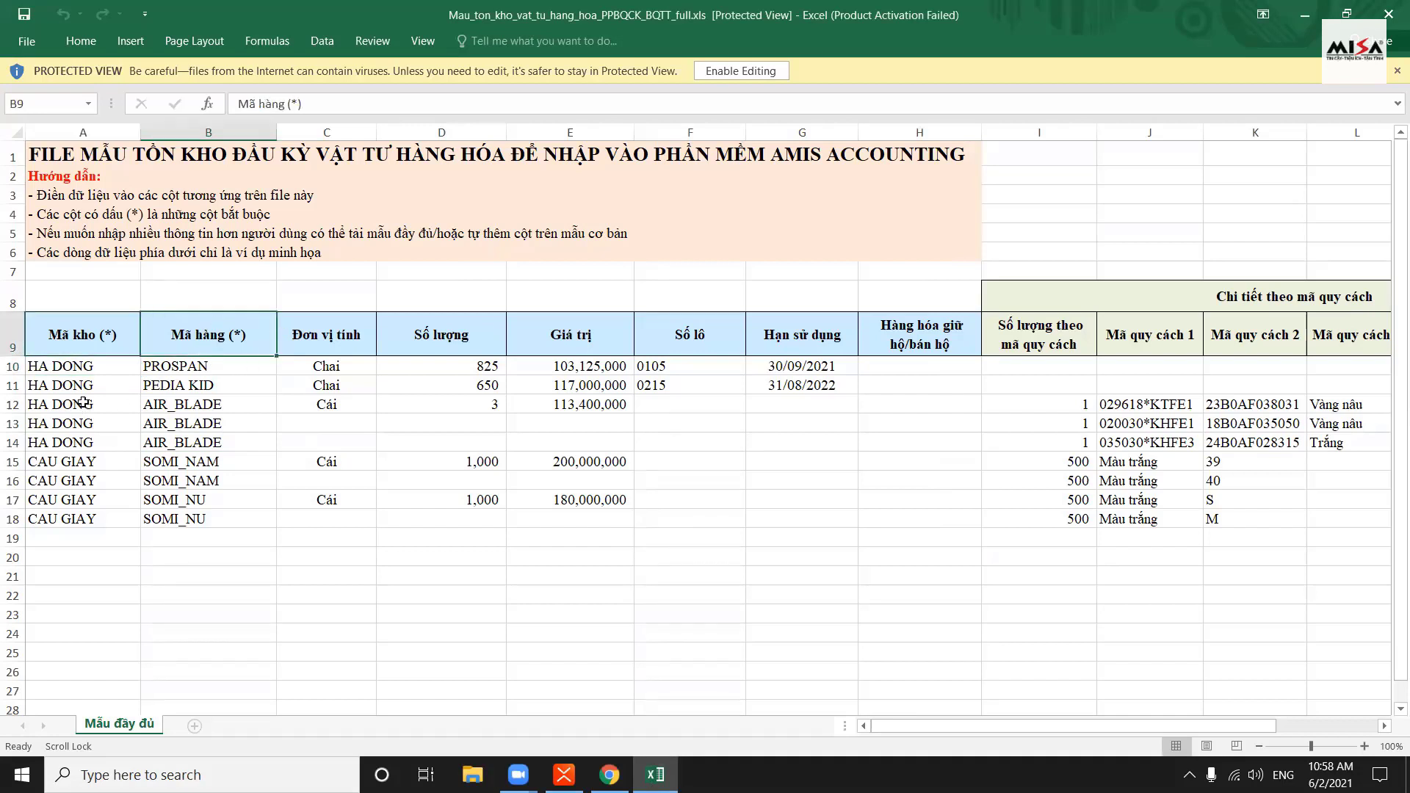
pyautogui.click(221, 380)
pyautogui.click(84, 386)
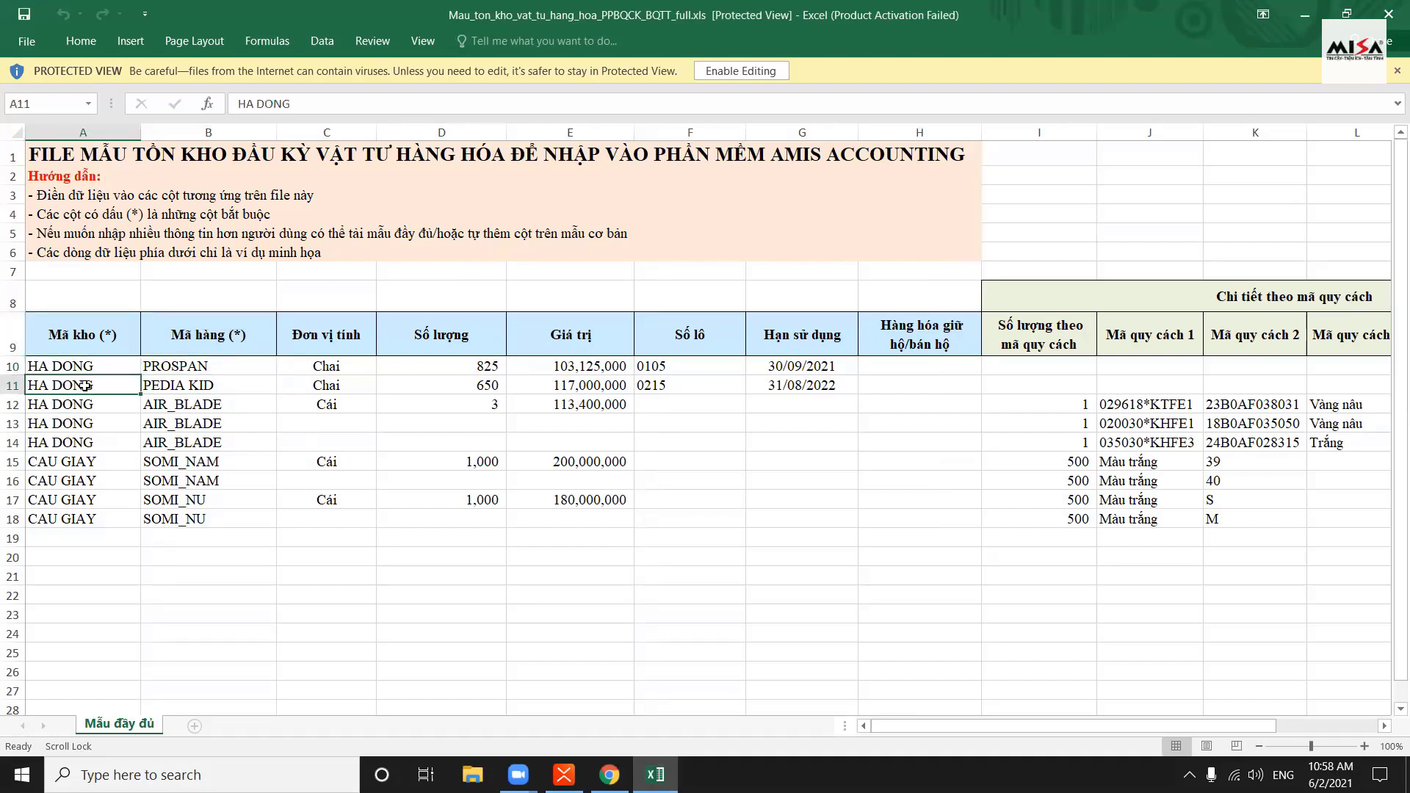
pyautogui.moveTo(97, 364); pyautogui.dragTo(110, 519)
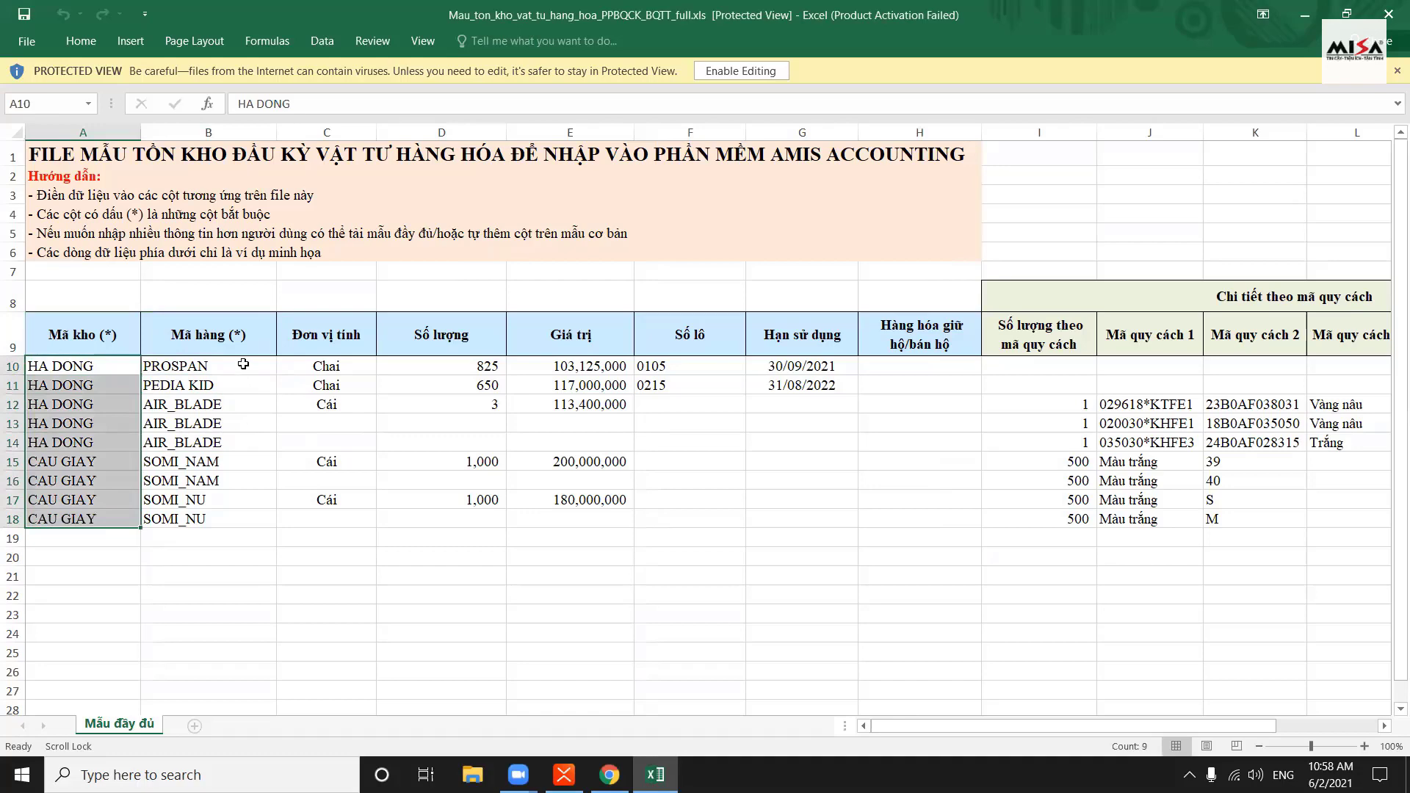
pyautogui.moveTo(243, 365); pyautogui.dragTo(285, 515)
# Check the Giá trị values in column E, and row 11's lot 0215, expiry 31/08/2022 and quantity
pyautogui.click(571, 434)
pyautogui.click(558, 367)
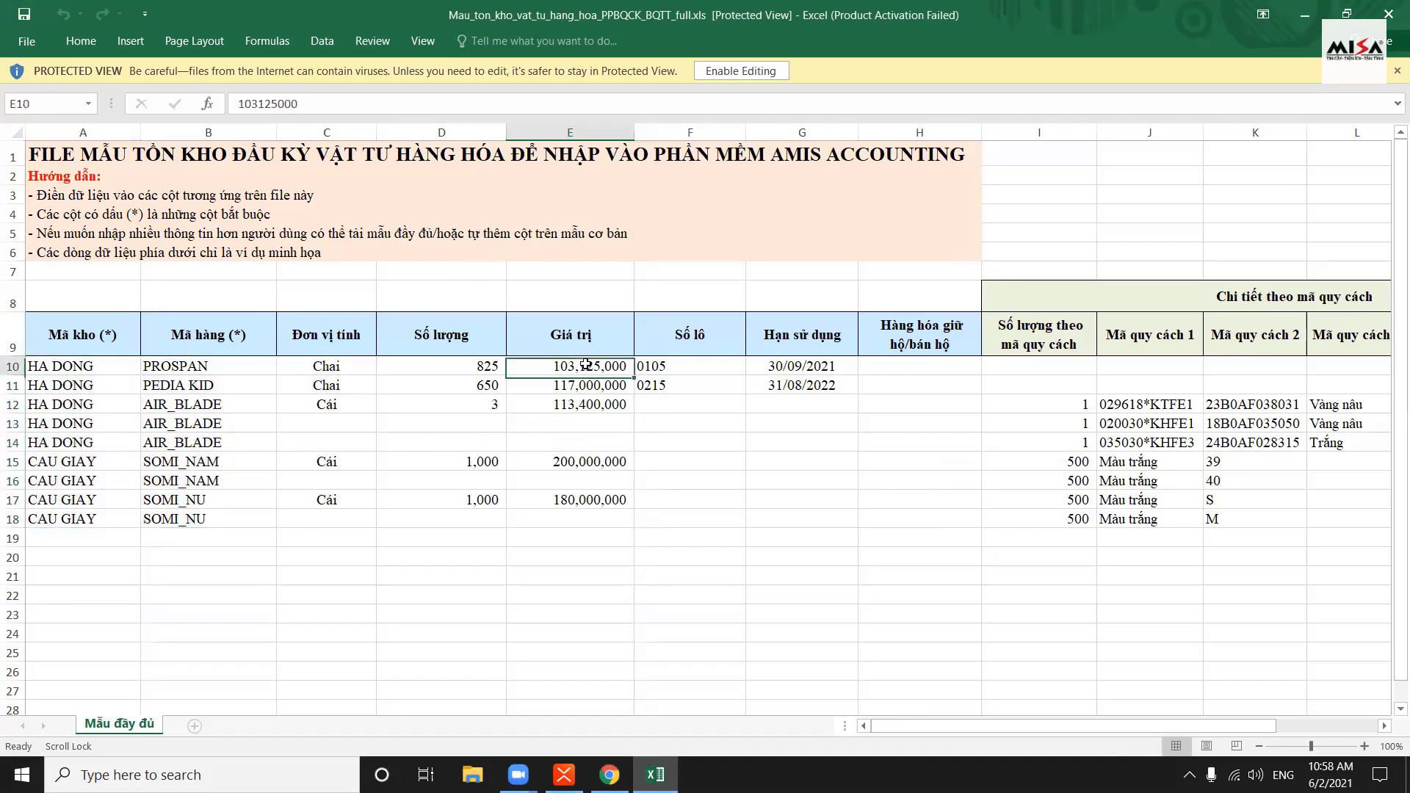
pyautogui.click(593, 381)
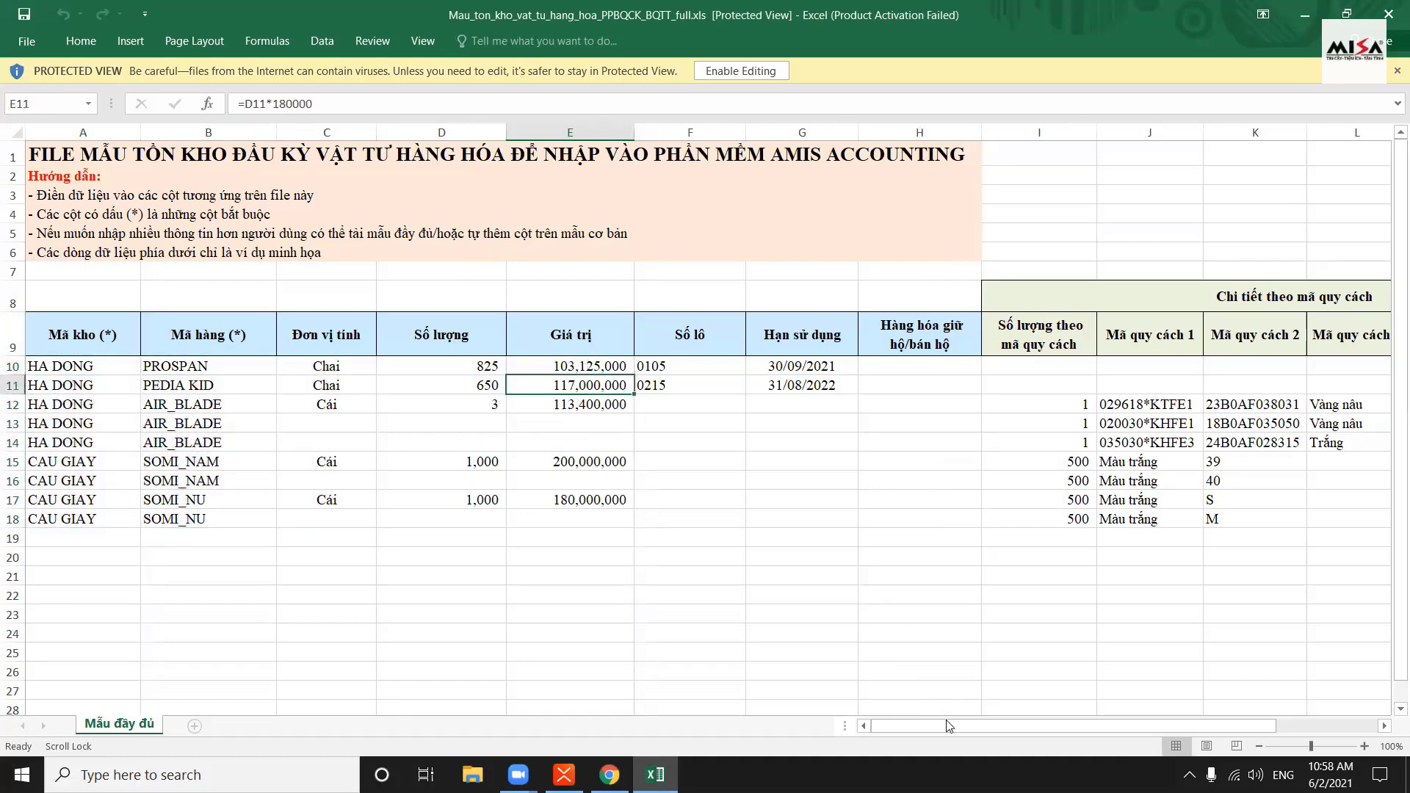
pyautogui.moveTo(948, 726); pyautogui.dragTo(947, 724)
pyautogui.click(206, 387)
pyautogui.click(729, 387)
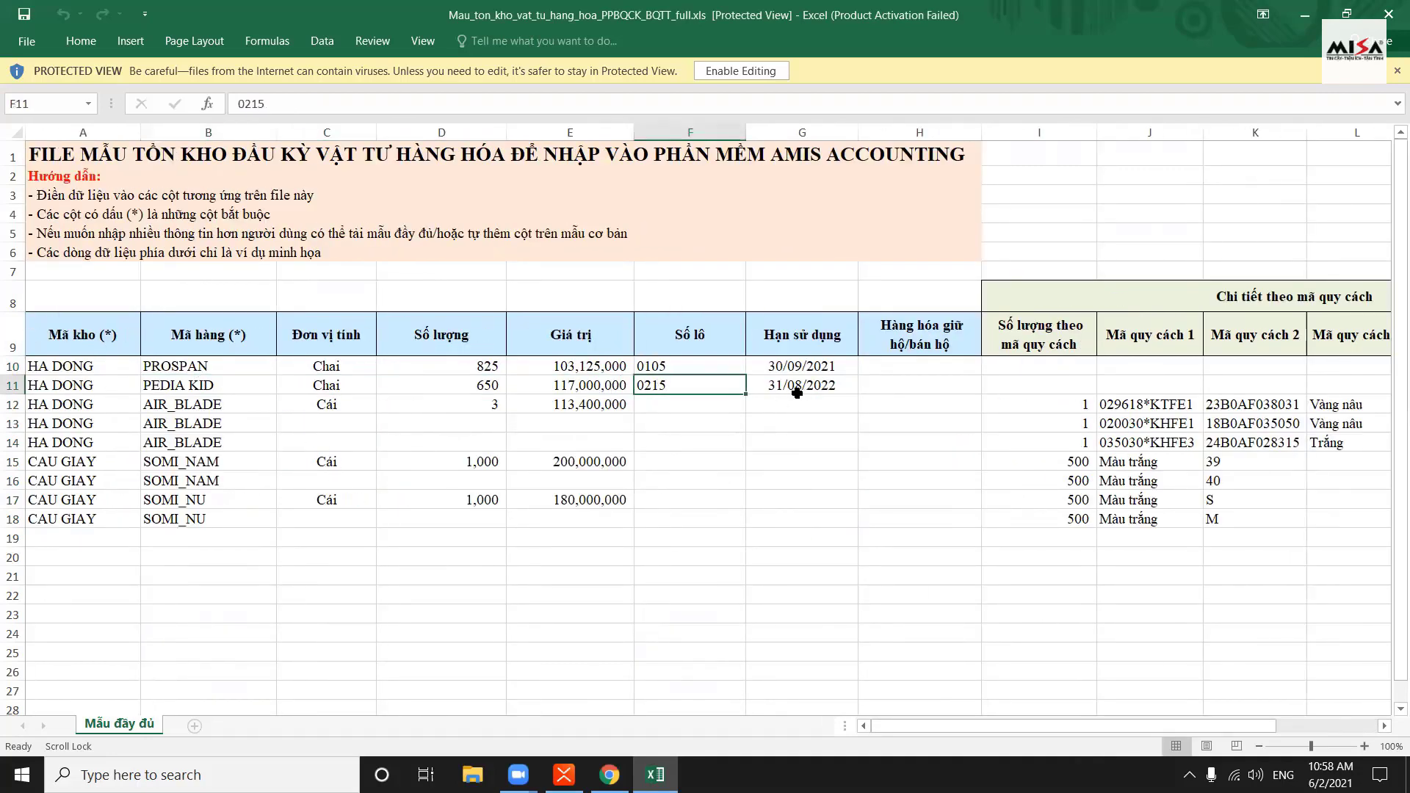
pyautogui.click(791, 389)
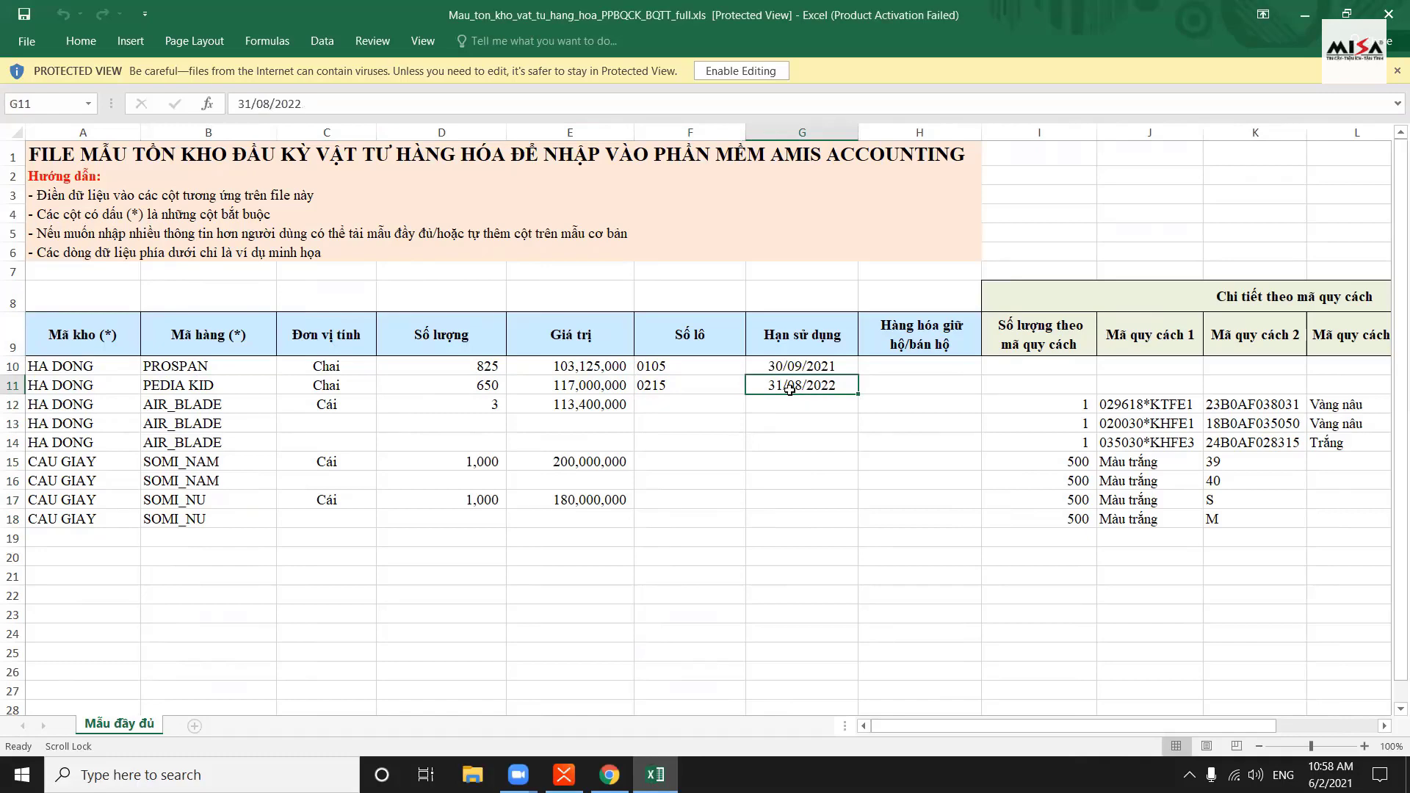
pyautogui.click(464, 384)
# Compare PEDIA KID (650, HA DONG) and AIR_BLADE (3) down to the empty row, then close the workbook
pyautogui.click(195, 408)
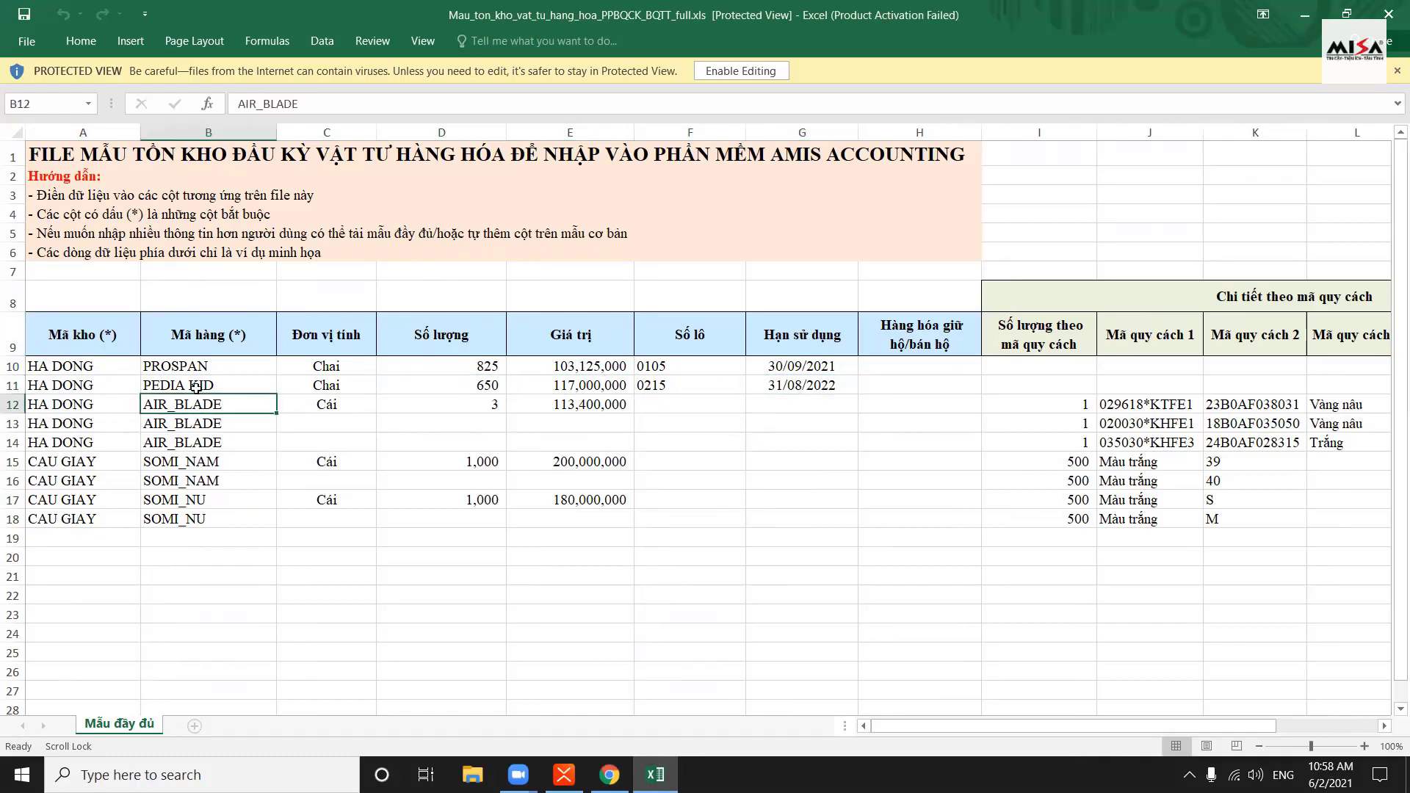
pyautogui.press('Up')
pyautogui.press('Down')
pyautogui.press('Up')
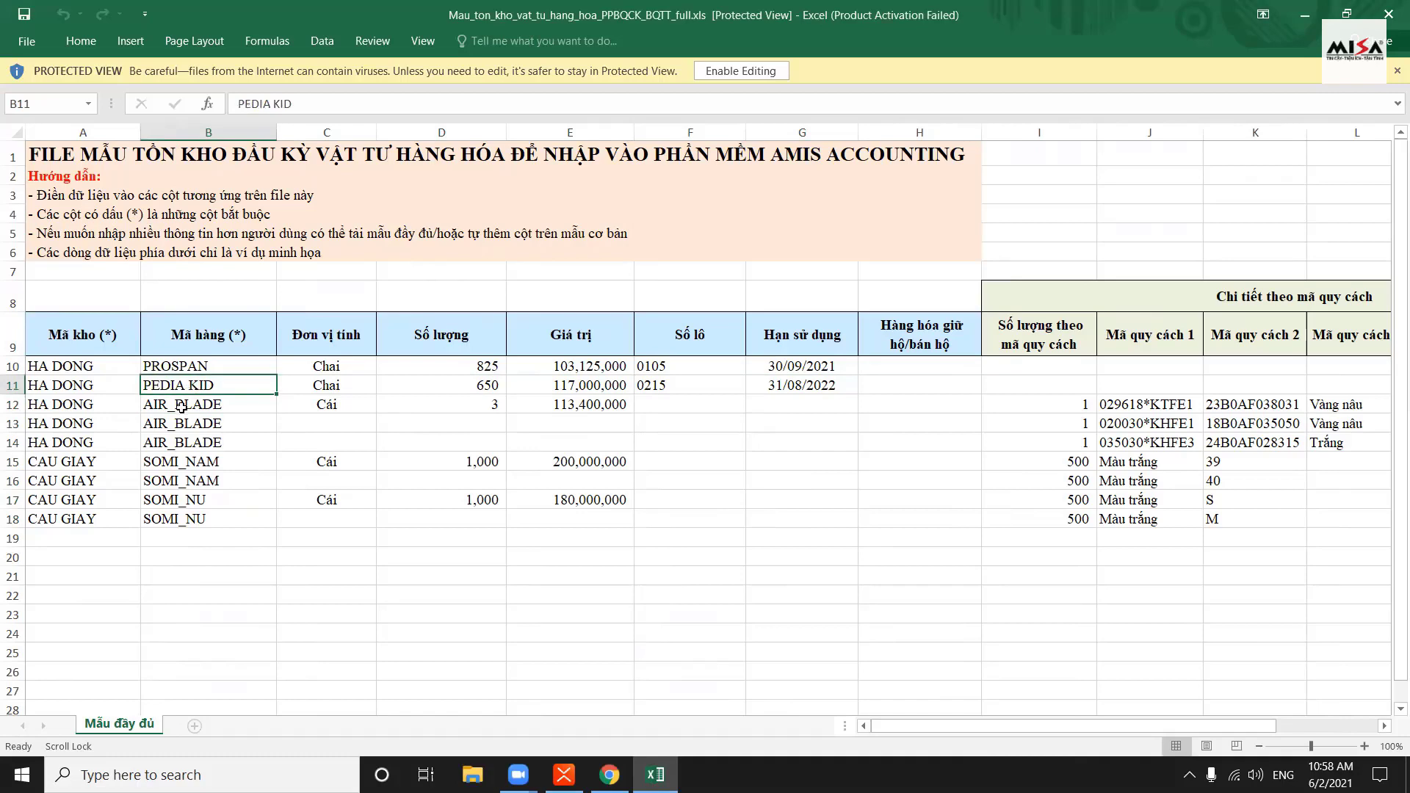
pyautogui.click(180, 407)
pyautogui.click(190, 377)
pyautogui.click(64, 388)
pyautogui.click(187, 390)
pyautogui.press('Right')
pyautogui.press('Right')
pyautogui.press('Right')
pyautogui.press('Right')
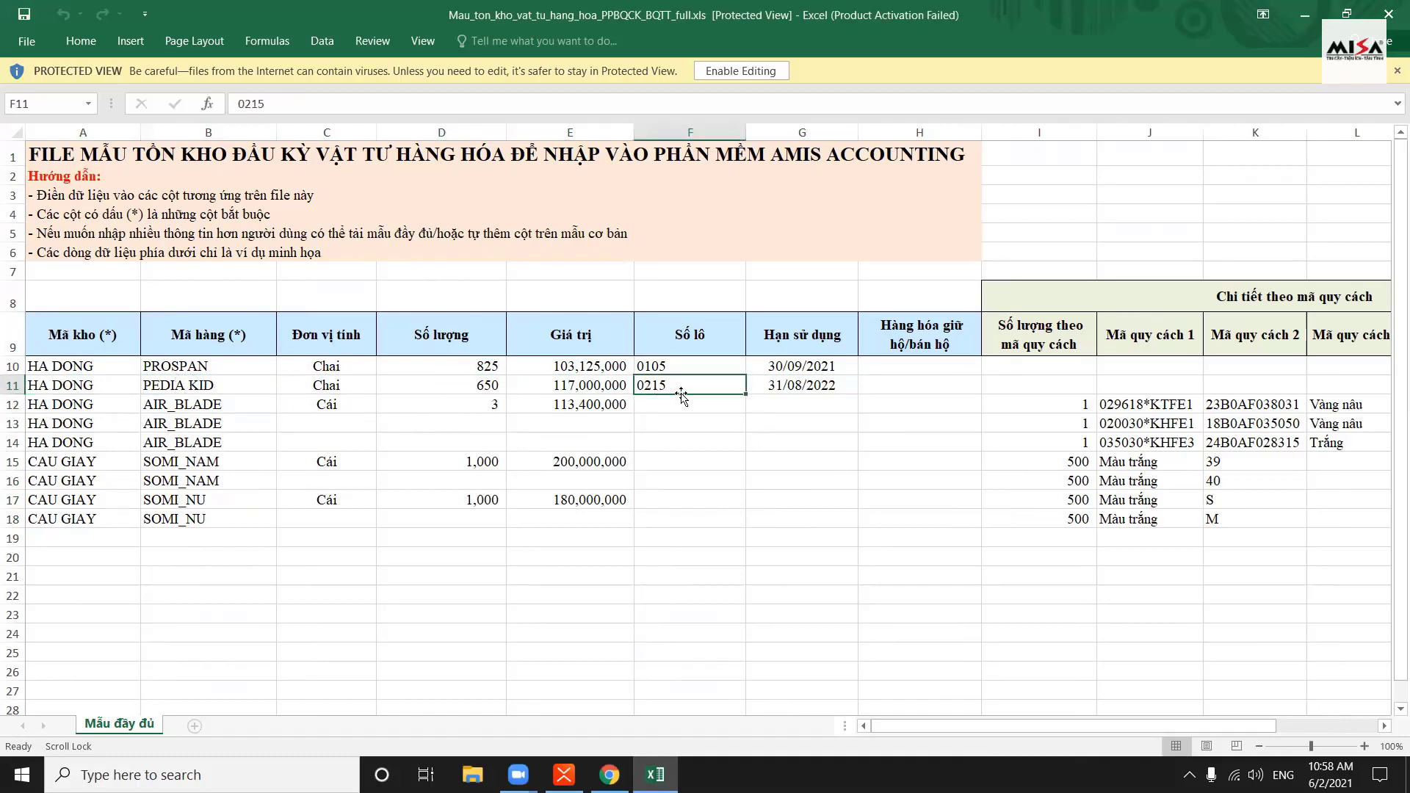
pyautogui.click(441, 371)
pyautogui.click(451, 385)
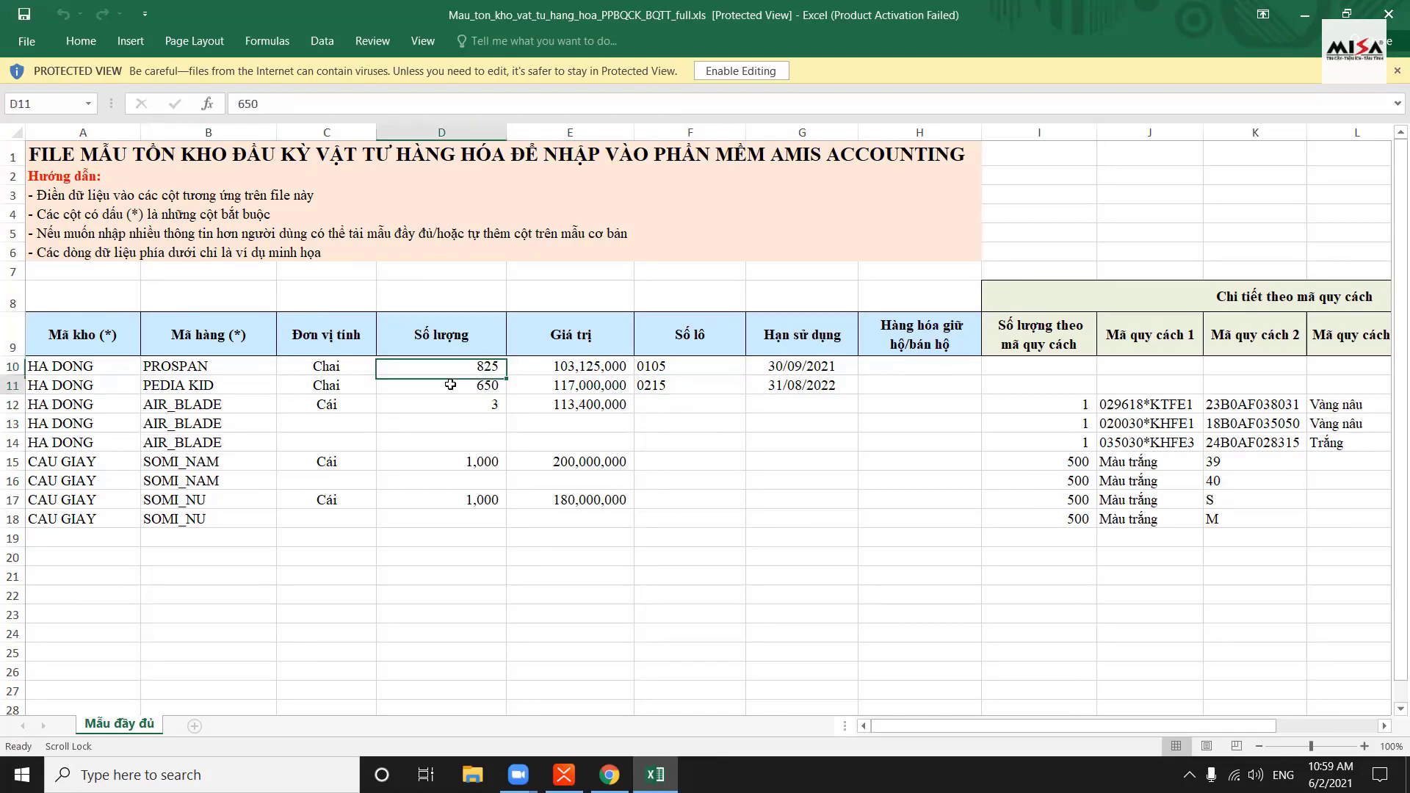
pyautogui.click(630, 422)
pyautogui.click(468, 405)
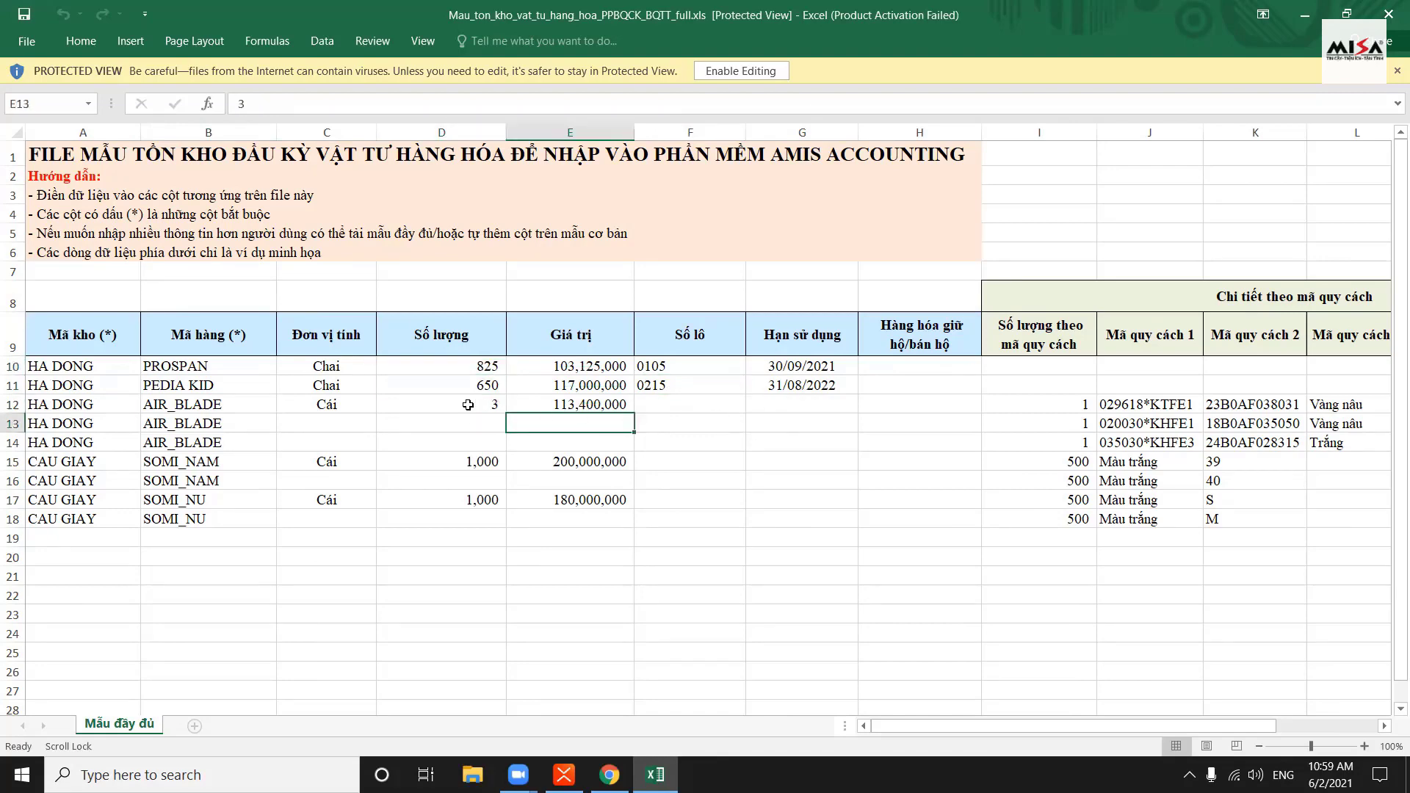
pyautogui.click(188, 403)
pyautogui.click(183, 440)
pyautogui.click(176, 477)
pyautogui.click(153, 535)
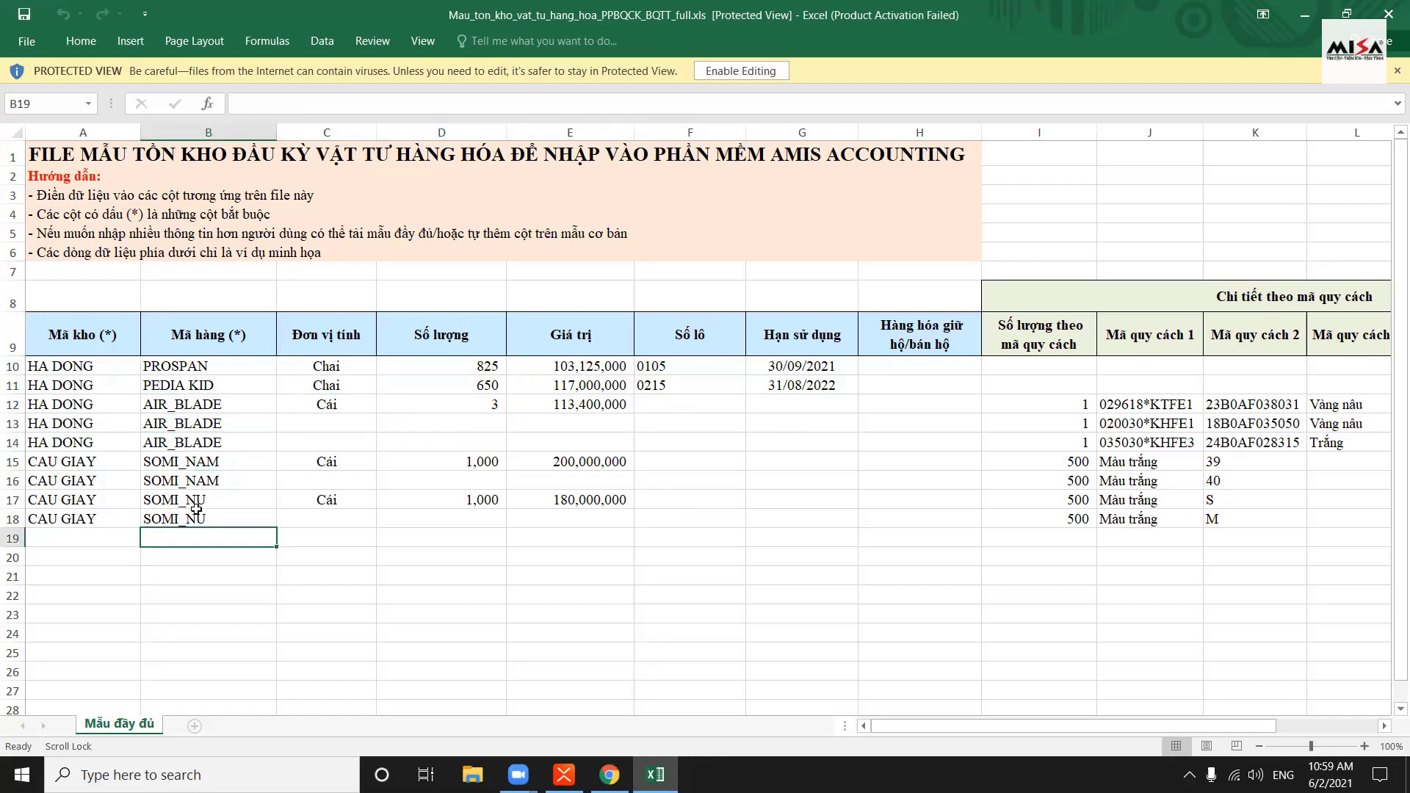
pyautogui.click(95, 535)
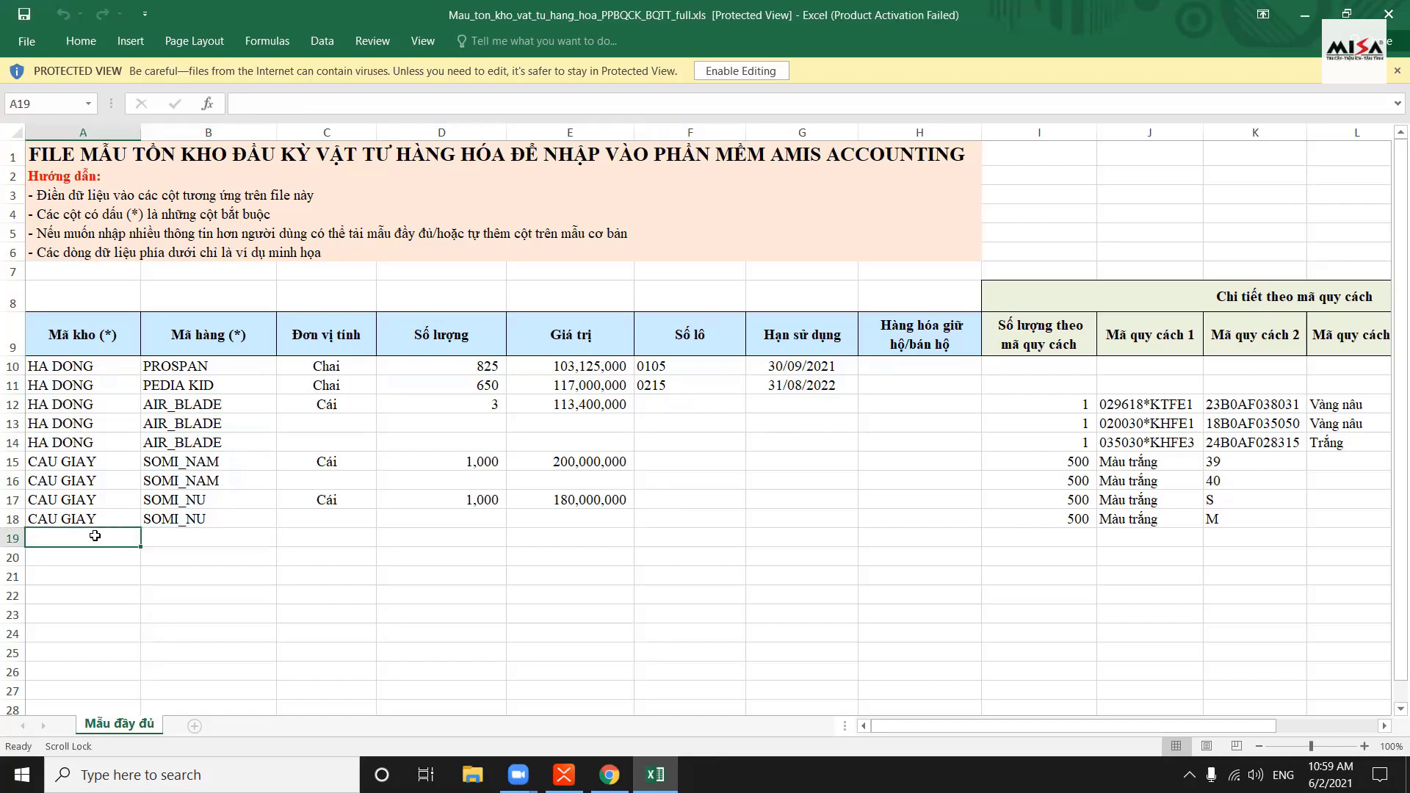
pyautogui.click(1389, 11)
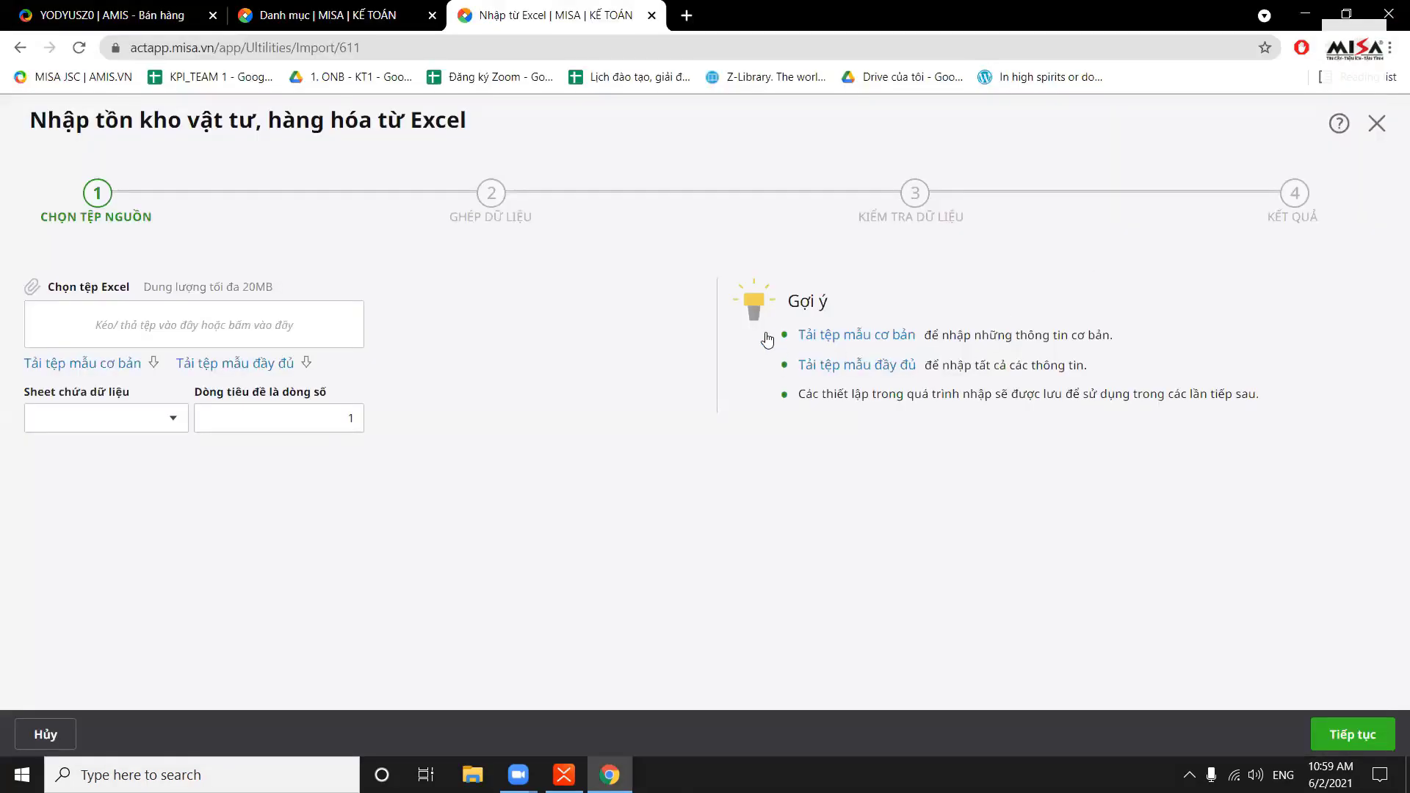
# Return to the MISA import tab and close the inventory import screen and the Tồn kho vật tư list
pyautogui.click(445, 11)
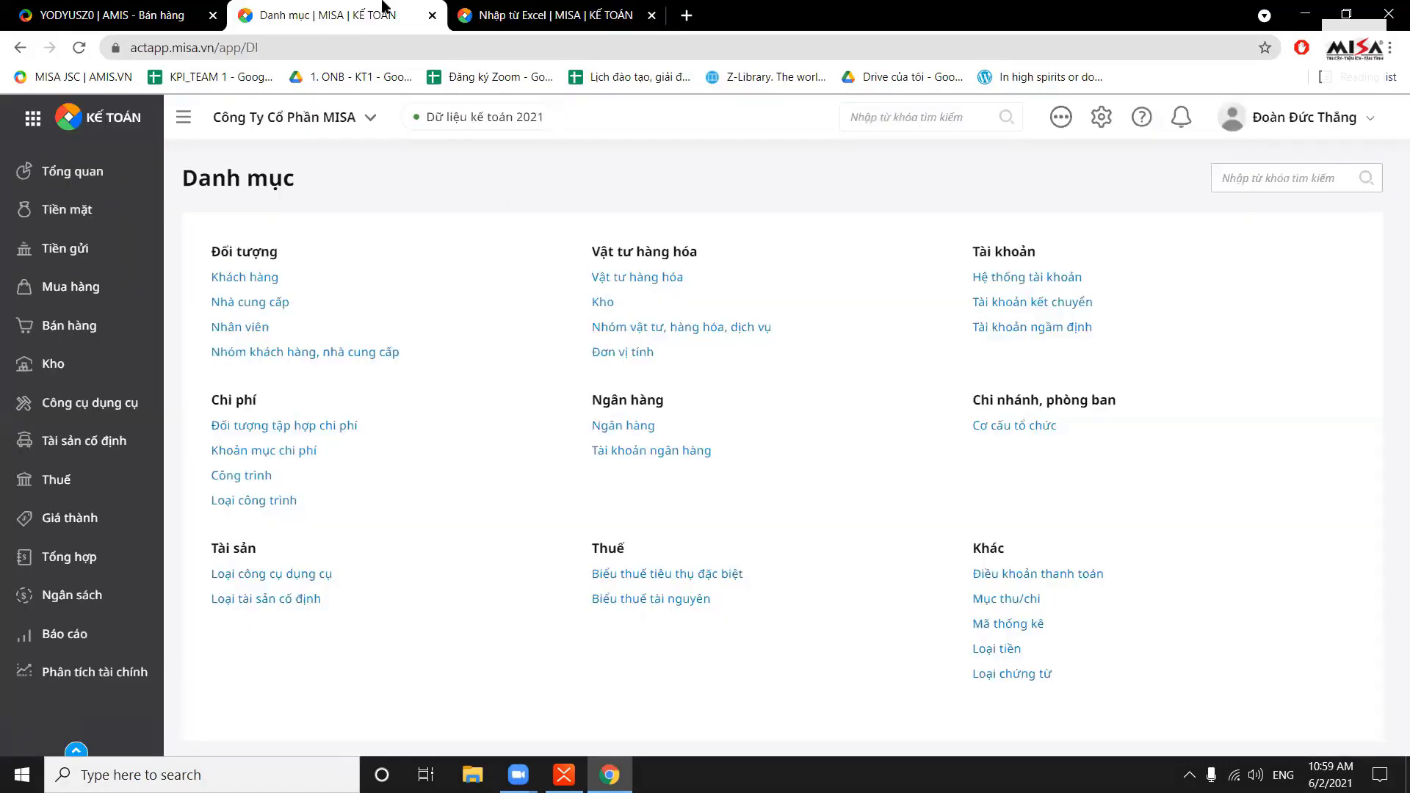
pyautogui.click(639, 15)
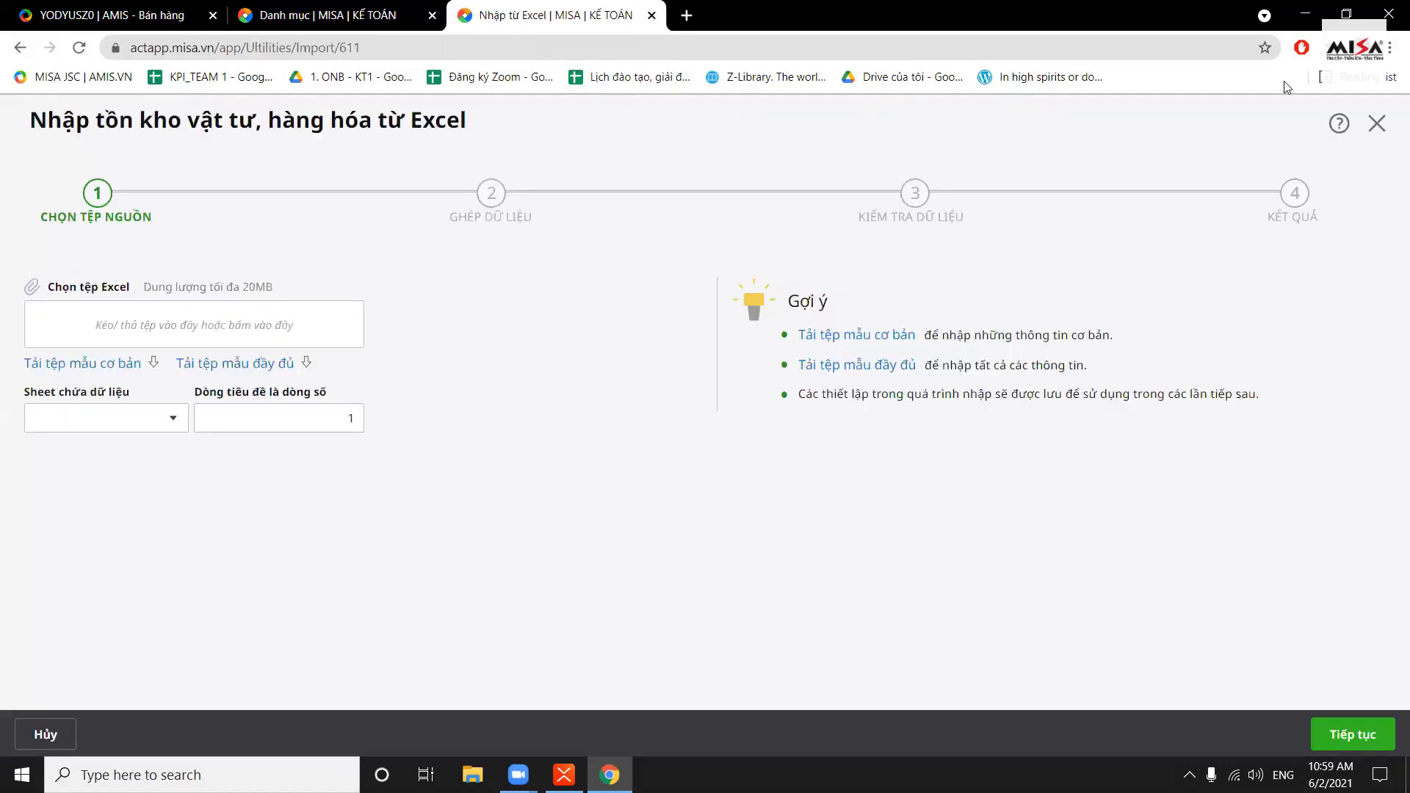
pyautogui.click(1378, 126)
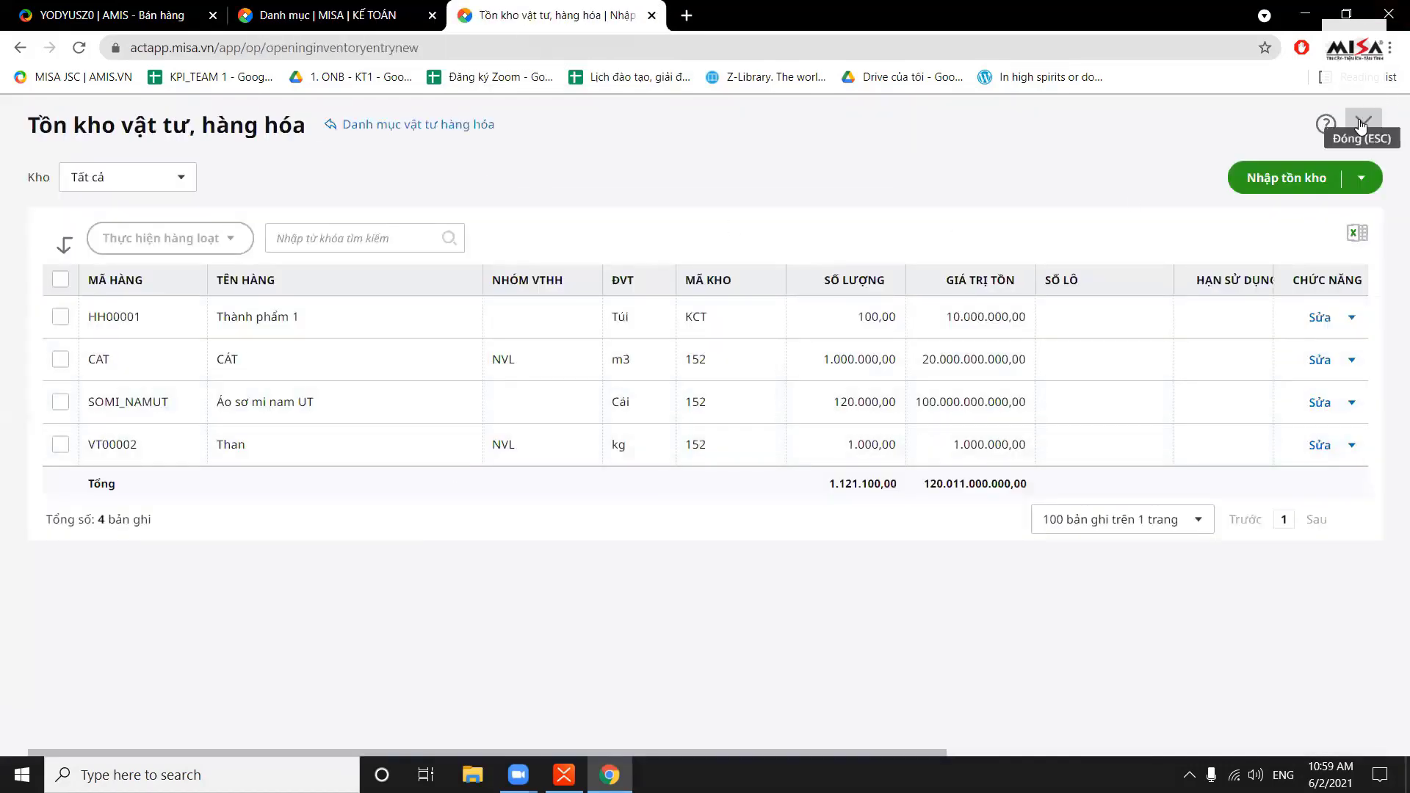
pyautogui.click(1363, 124)
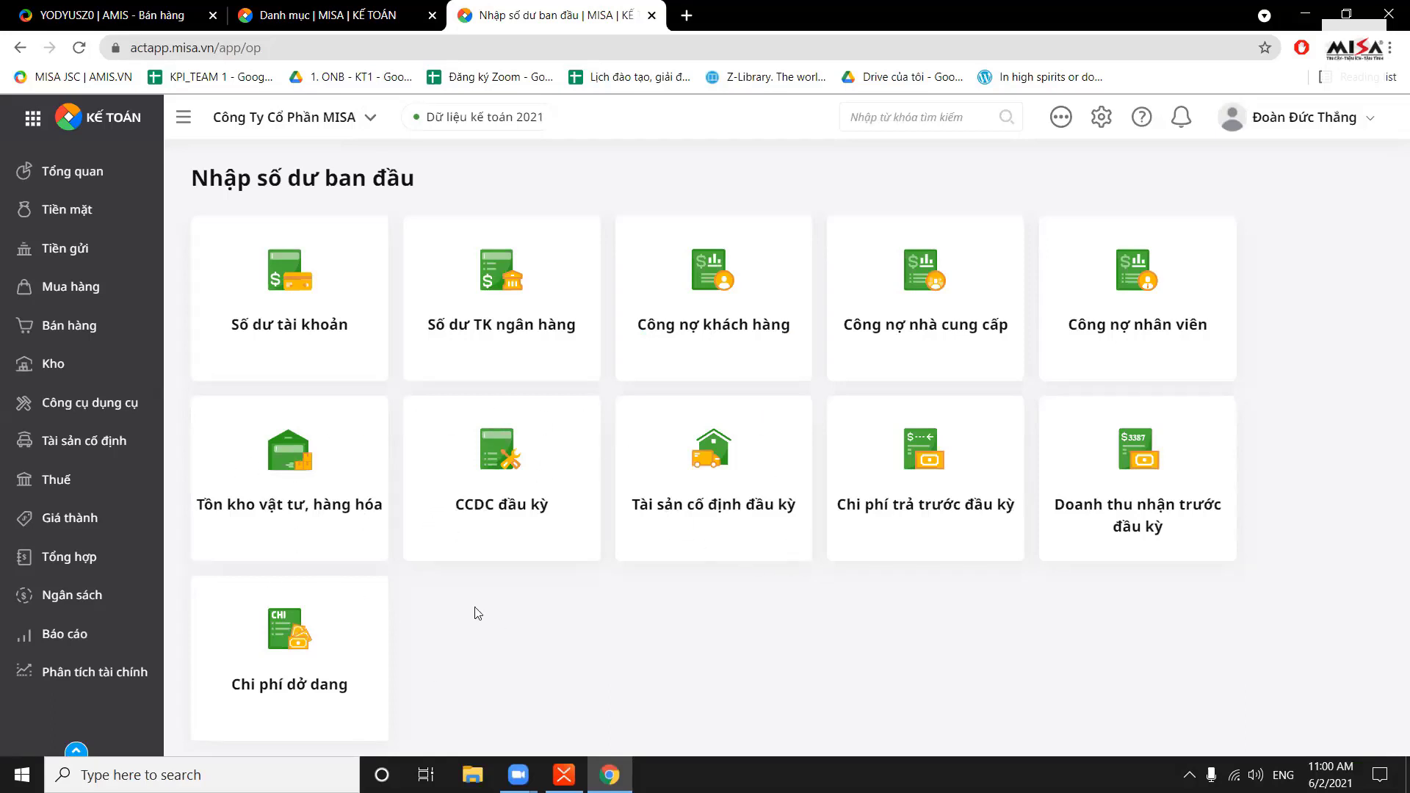
# Open the CCDC đầu kỳ page and start a new Khai báo CCDC đầu kỳ record
pyautogui.click(479, 488)
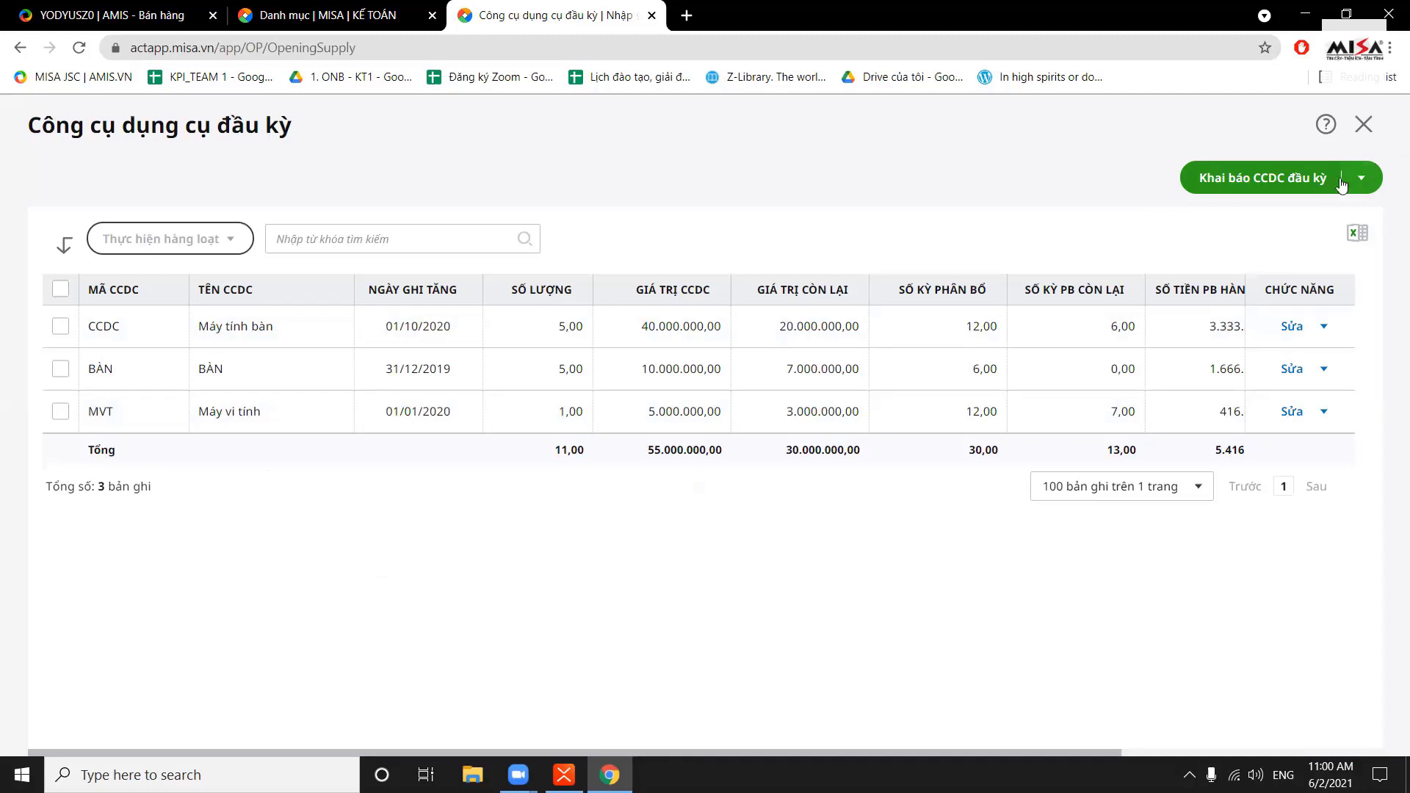
pyautogui.click(1259, 181)
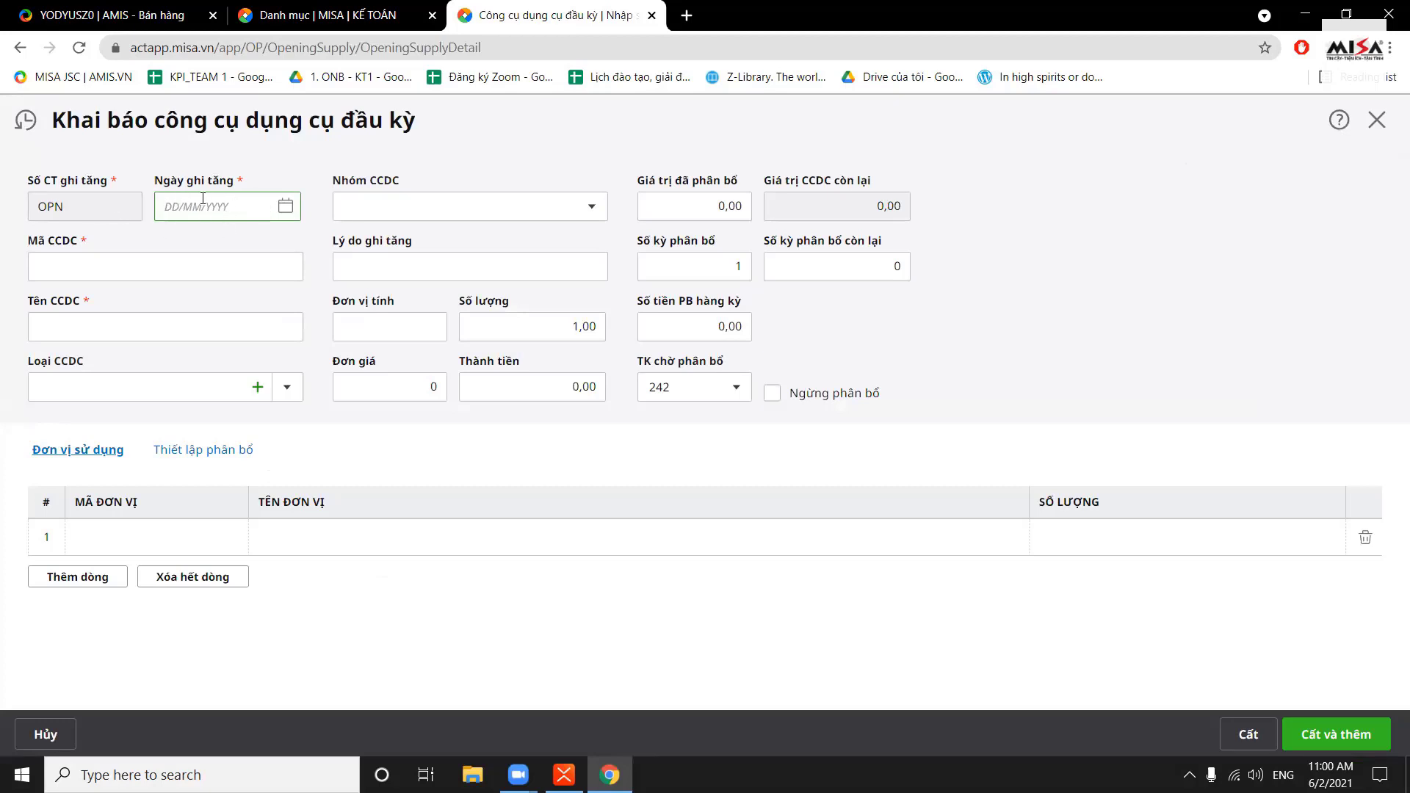
# Enter increase date 15/10/2020, CCDC code 5522 and name 'Máy tính bàn'
pyautogui.write('15/10/2020')
pyautogui.click(179, 279)
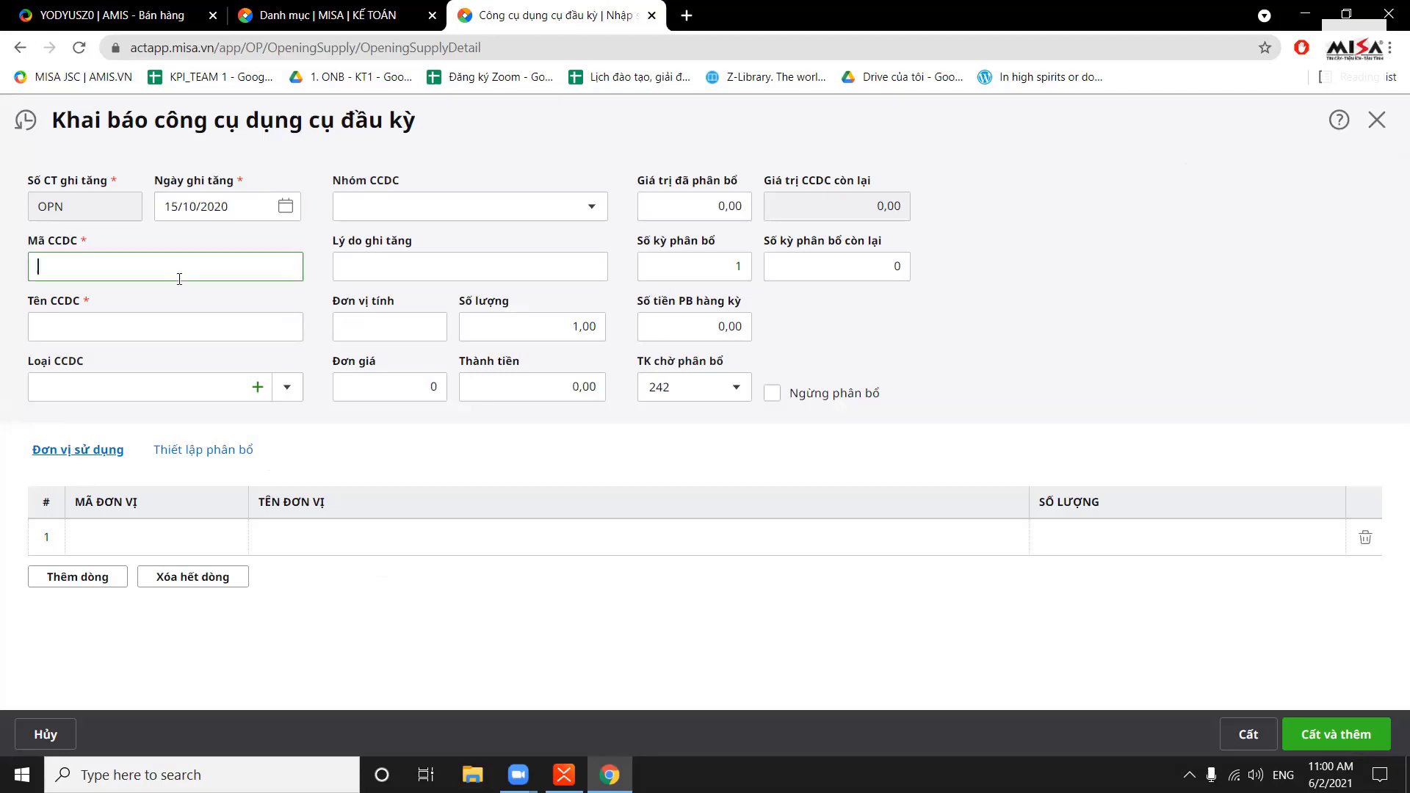
pyautogui.write('5522')
pyautogui.press('Tab')
pyautogui.write('Máy tính ')
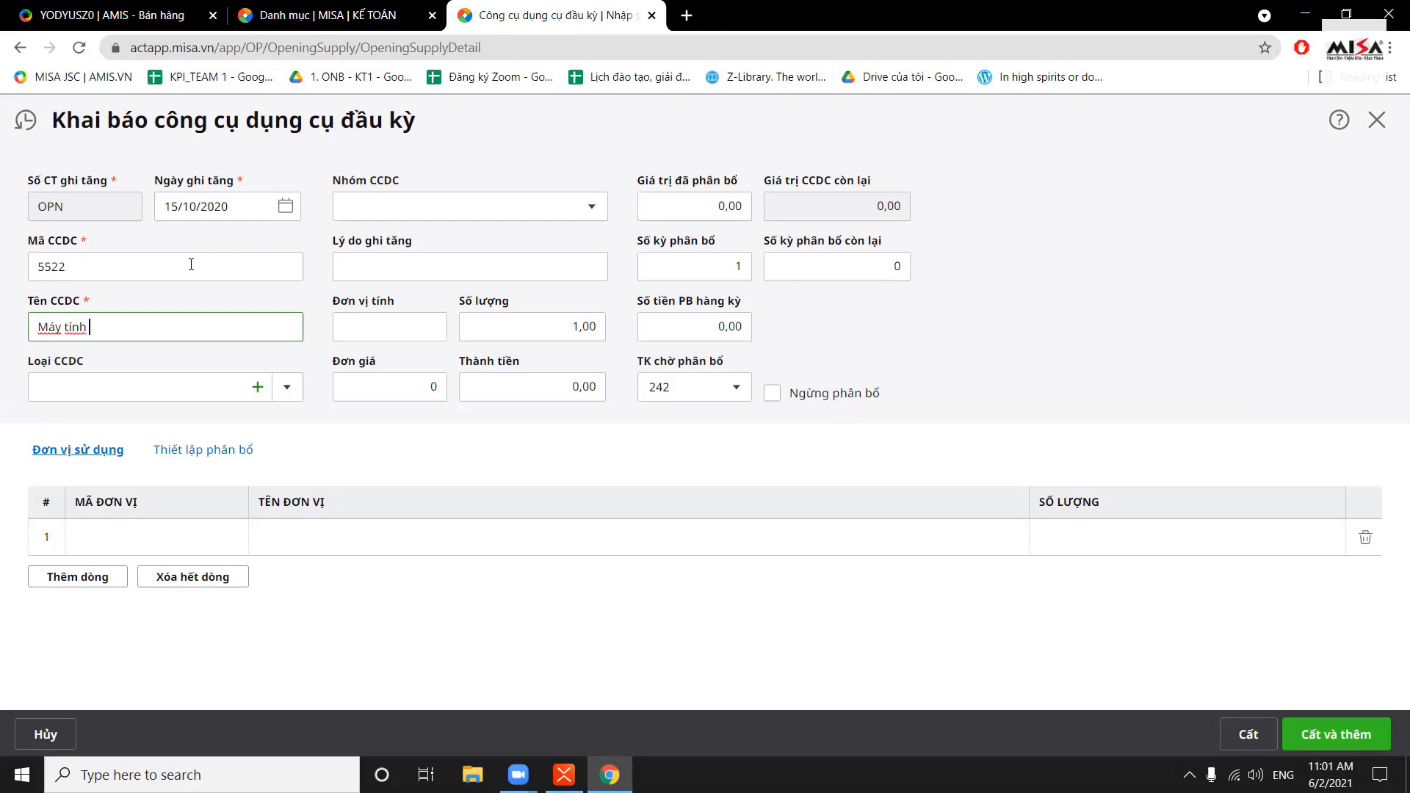
pyautogui.write('bàn')
pyautogui.press('Tab')
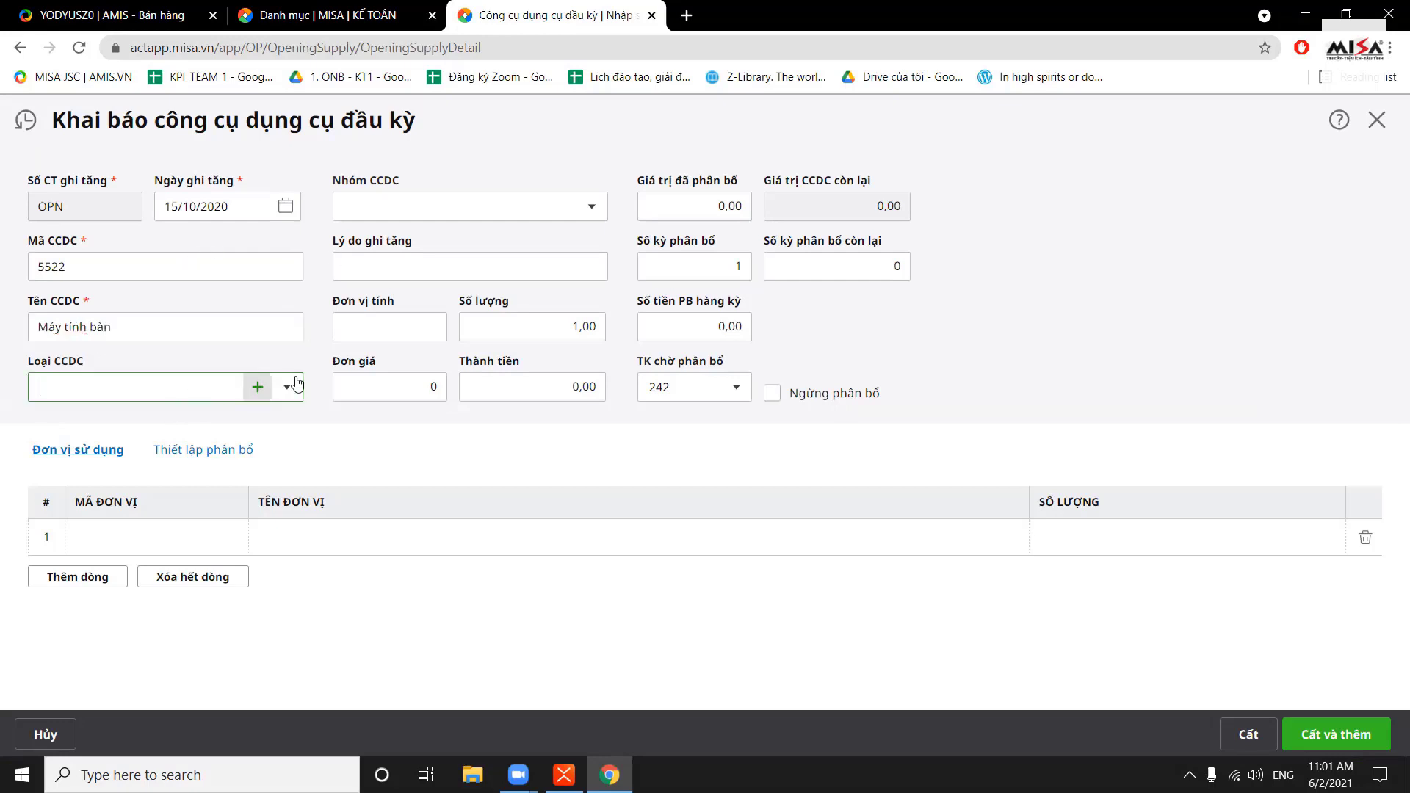
# Enter the tool's total amount (Thành tiền) of 10.000.000
pyautogui.click(550, 326)
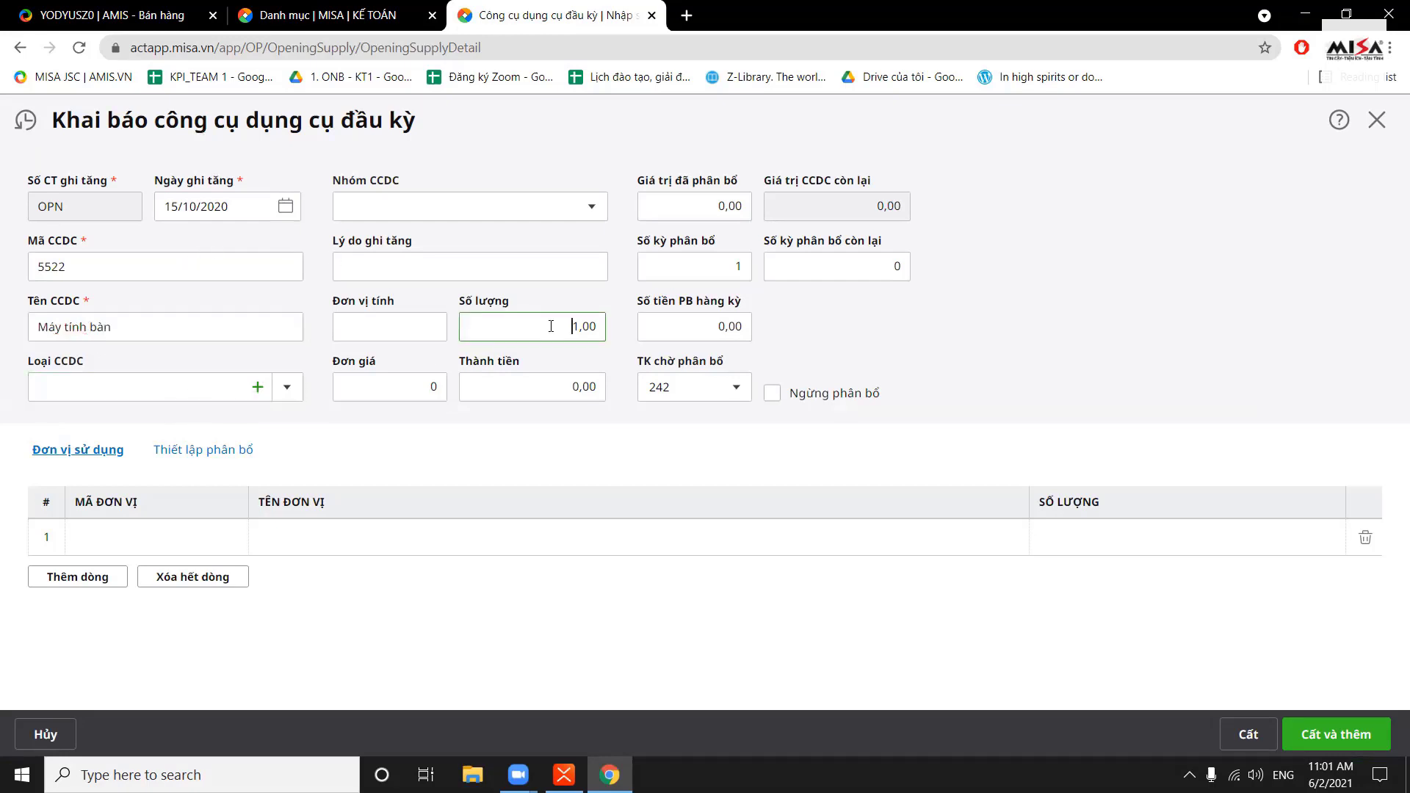
pyautogui.click(522, 389)
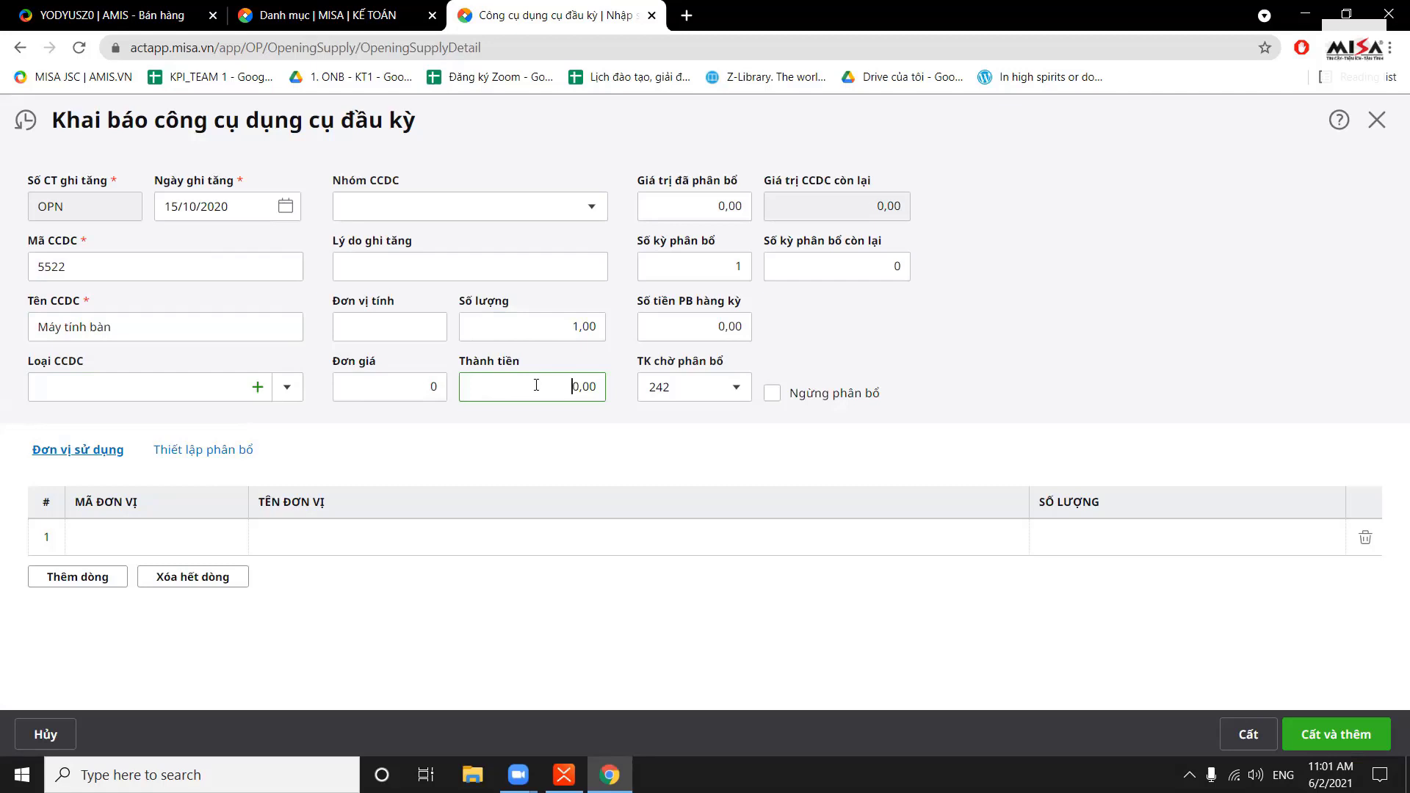
pyautogui.write('10000')
pyautogui.press('BackSpace')
pyautogui.click(893, 313)
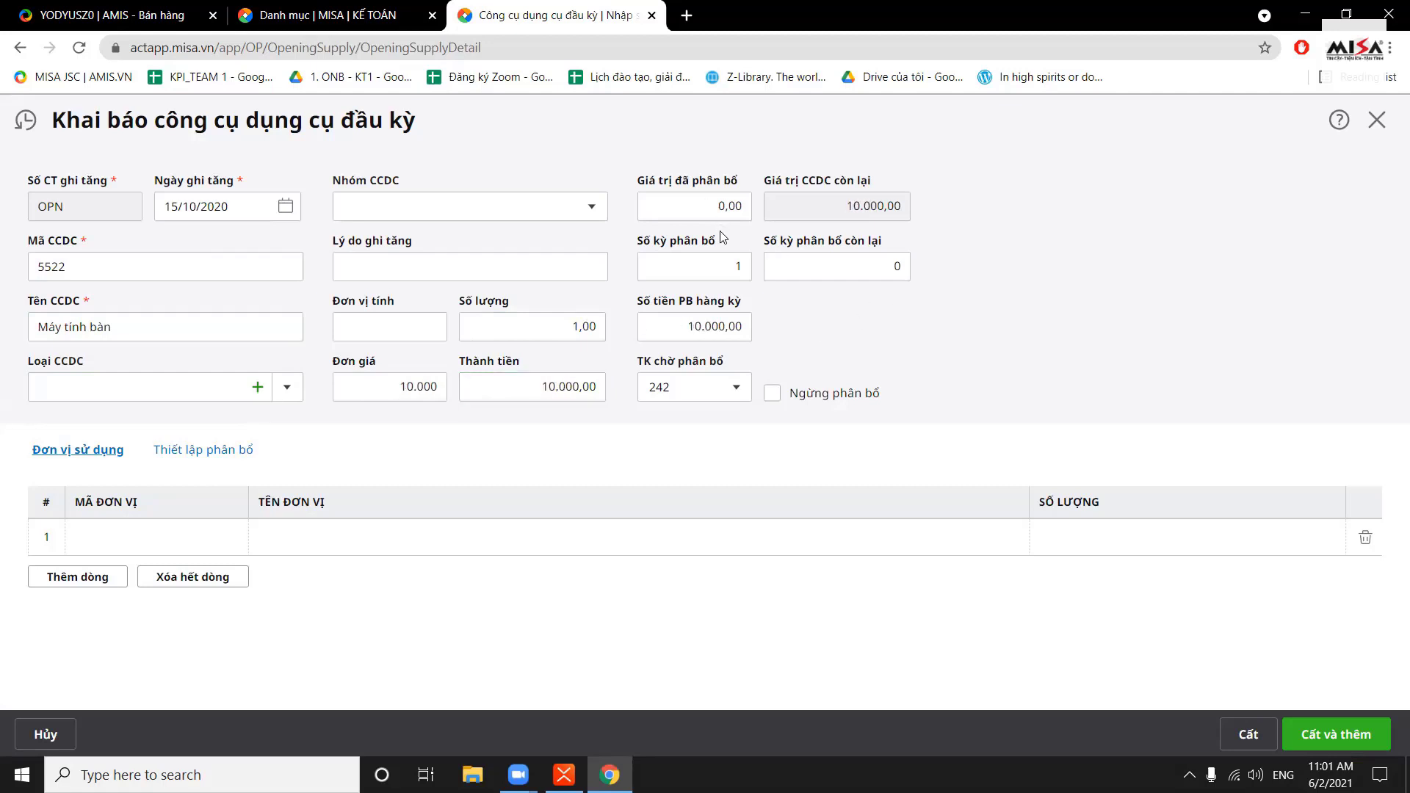
# Set the already-allocated value to 2.000.000
pyautogui.click(724, 206)
pyautogui.write('10')
pyautogui.press('BackSpace')
pyautogui.press('BackSpace')
pyautogui.moveTo(706, 213); pyautogui.dragTo(787, 200)
pyautogui.write('2000000')
pyautogui.click(898, 204)
pyautogui.doubleClick(882, 206)
pyautogui.click(979, 228)
# Set 10 allocation periods with 8 periods remaining
pyautogui.doubleClick(738, 267)
pyautogui.write('10')
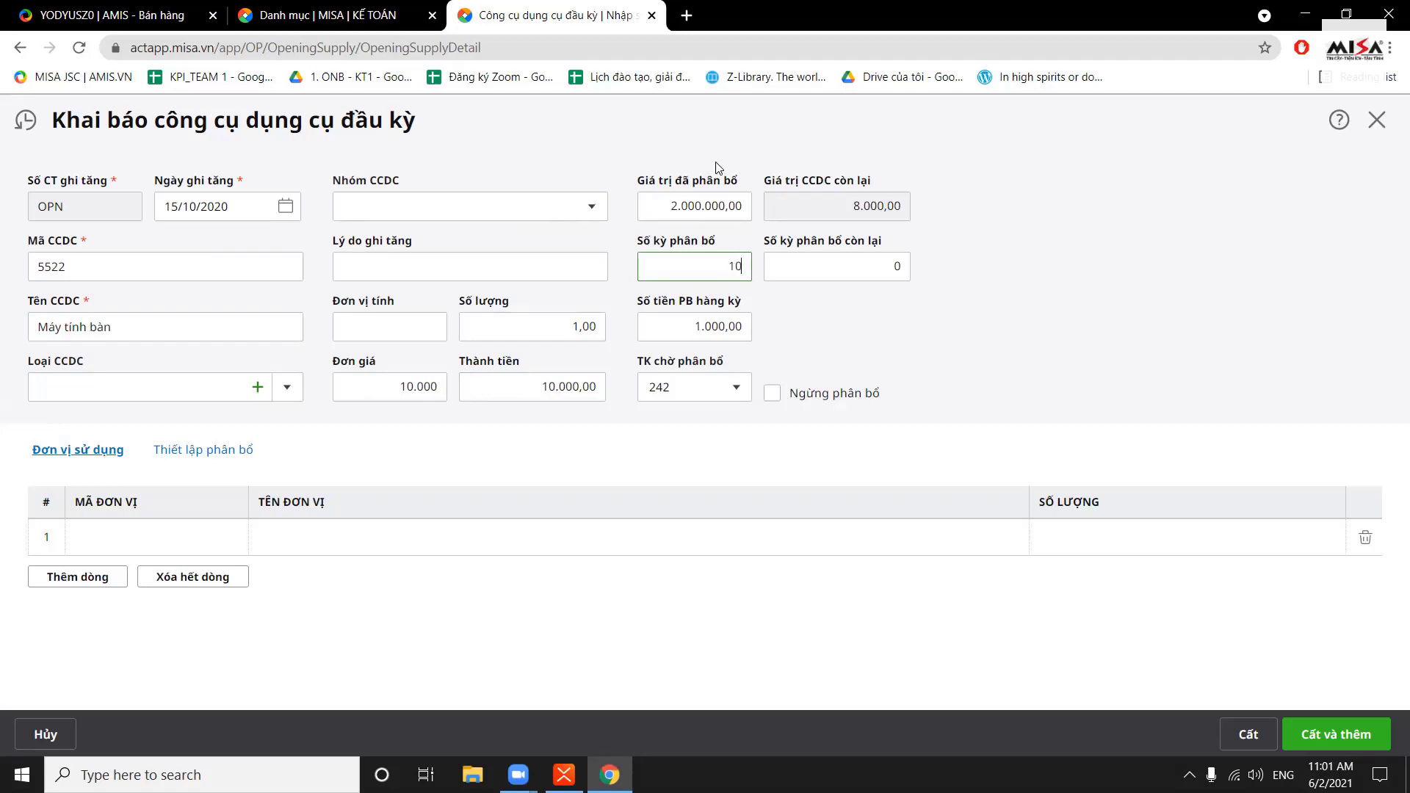
pyautogui.click(882, 267)
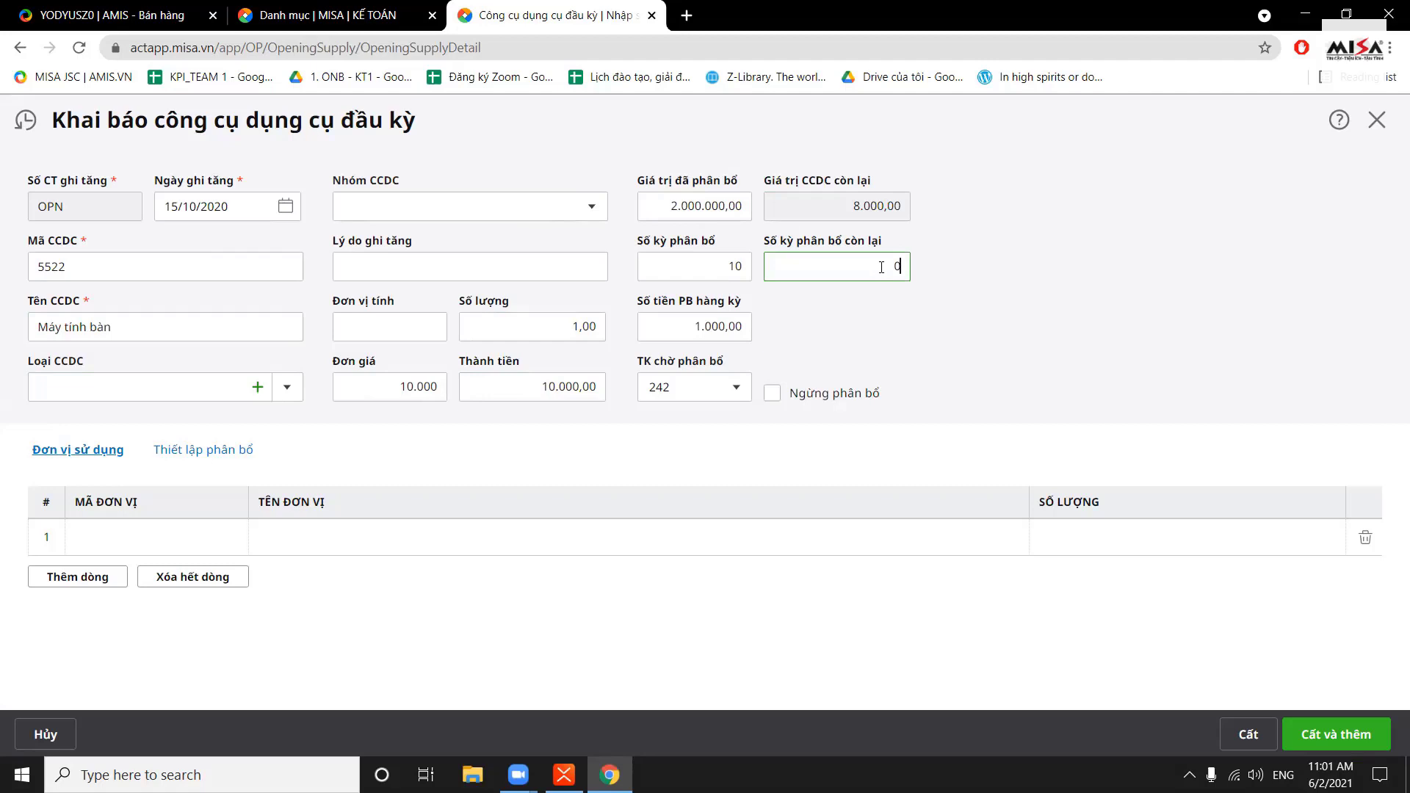
pyautogui.write('6')
pyautogui.press('BackSpace')
pyautogui.write('6')
pyautogui.click(941, 328)
pyautogui.click(911, 327)
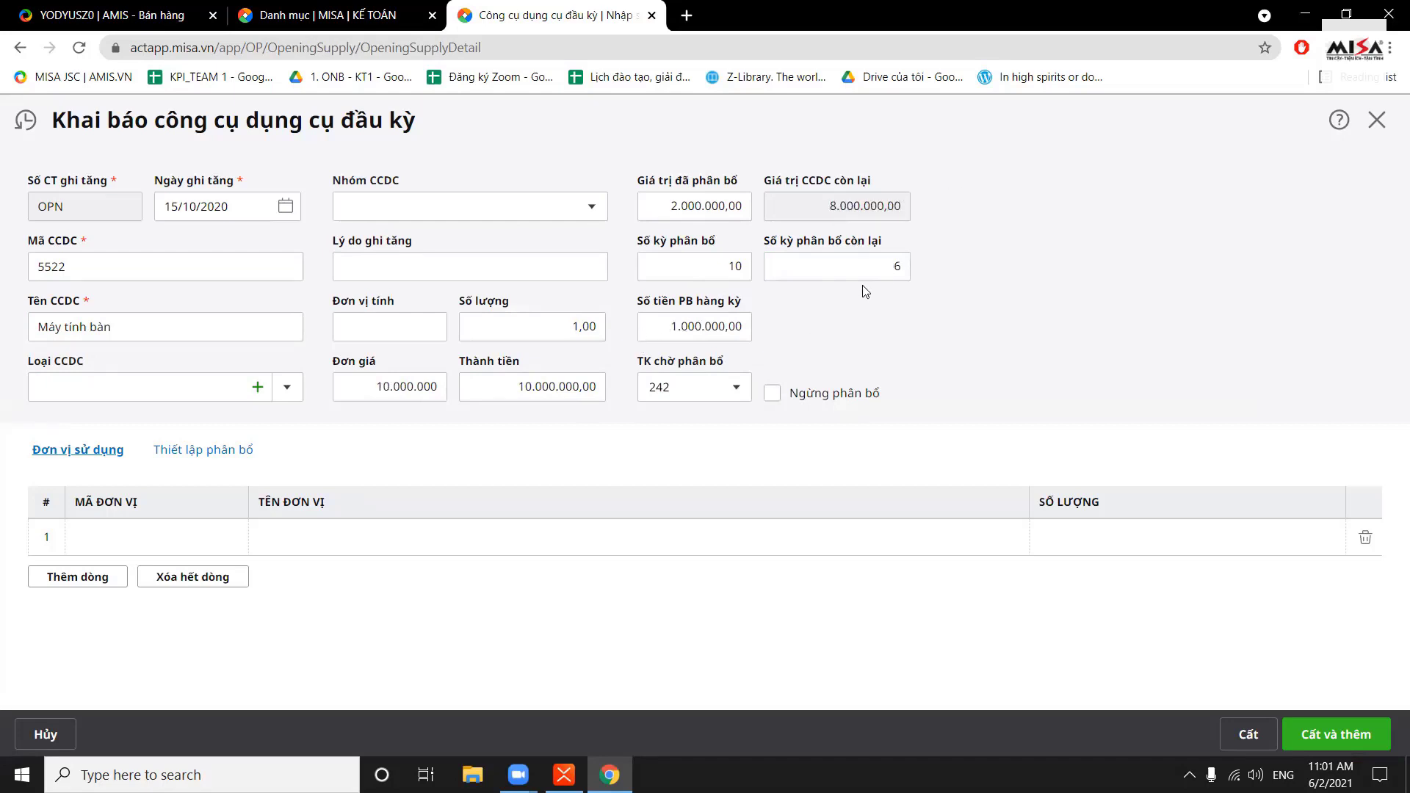
pyautogui.click(894, 266)
pyautogui.write('000')
pyautogui.press('BackSpace')
pyautogui.press('BackSpace')
pyautogui.press('BackSpace')
pyautogui.write('8.000')
pyautogui.press('BackSpace')
pyautogui.press('BackSpace')
pyautogui.press('BackSpace')
pyautogui.press('BackSpace')
pyautogui.press('BackSpace')
pyautogui.write('8')
pyautogui.click(837, 341)
# Assign the tool to unit PKT1 Phòng kế toán and view its 100% allocation to account 6423
pyautogui.click(221, 540)
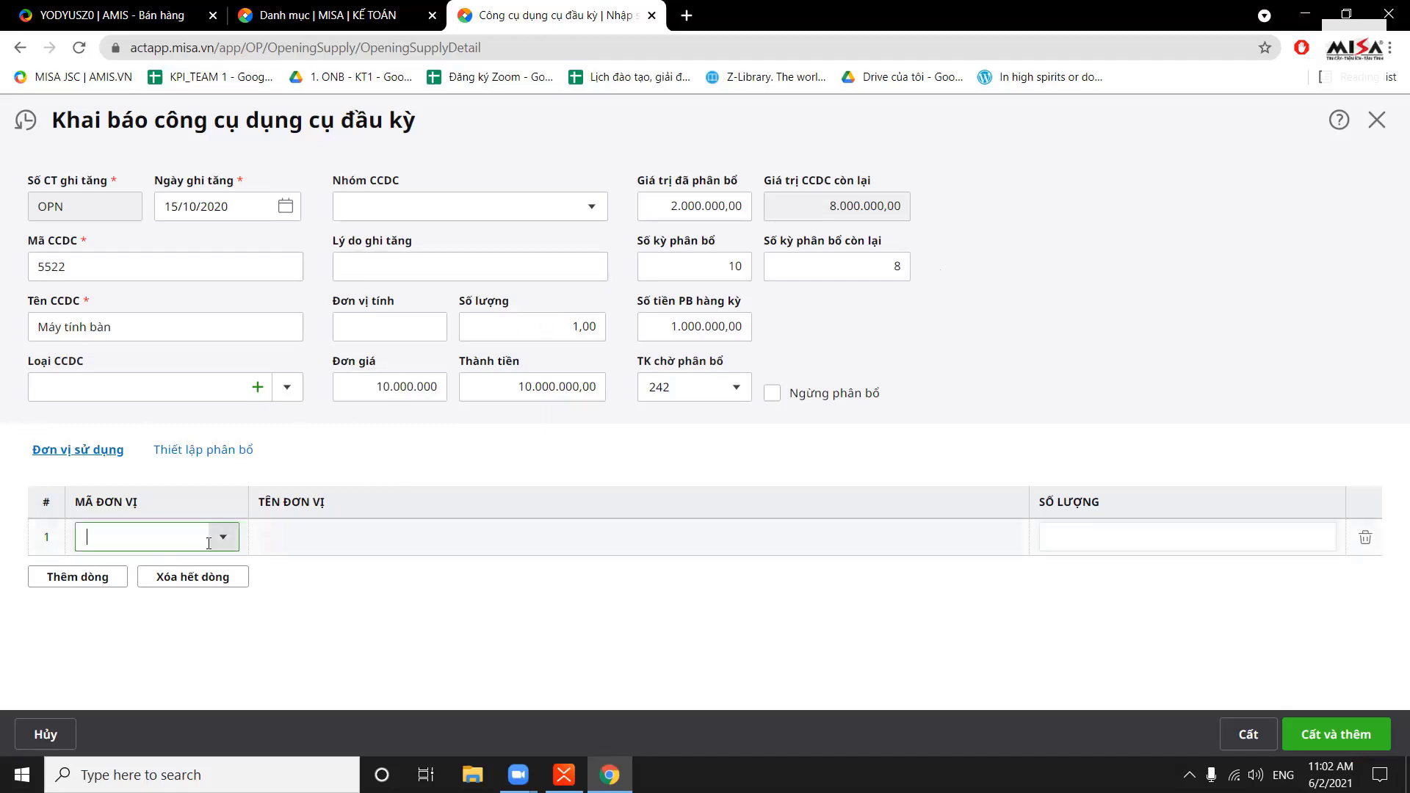
pyautogui.click(224, 538)
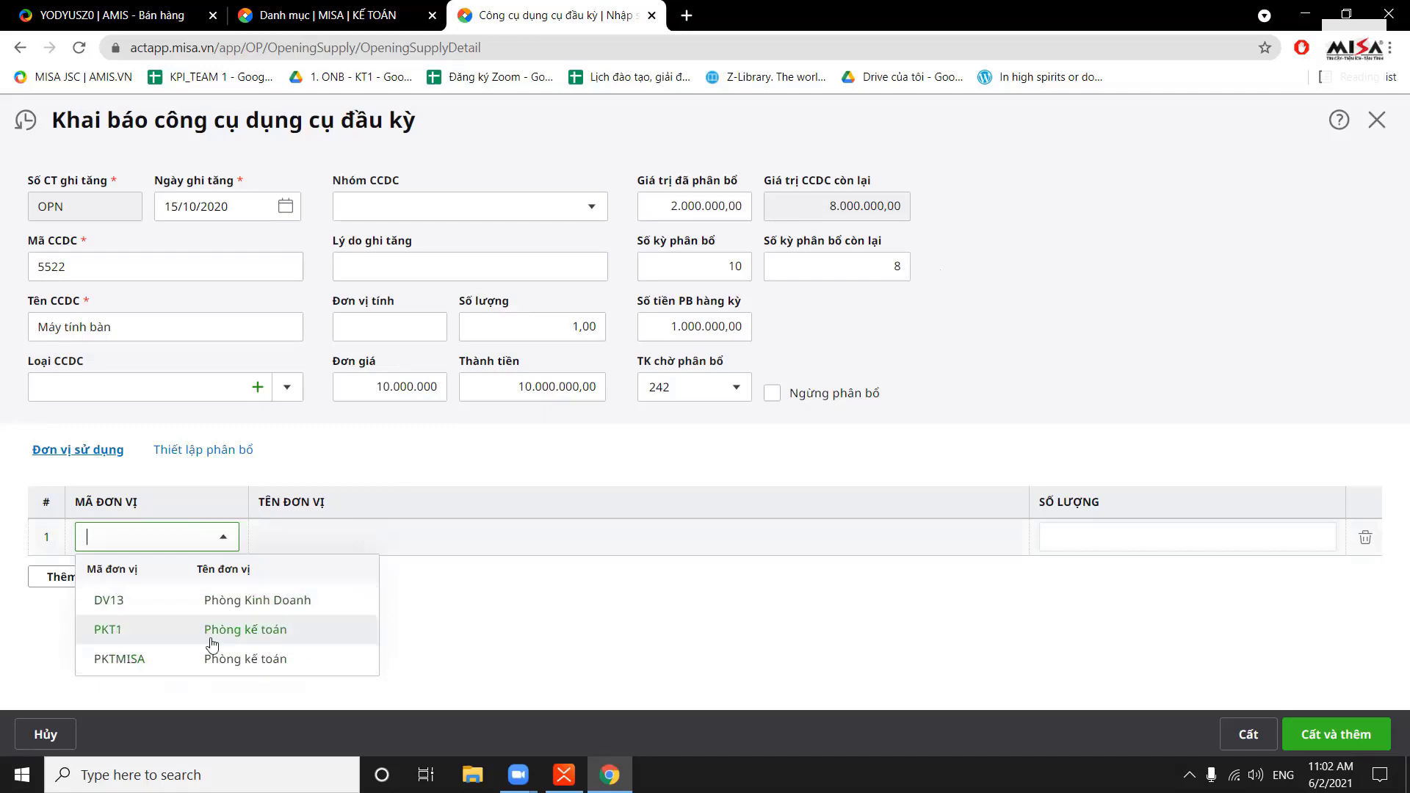
pyautogui.click(239, 638)
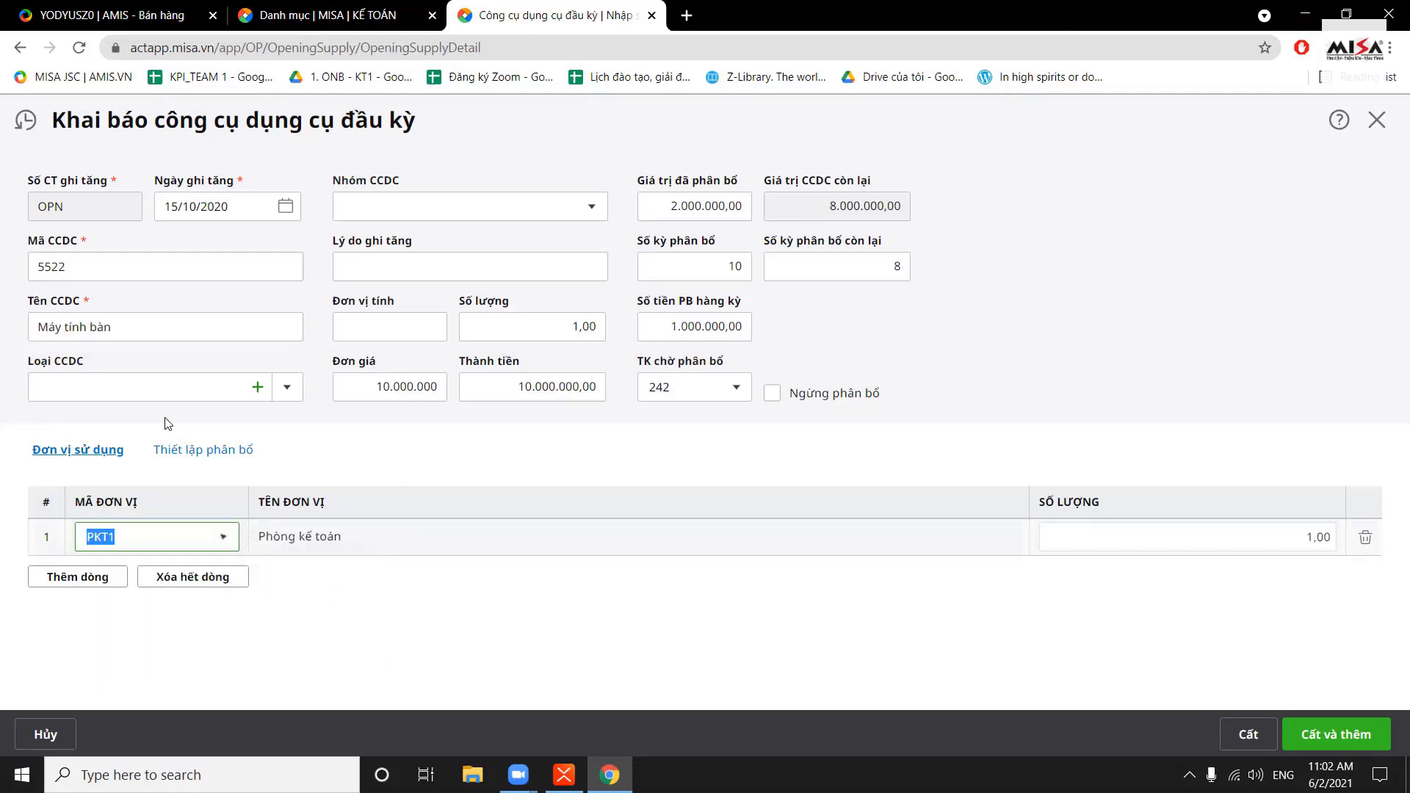
pyautogui.click(200, 454)
pyautogui.click(78, 460)
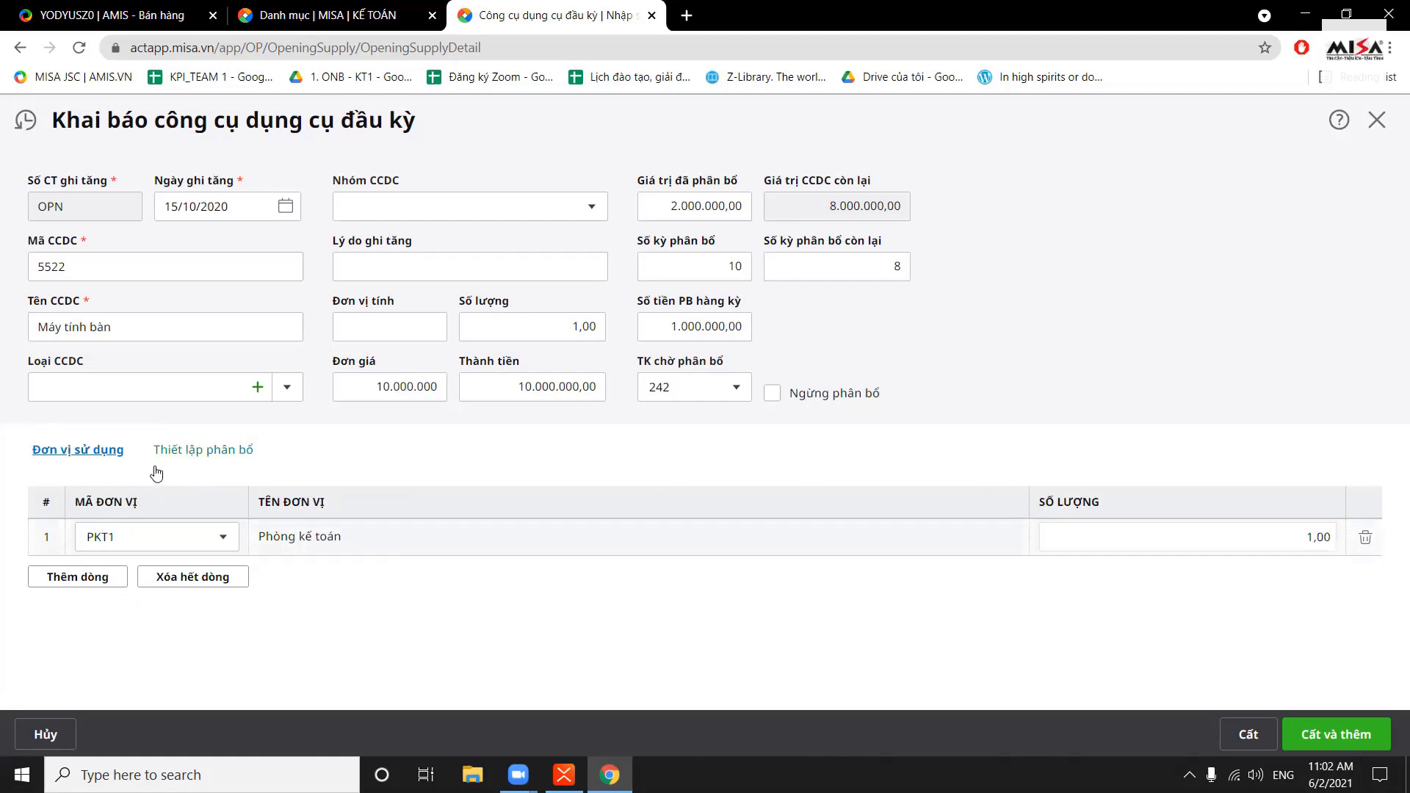
pyautogui.click(187, 453)
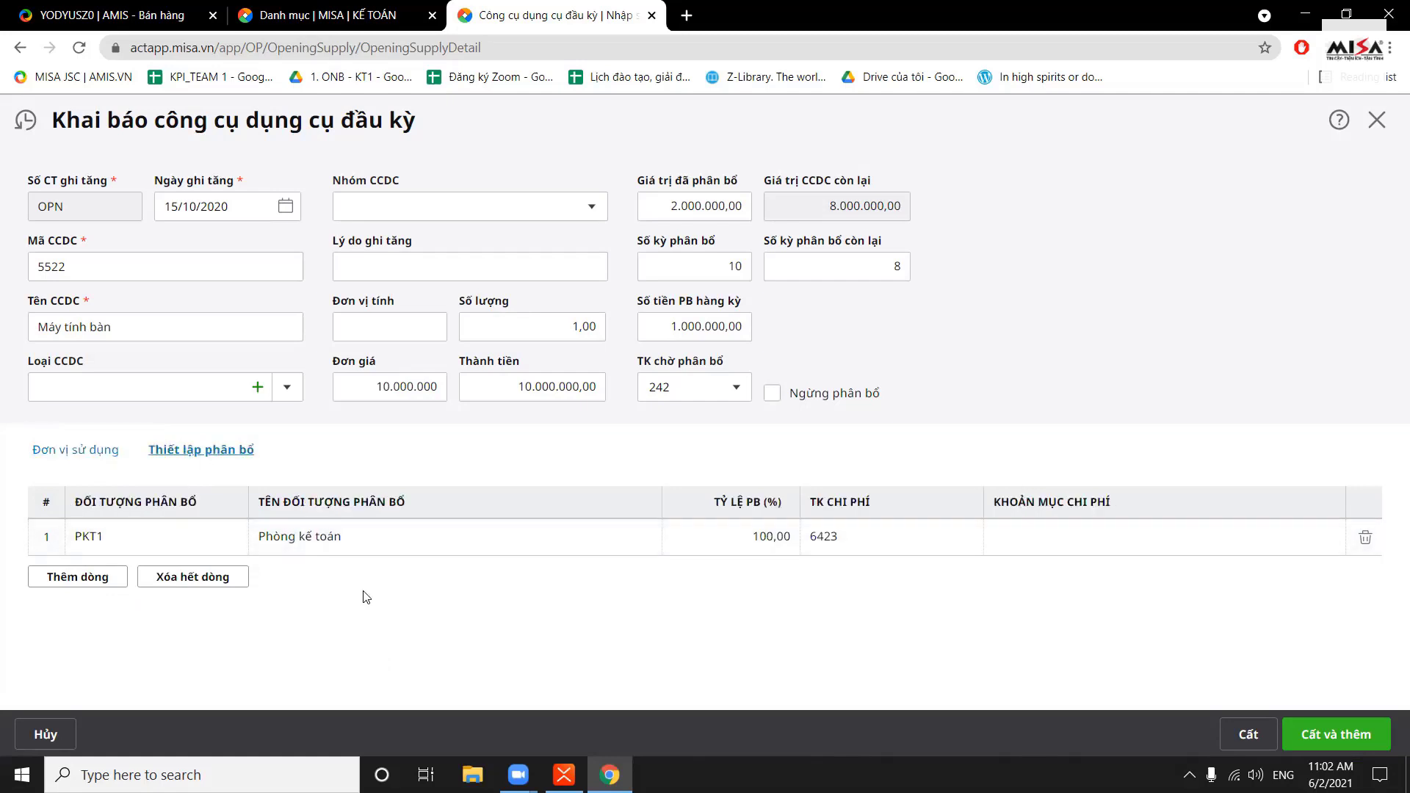
# Change PKT1's expense account in the allocation setup to 6273
pyautogui.click(110, 456)
pyautogui.click(188, 456)
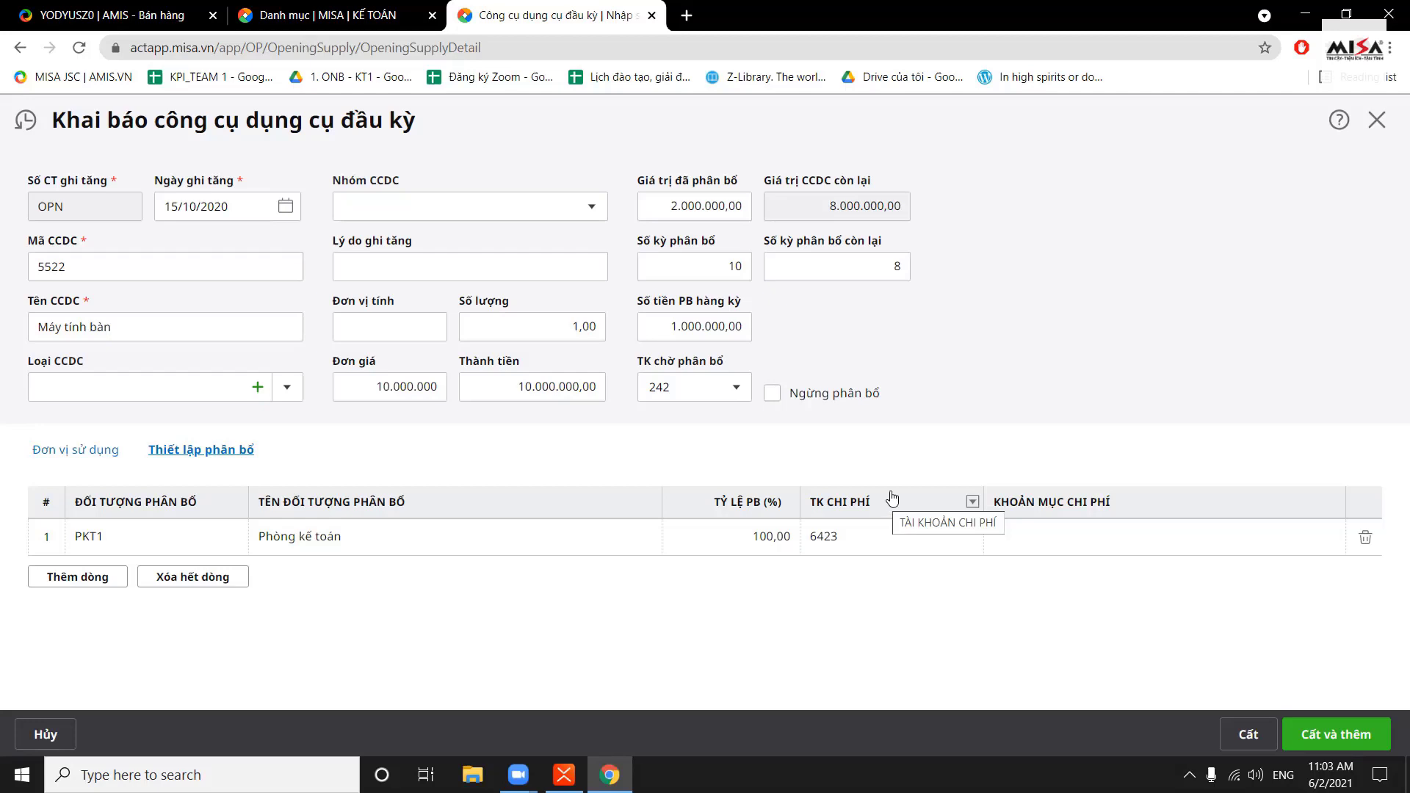
pyautogui.click(867, 547)
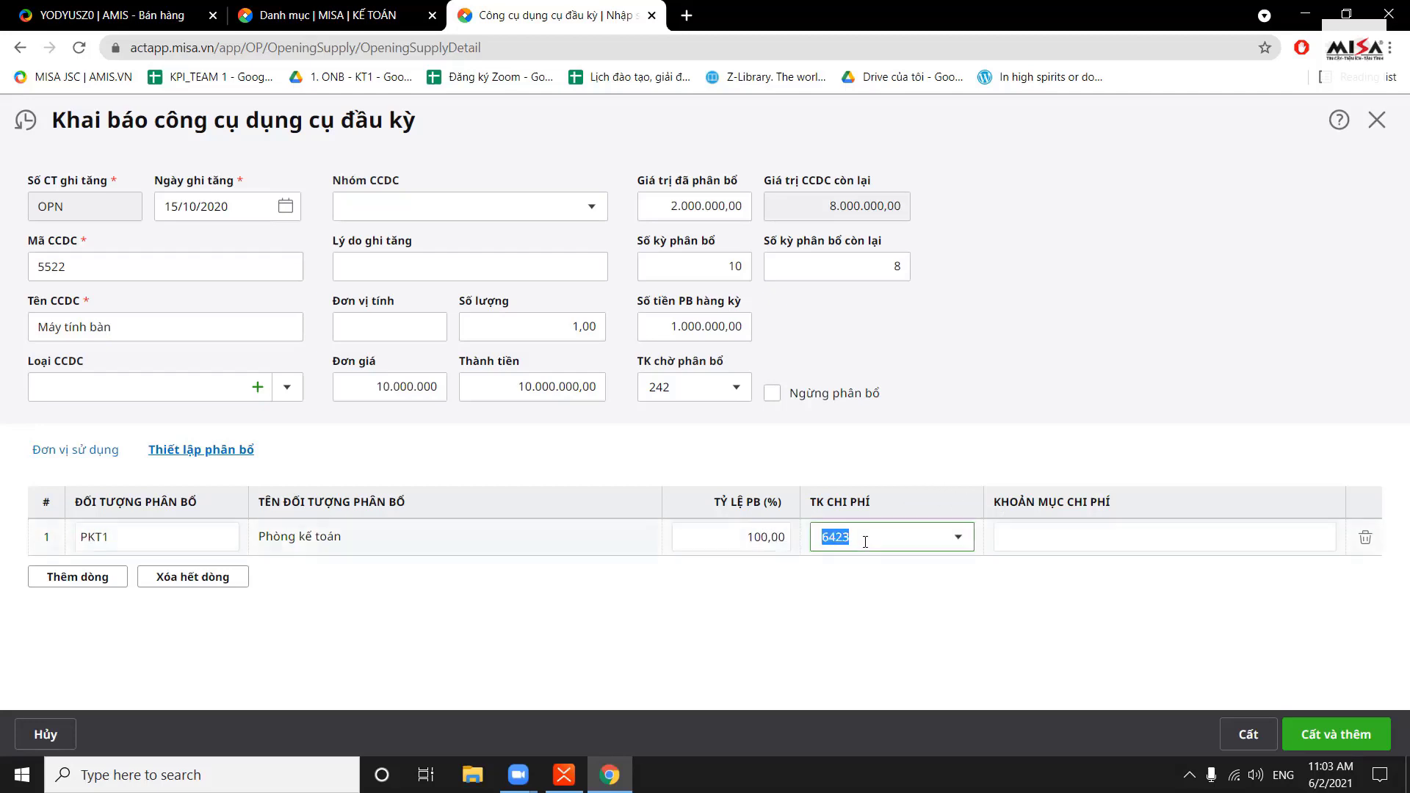
pyautogui.write('627')
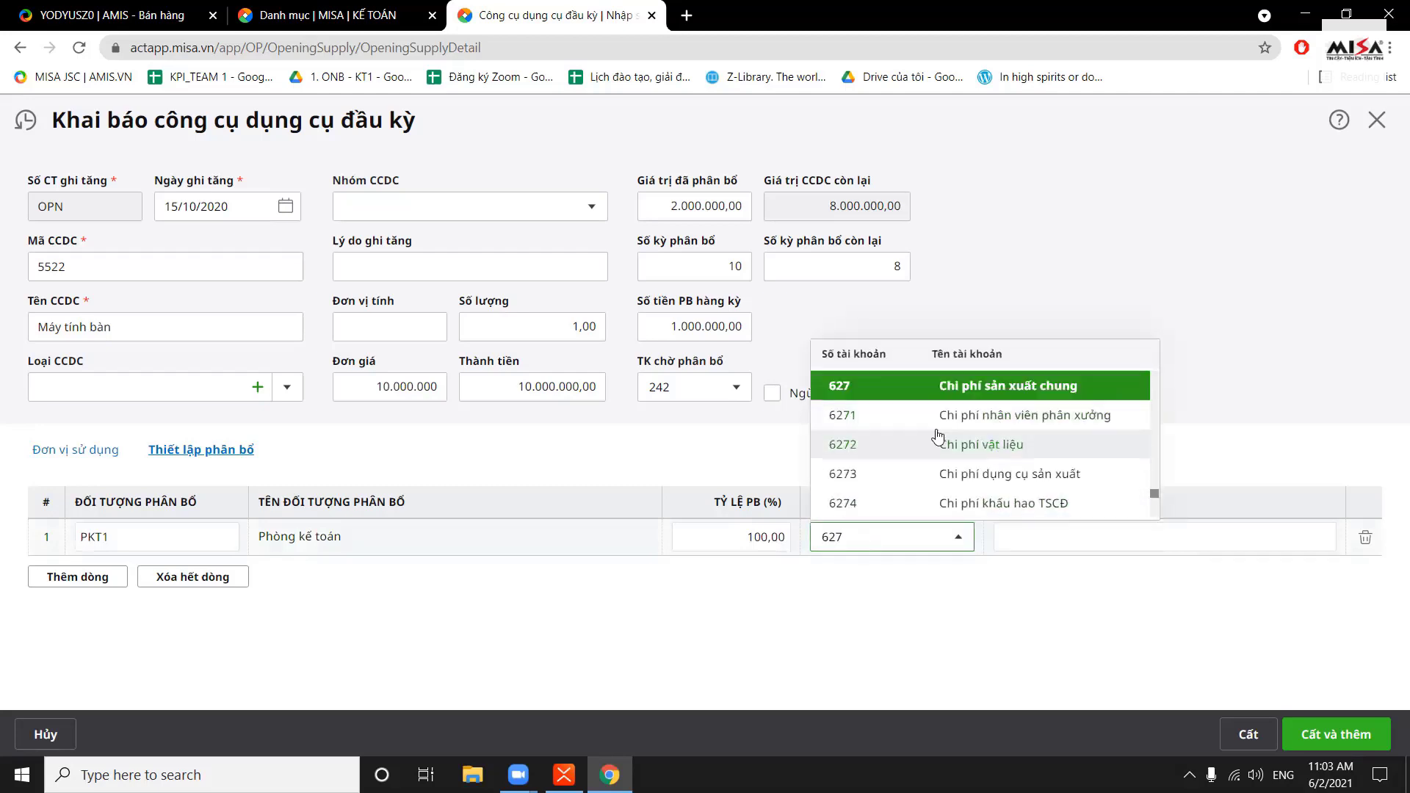
pyautogui.click(979, 485)
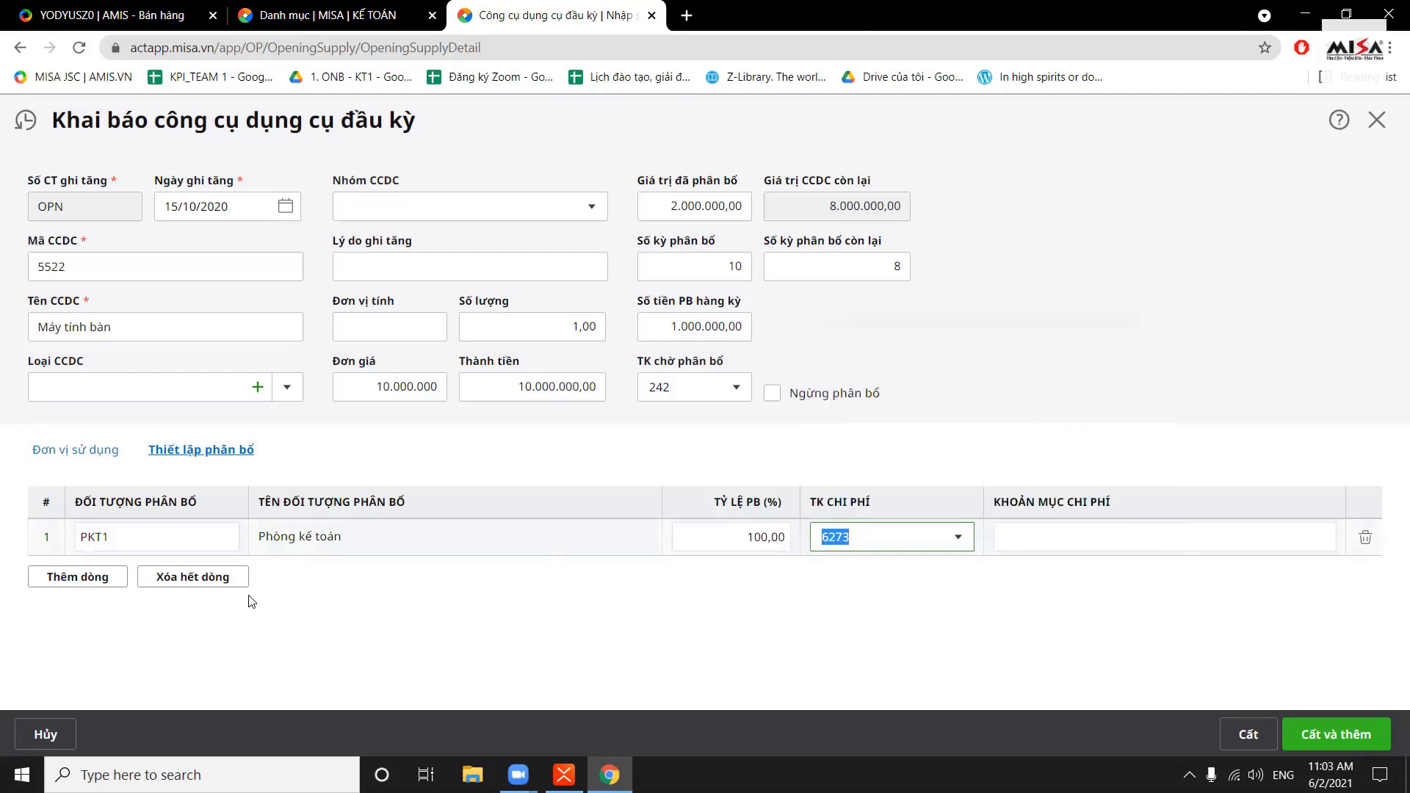
# Browse the allocation object list for PKT1, then save the opening tool record
pyautogui.click(220, 540)
pyautogui.click(225, 541)
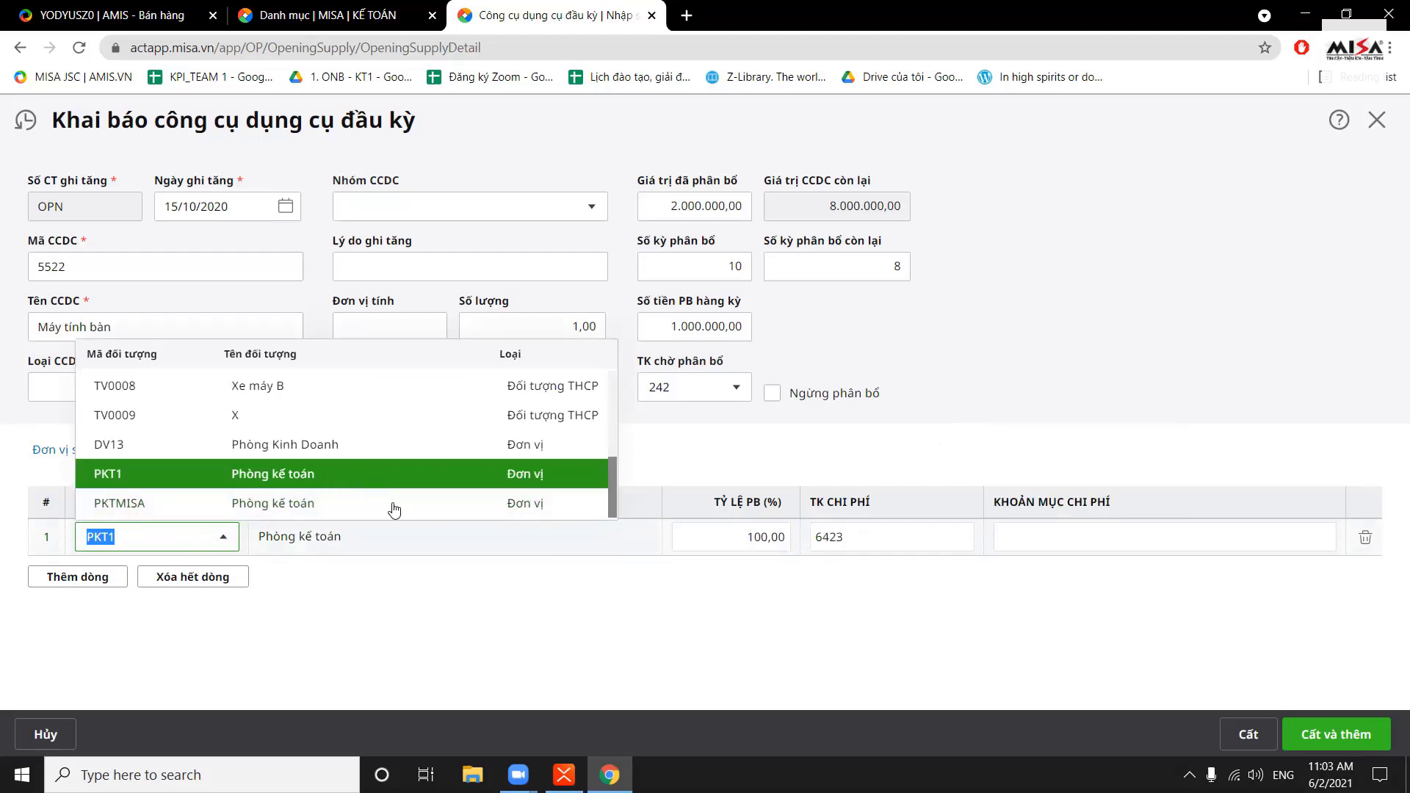
pyautogui.scroll(5, 401, 488)
pyautogui.scroll(1, 403, 486)
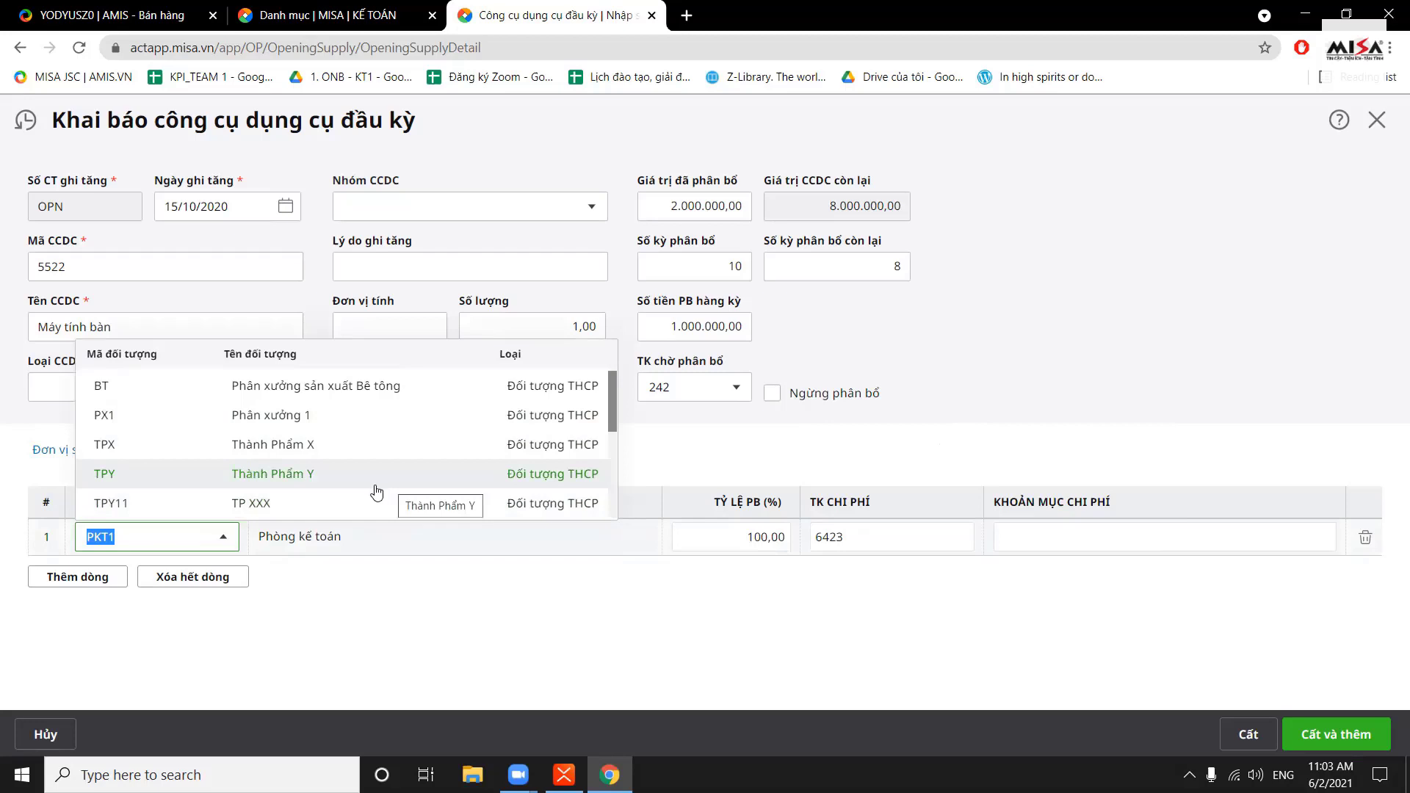
pyautogui.scroll(-3, 376, 489)
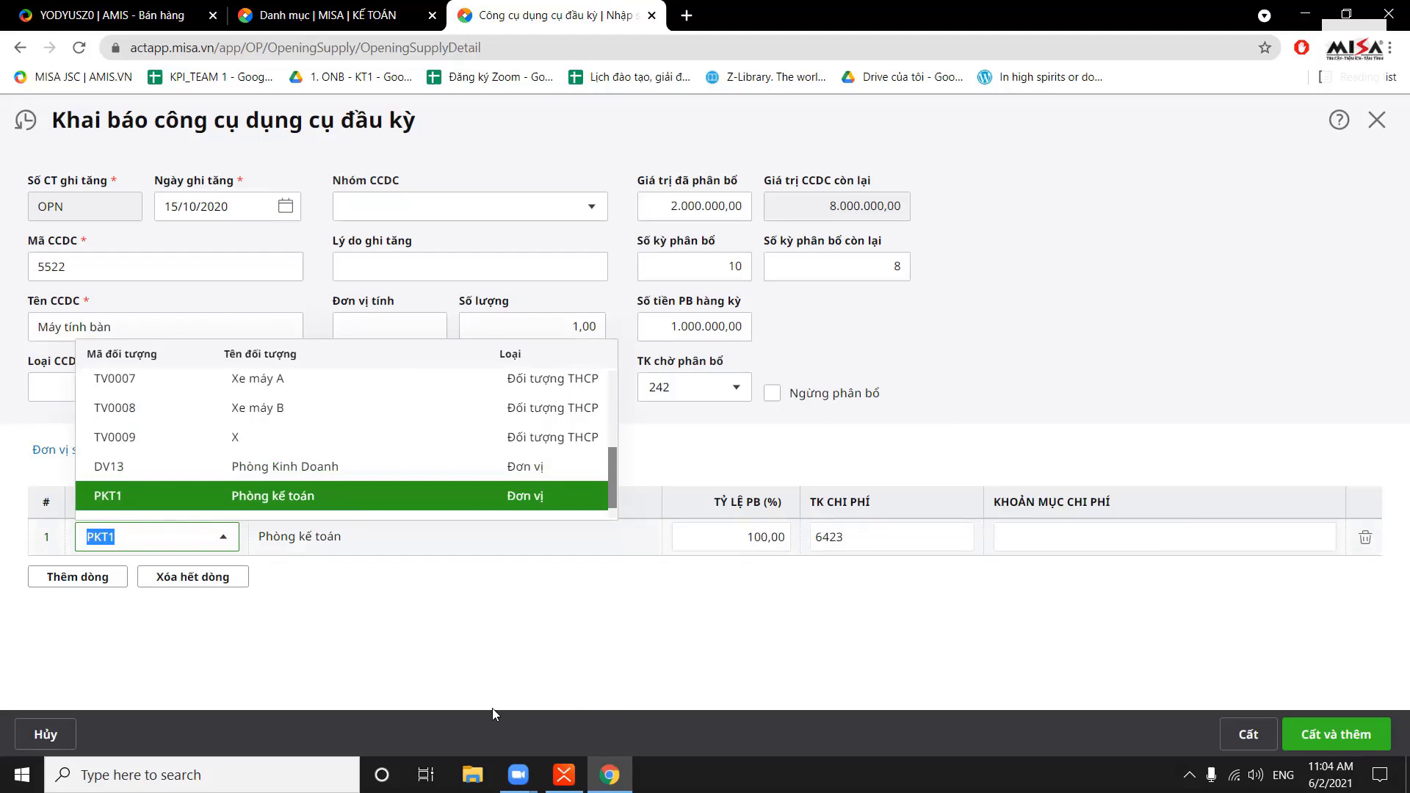
pyautogui.click(548, 724)
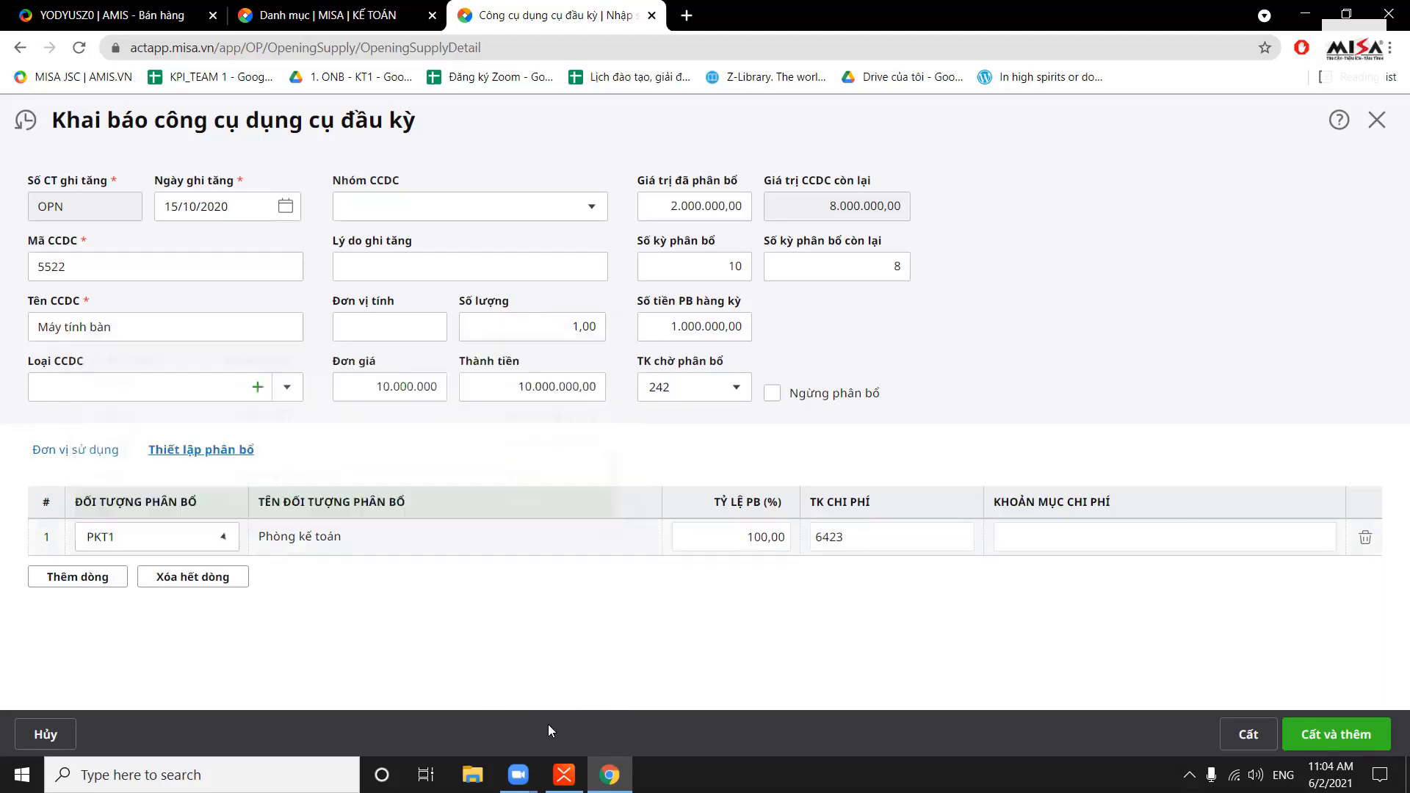
pyautogui.click(1247, 731)
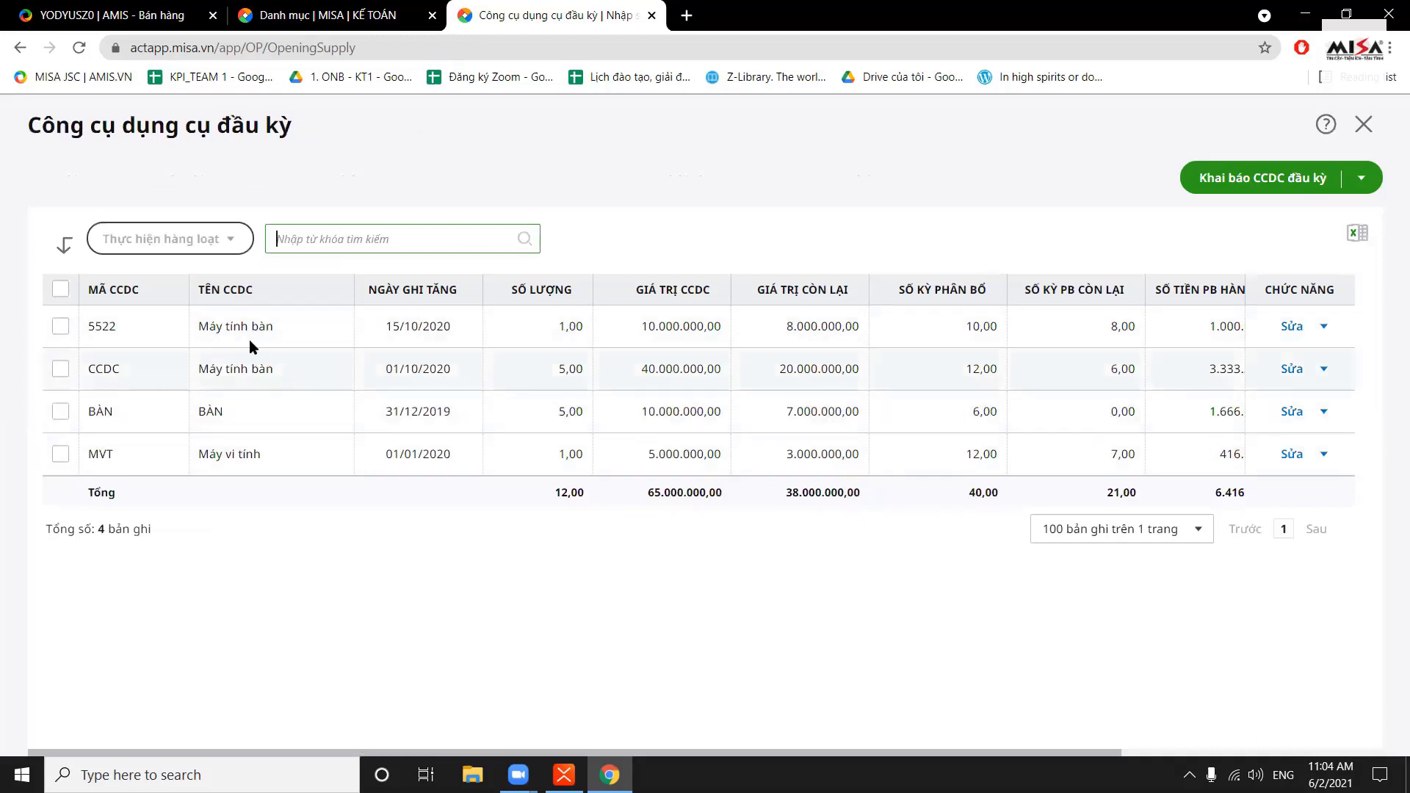
# Review the new 5522 record, then switch from the opening tools list to Tài sản cố định đầu kỳ
pyautogui.moveTo(252, 328); pyautogui.dragTo(1329, 356)
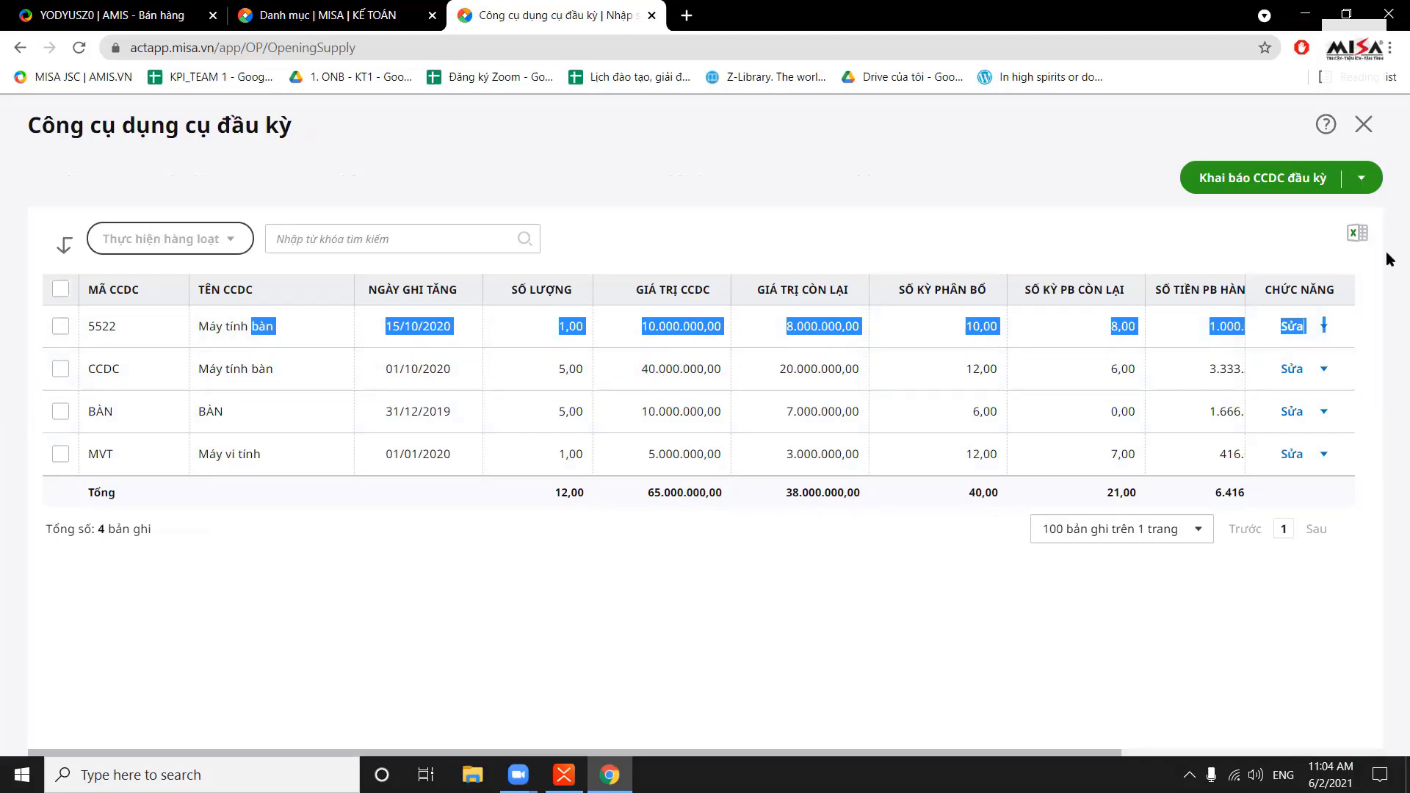
pyautogui.click(1363, 124)
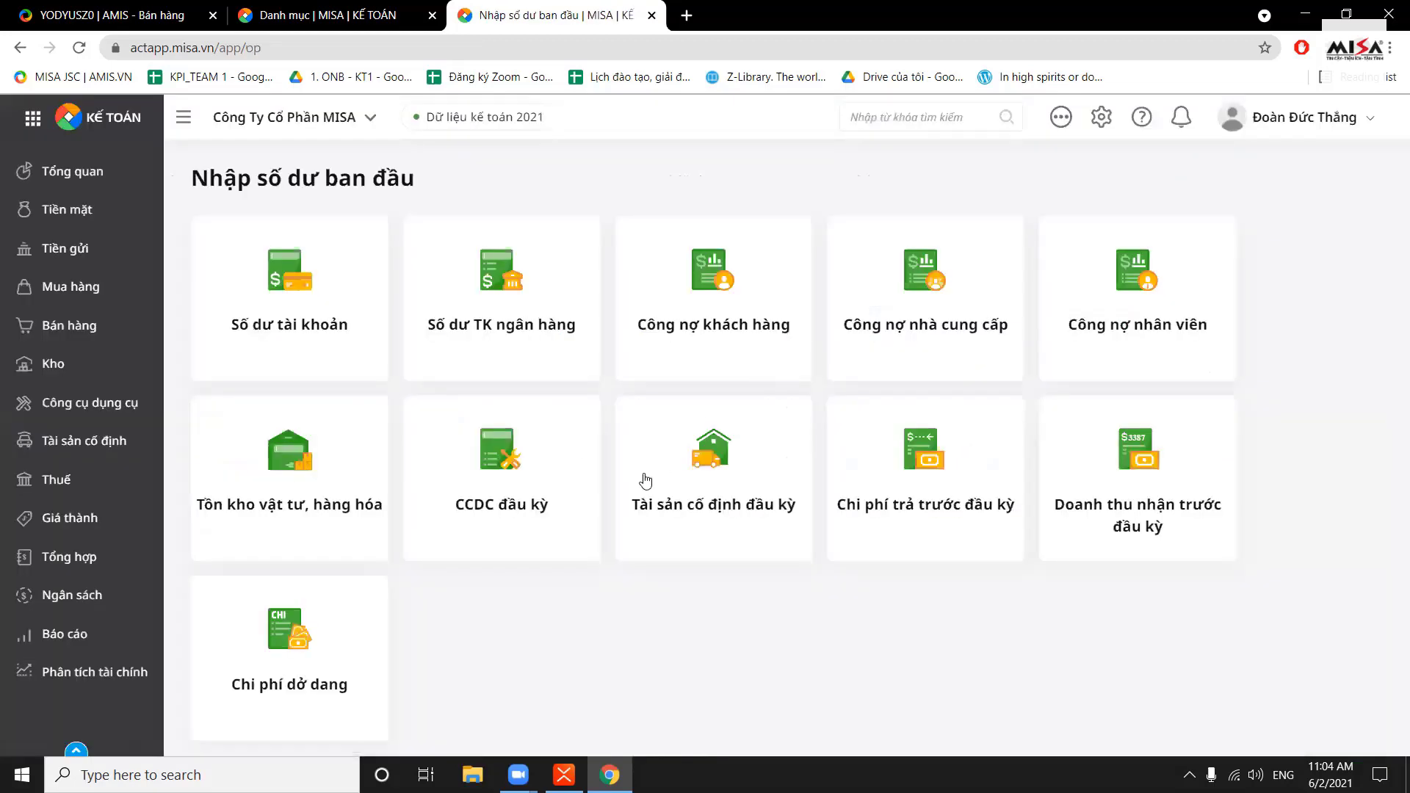
pyautogui.click(679, 484)
pyautogui.click(1218, 193)
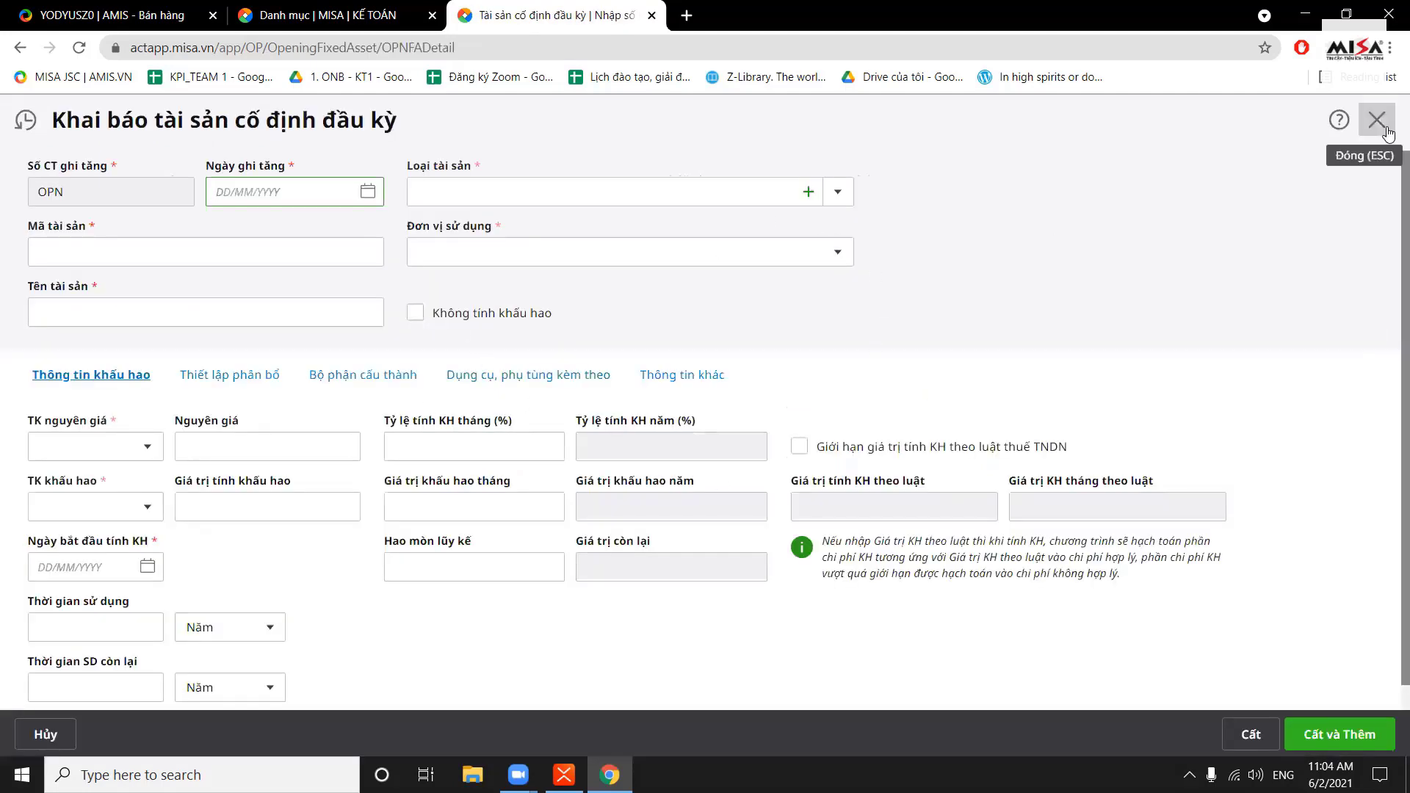
pyautogui.moveTo(1387, 133); pyautogui.dragTo(1332, 245)
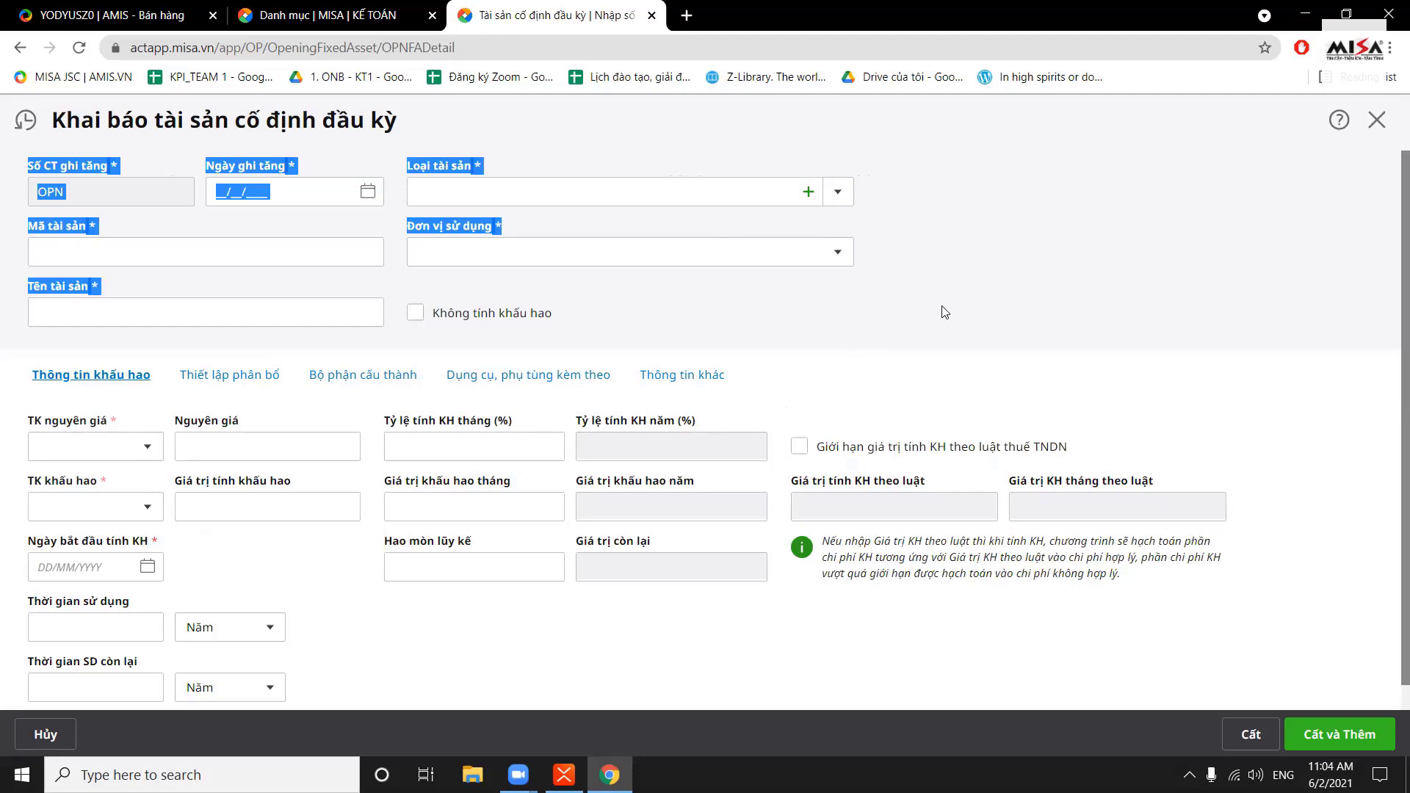
pyautogui.click(1008, 376)
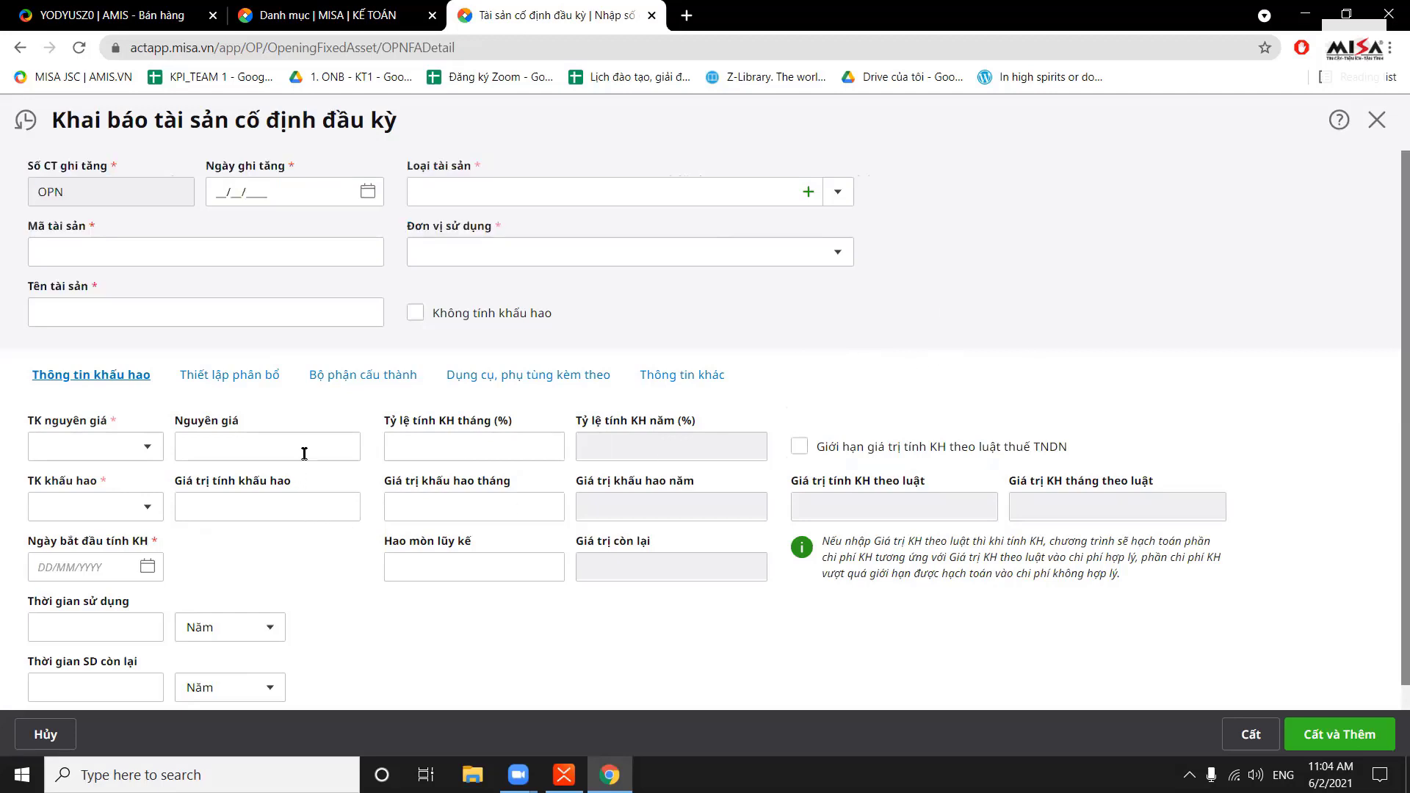
pyautogui.click(313, 508)
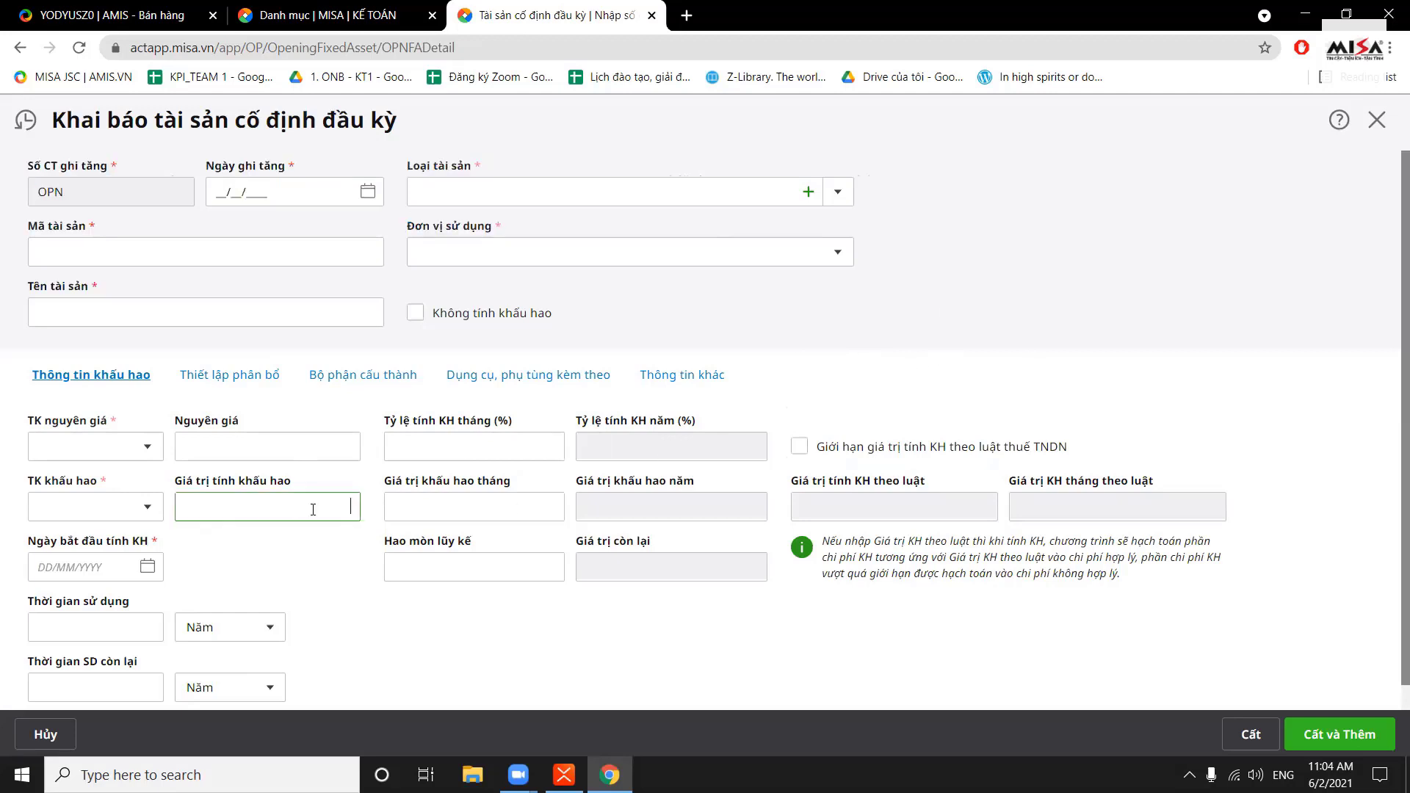
pyautogui.click(514, 441)
pyautogui.click(514, 507)
pyautogui.click(511, 564)
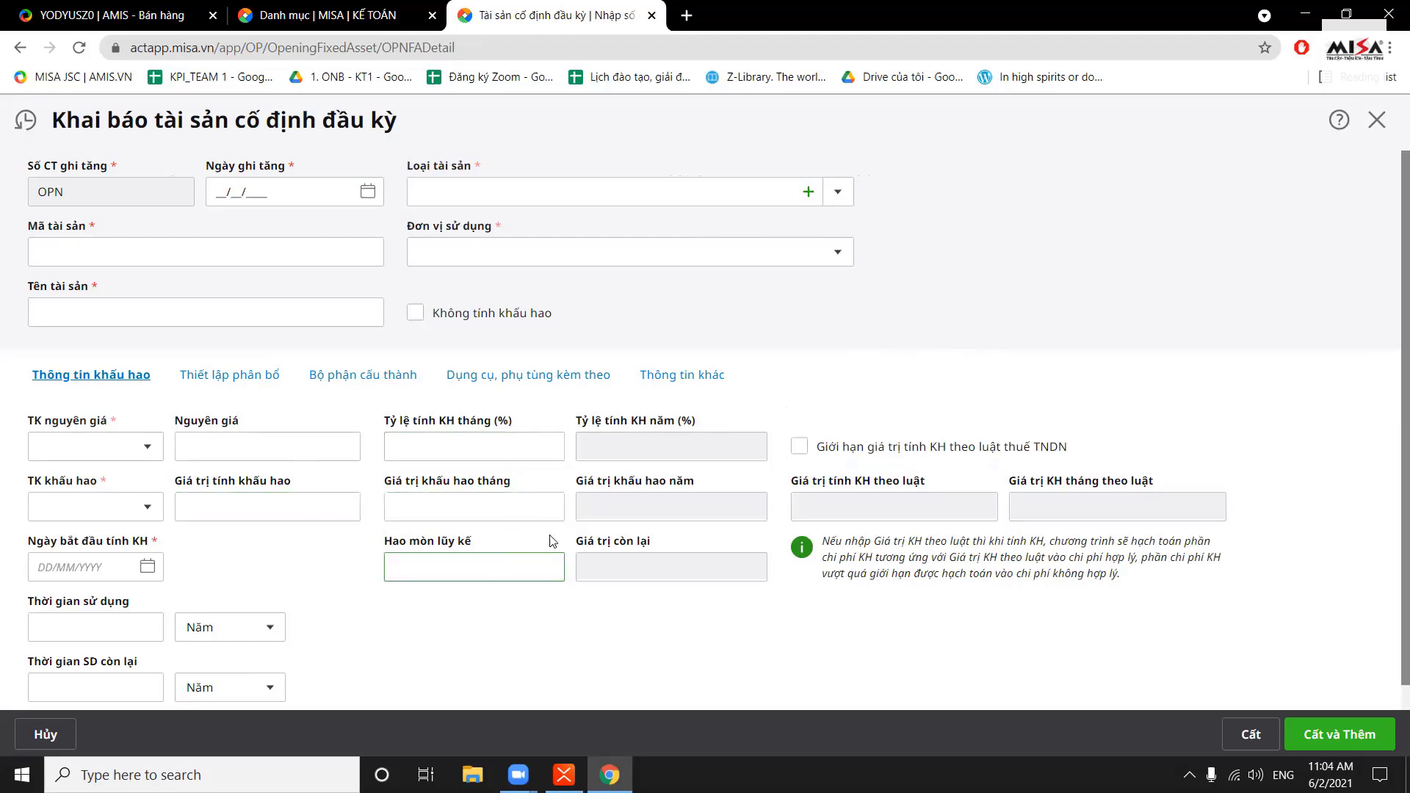
pyautogui.click(735, 570)
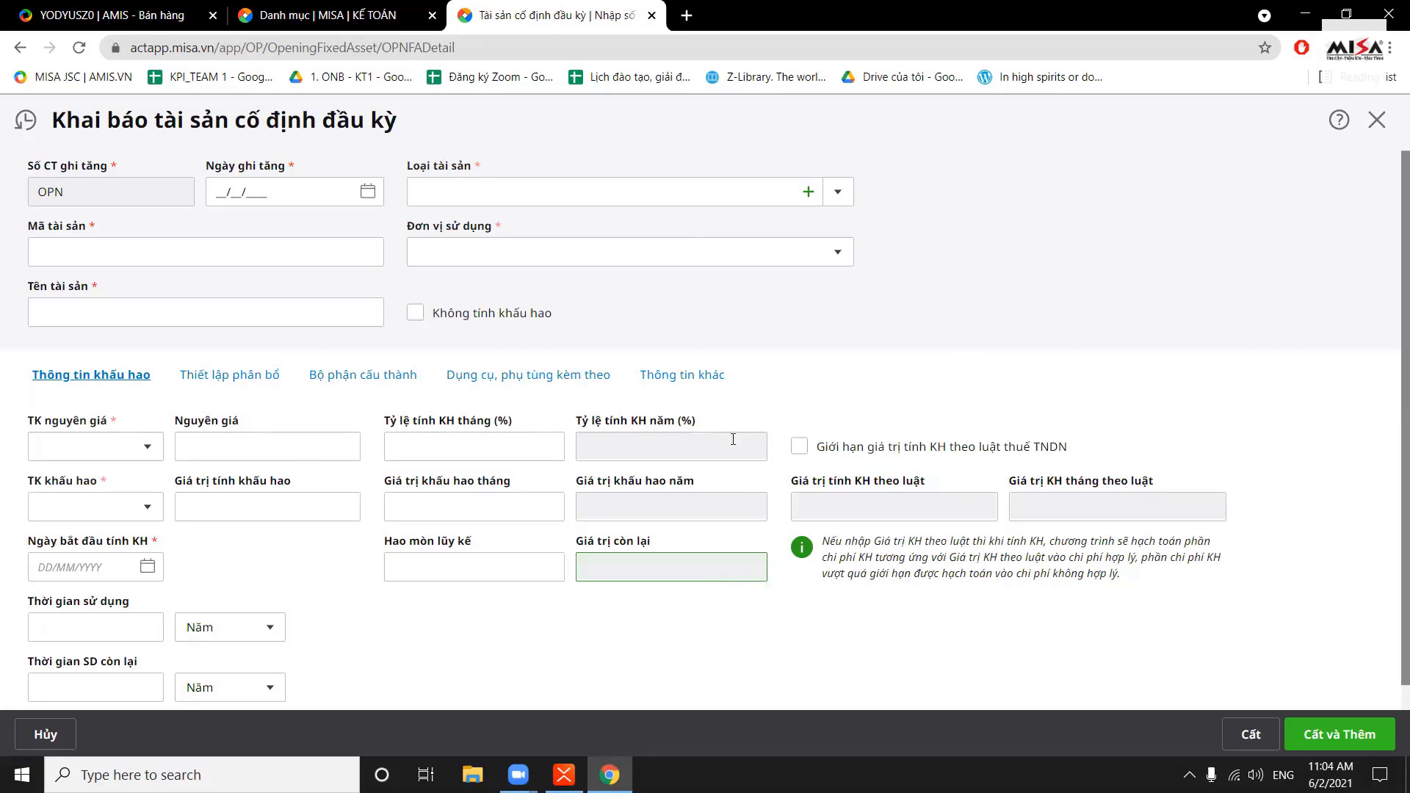
pyautogui.scroll(-1, 325, 412)
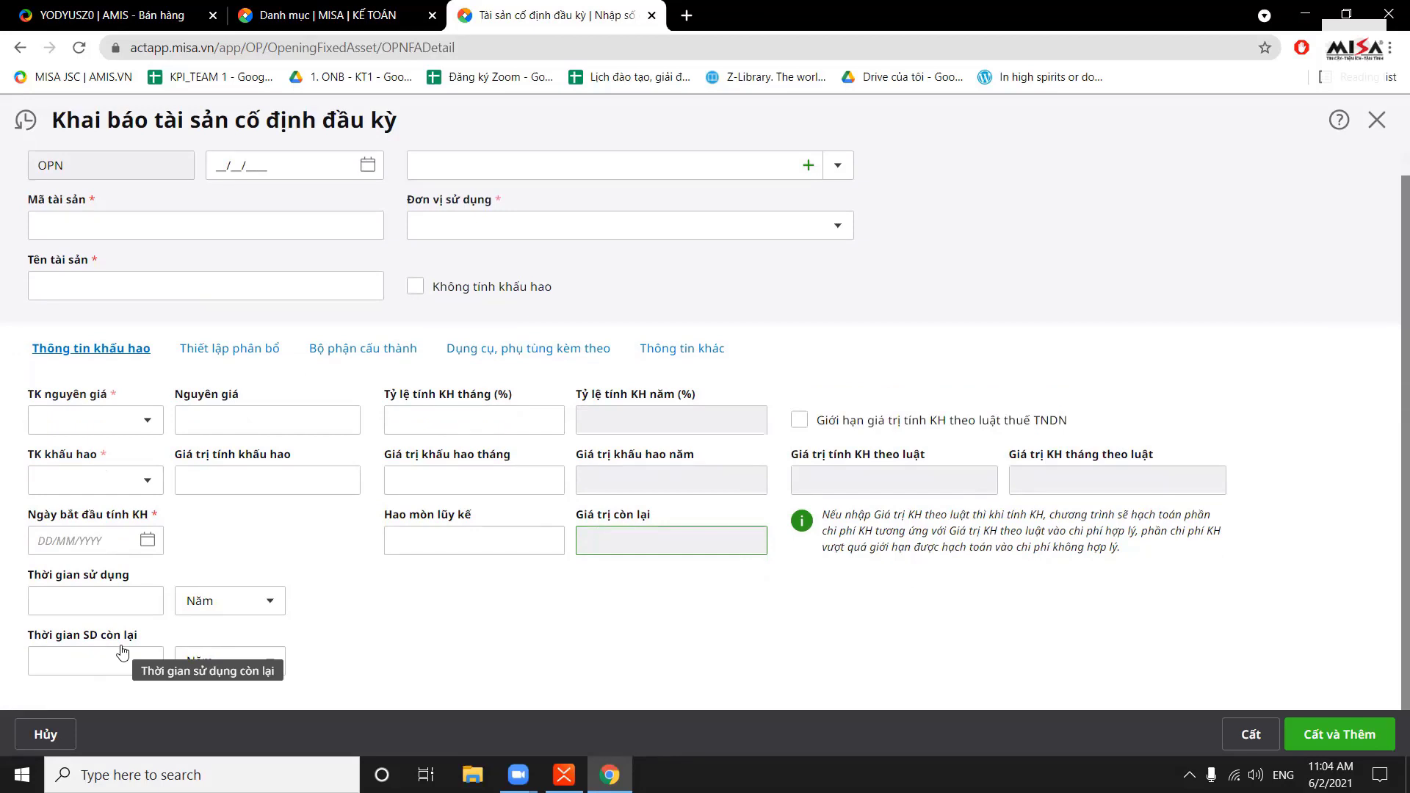
pyautogui.click(247, 351)
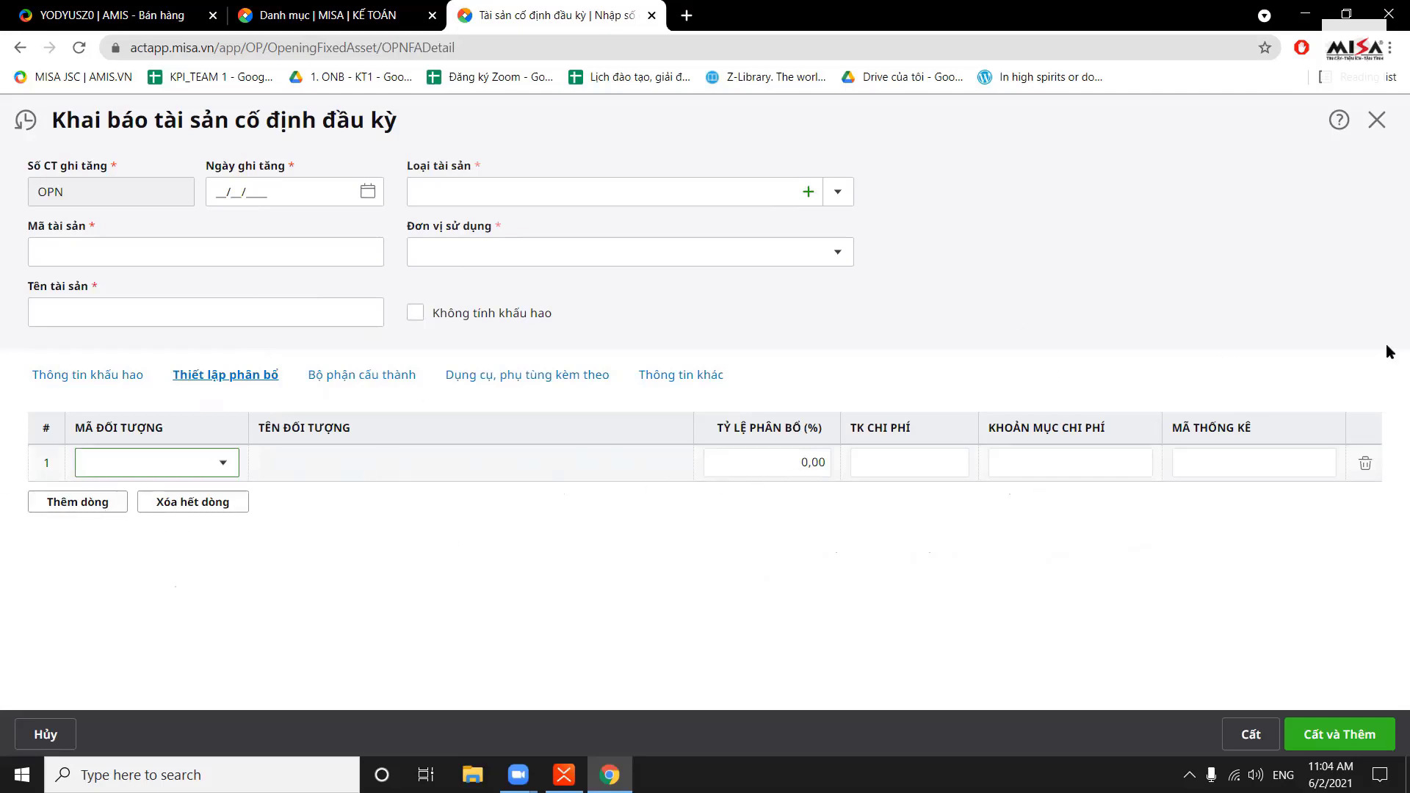
pyautogui.click(1375, 120)
pyautogui.click(760, 467)
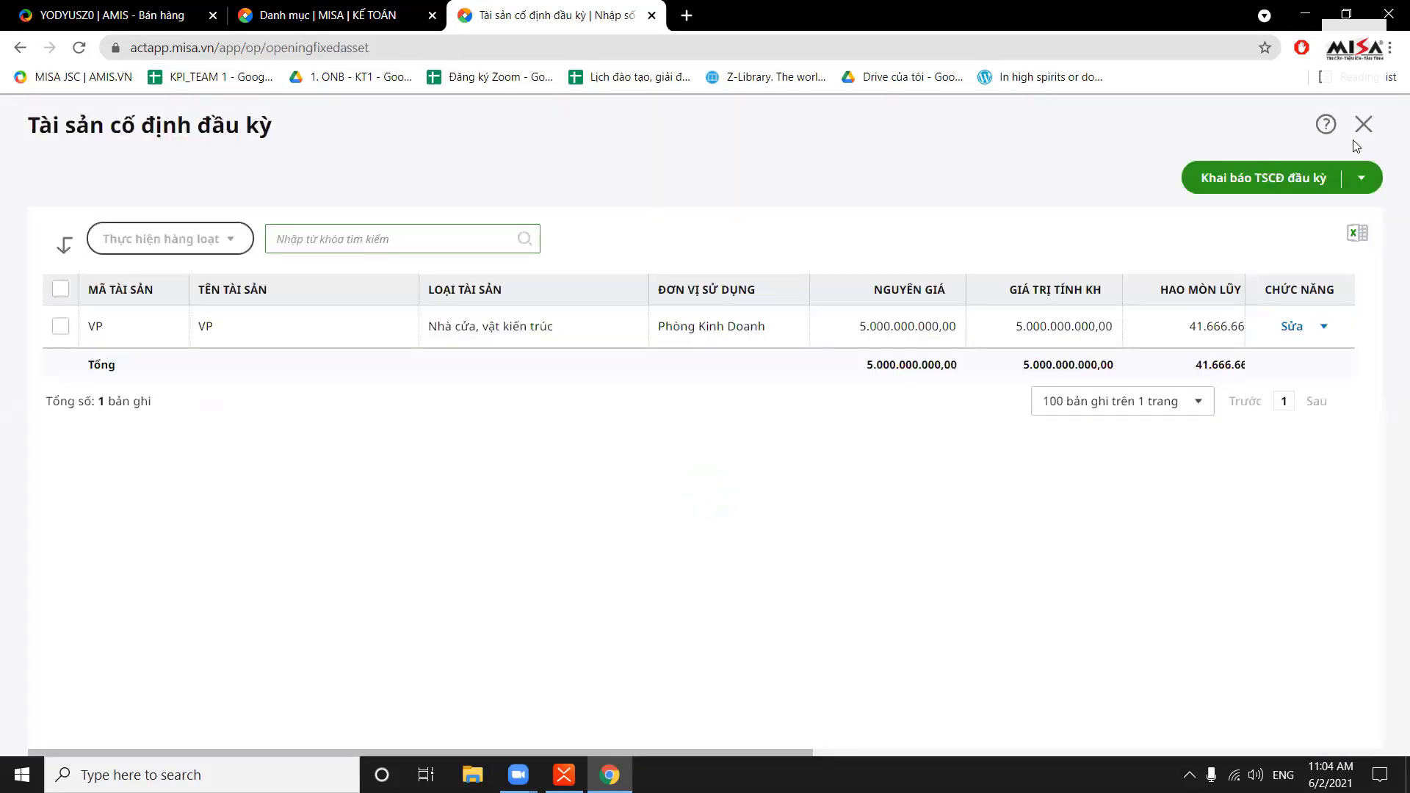
# Close the Tài sản cố định đầu kỳ list to return to Nhập số dư ban đầu
pyautogui.click(1364, 124)
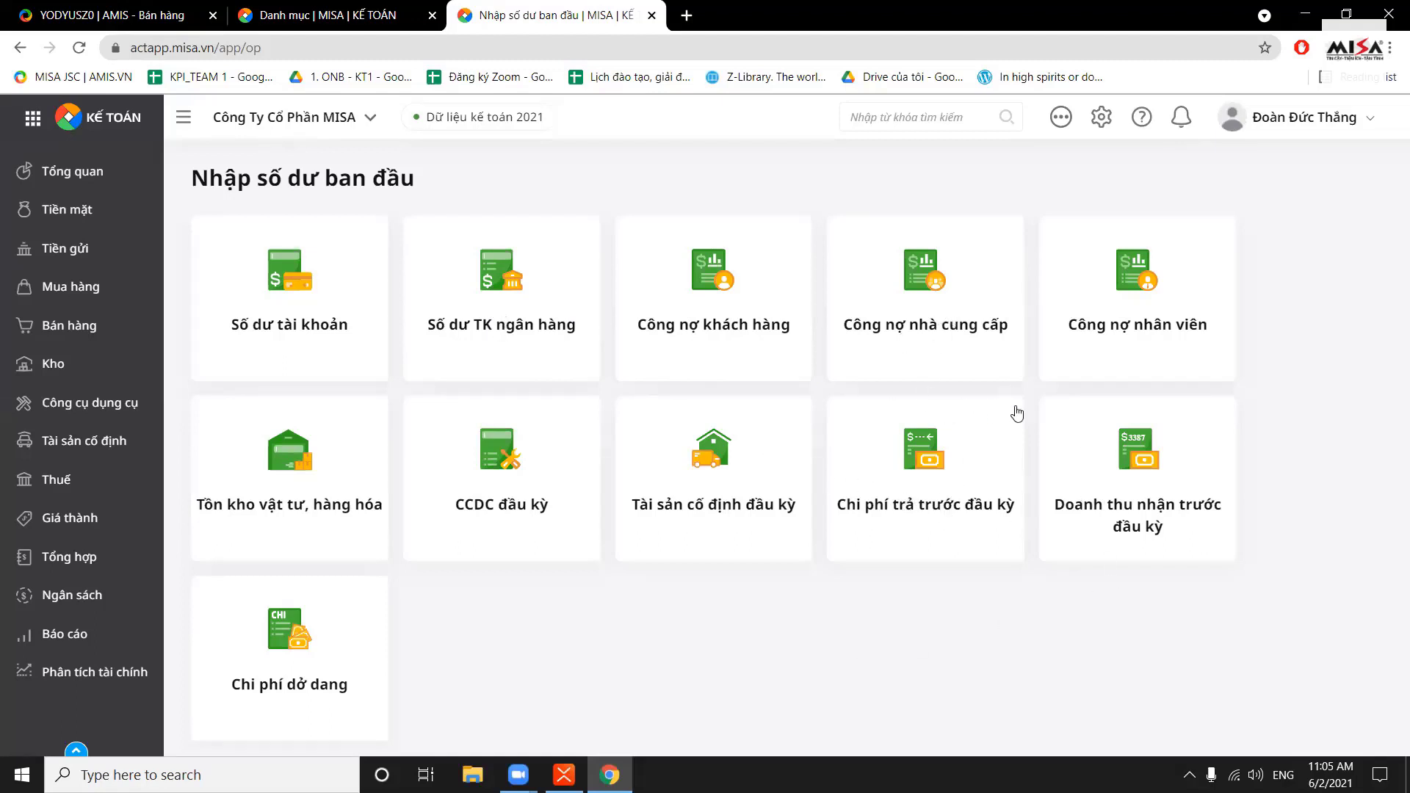
# Open the Số dư tài khoản table a few times to review debit and credit balances, then Alt+Tab to XMind
pyautogui.click(292, 333)
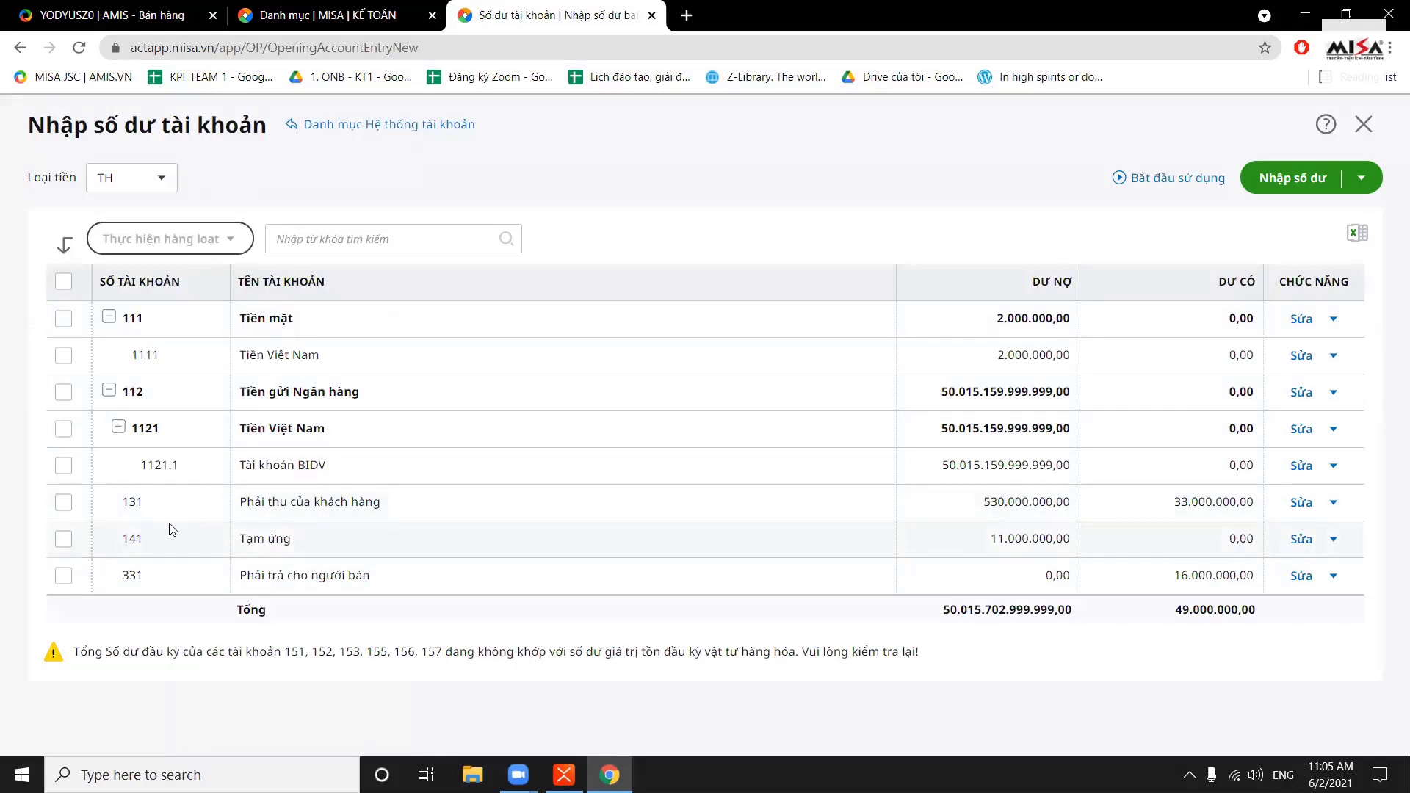
pyautogui.click(1364, 124)
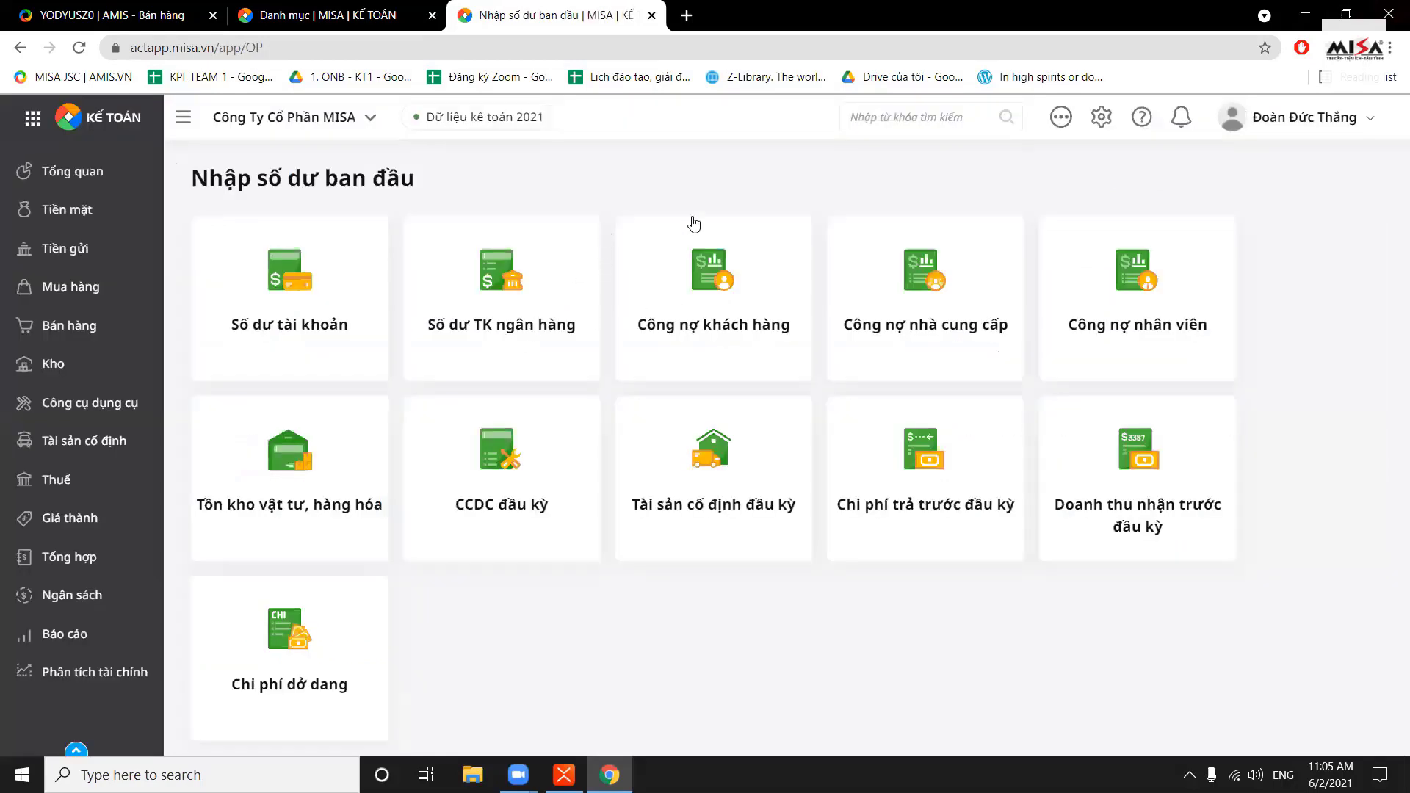
pyautogui.click(323, 303)
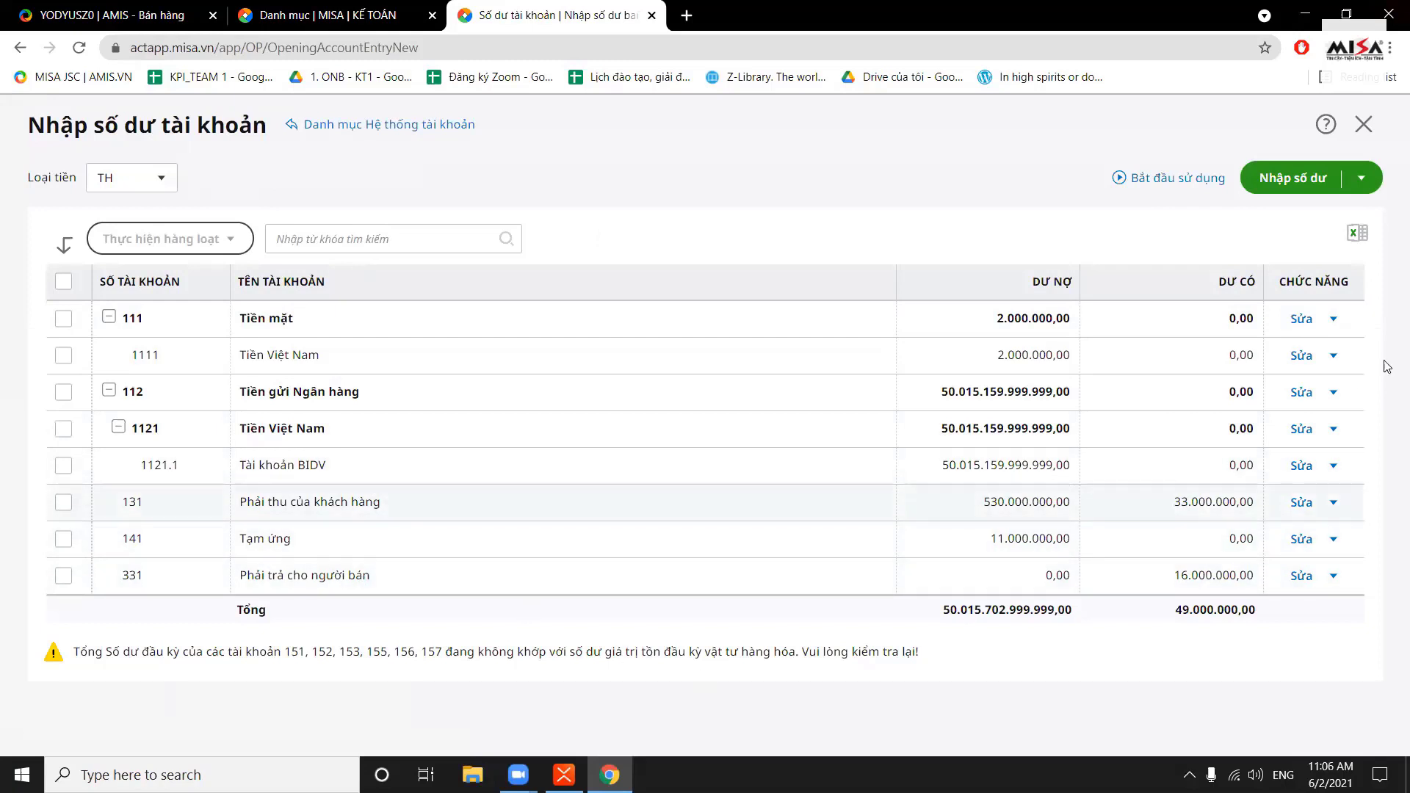
pyautogui.click(1378, 129)
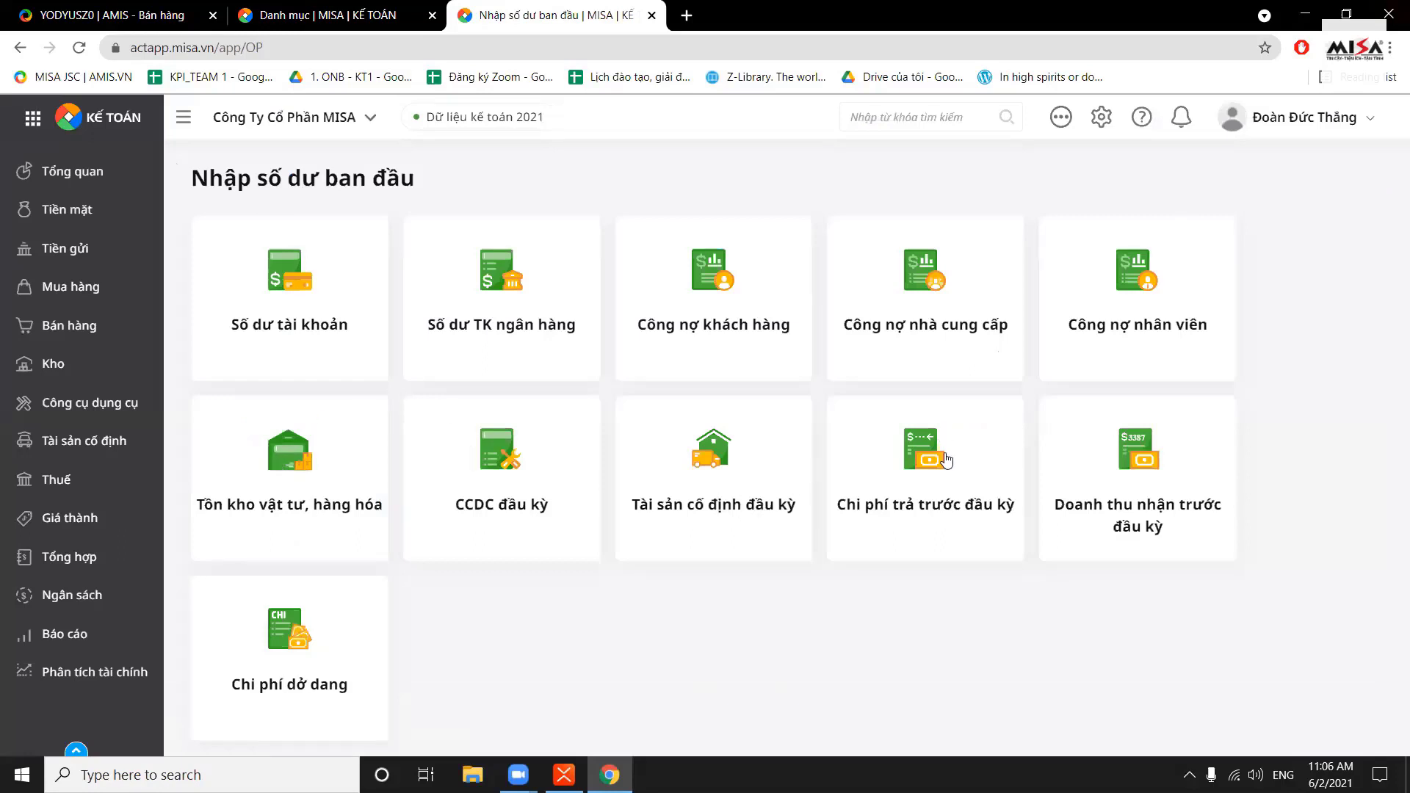
pyautogui.click(334, 315)
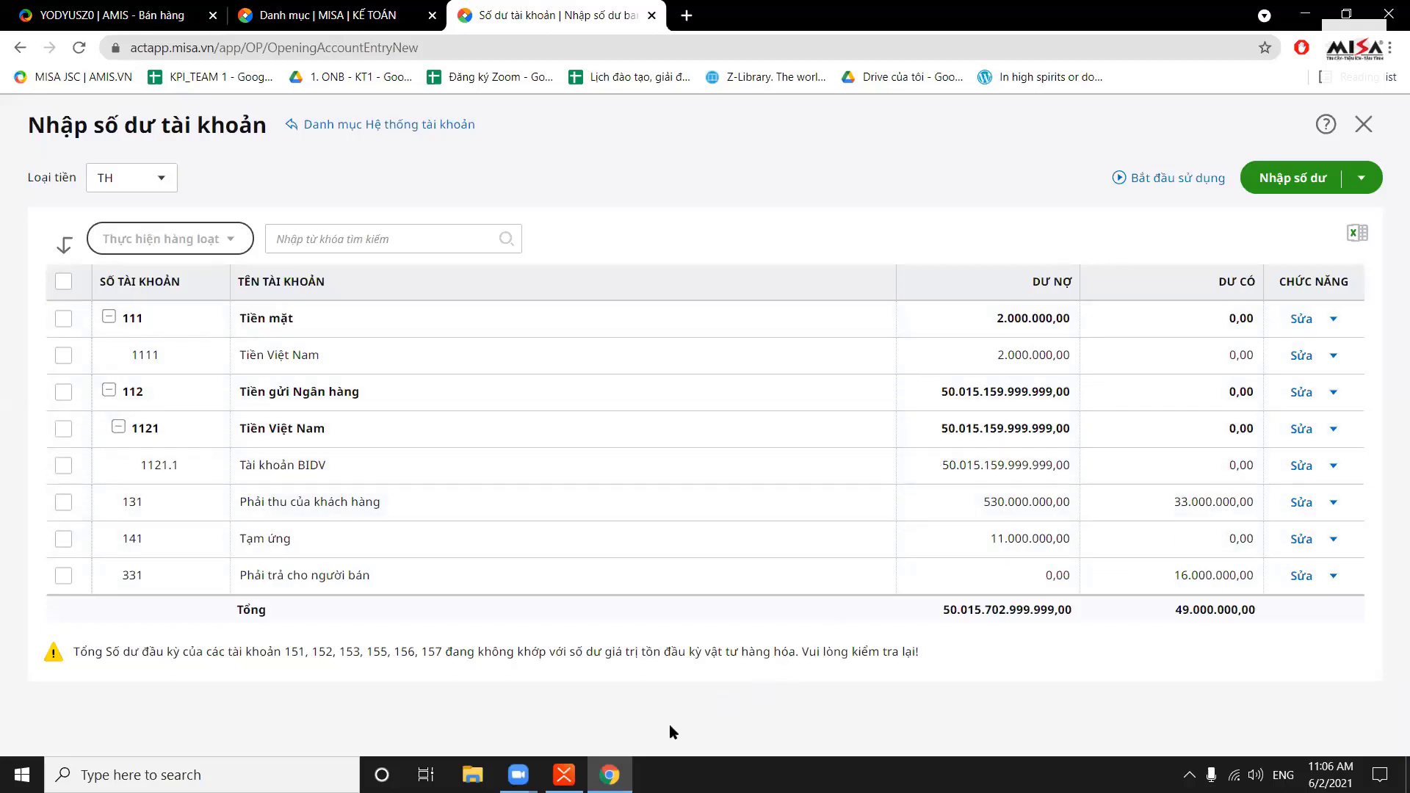
pyautogui.hotkey('alt', 'Tab')
# Read XMind's Lưu ý note on stock and asset accounts, then close MISA's Nhập số dư tài khoản table
pyautogui.scroll(-1, 500, 466)
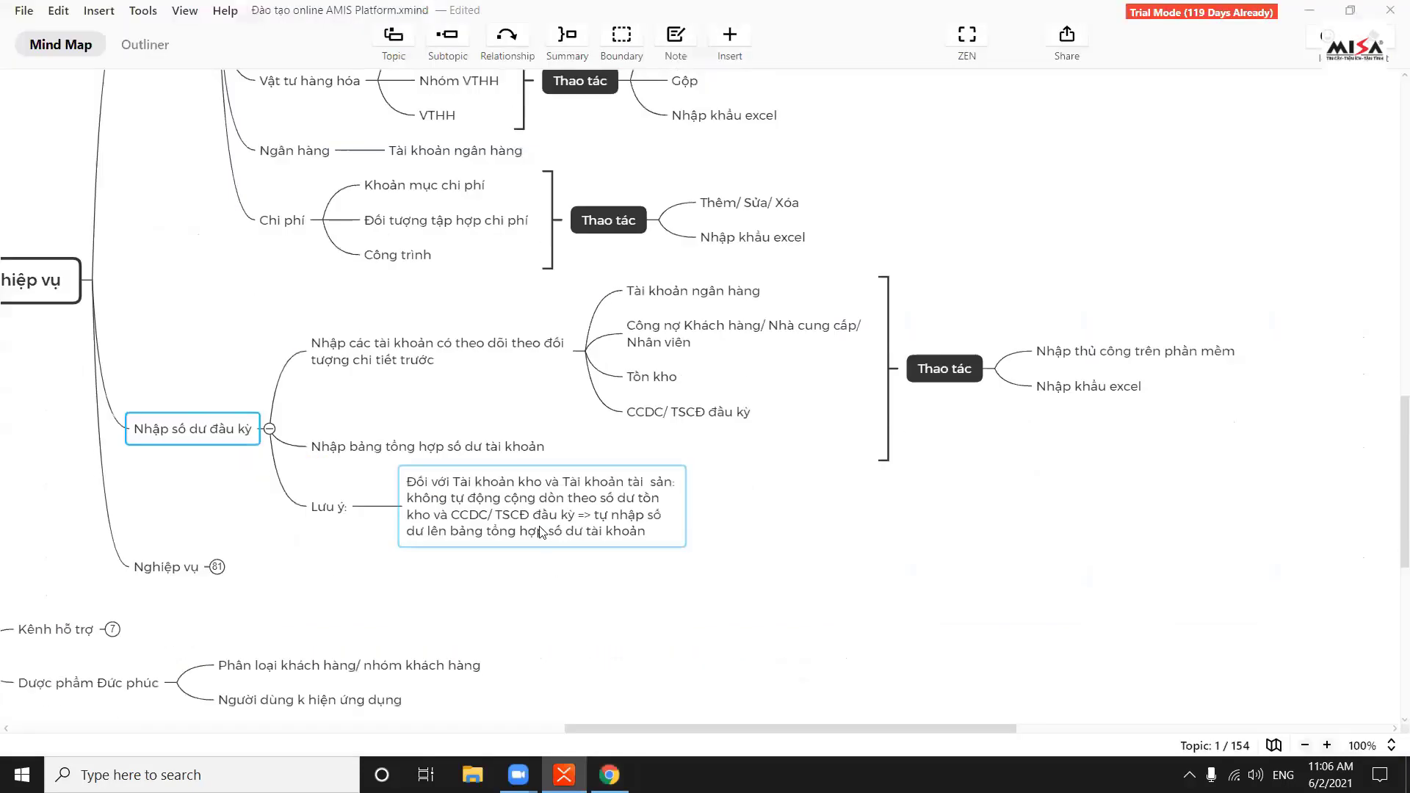
pyautogui.scroll(-1, 500, 466)
pyautogui.click(499, 466)
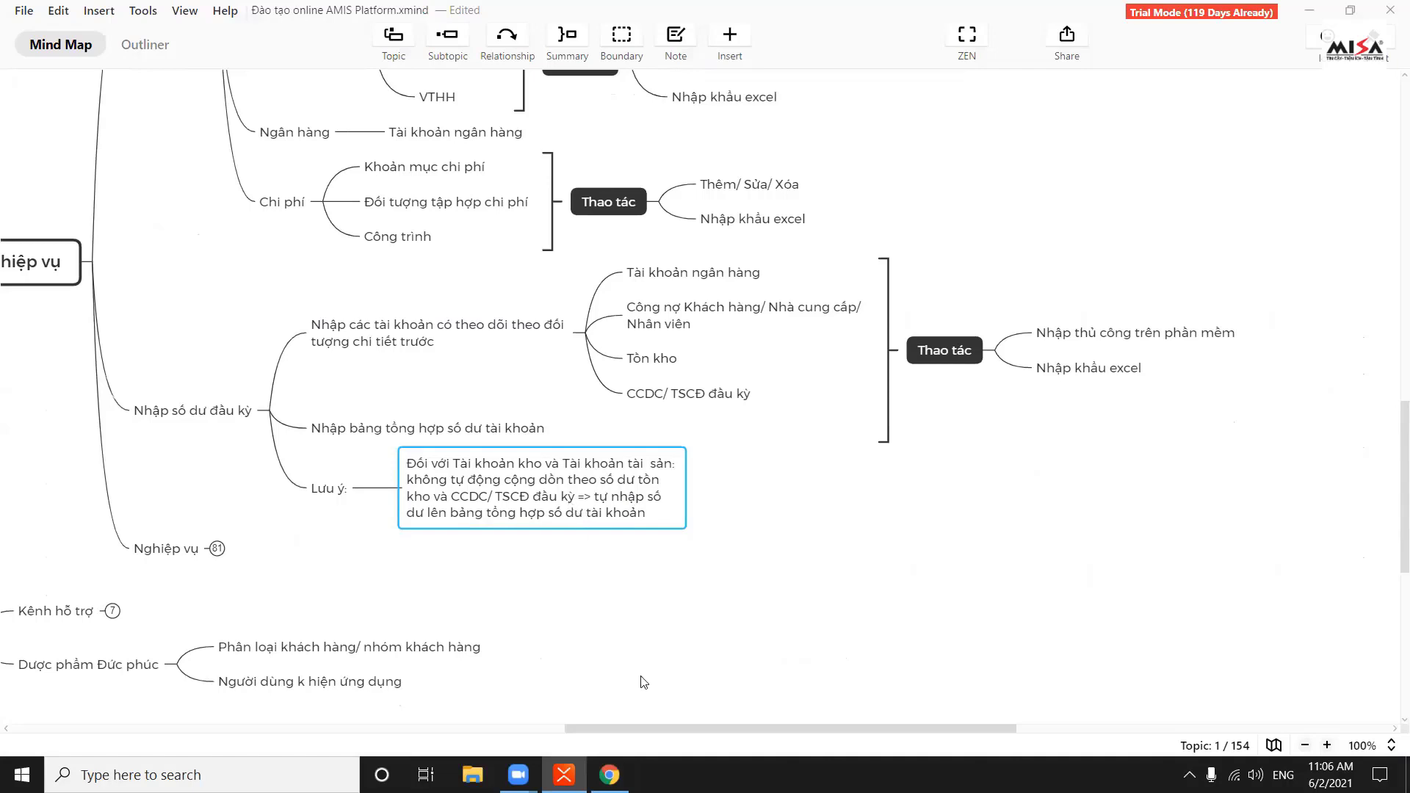
pyautogui.hotkey('alt', 'Tab')
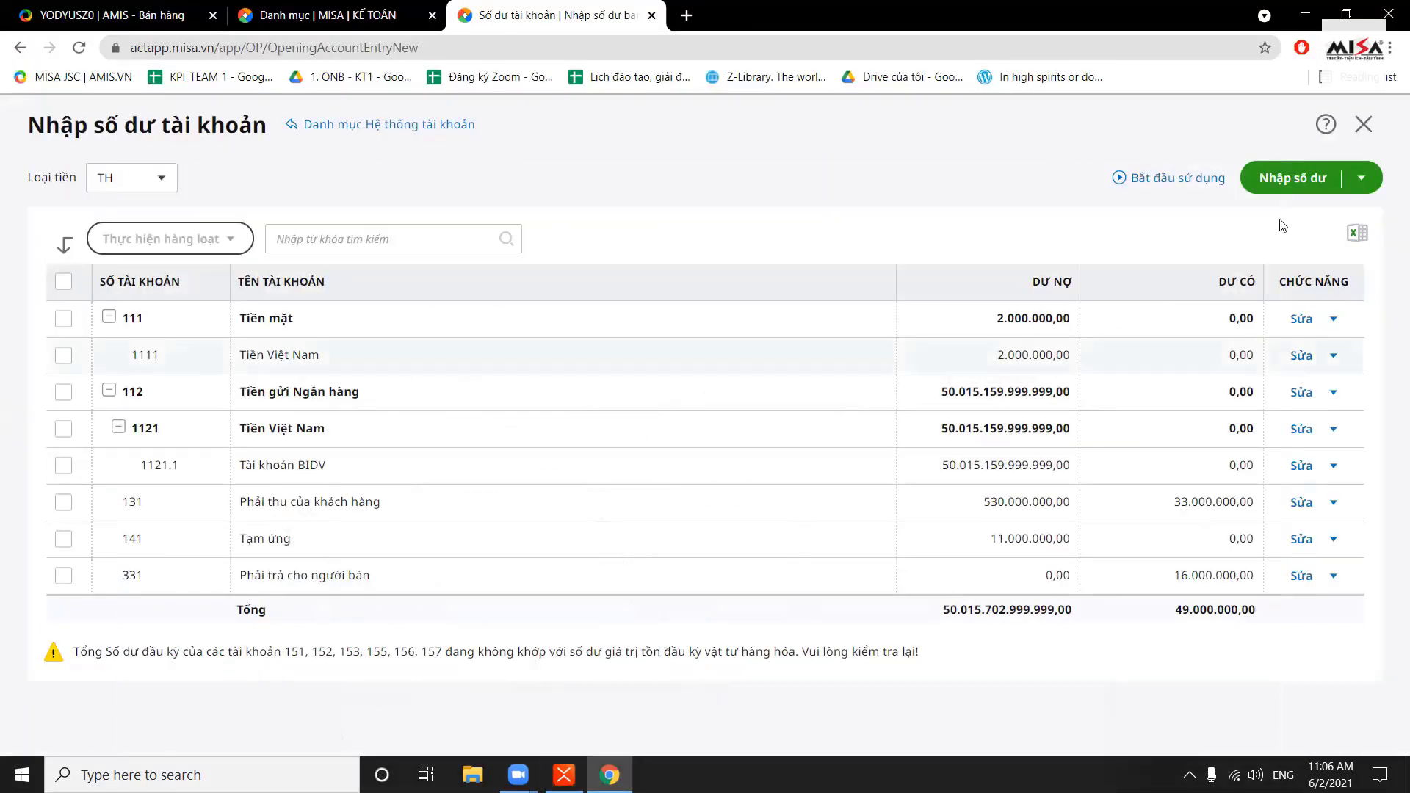
pyautogui.click(1364, 124)
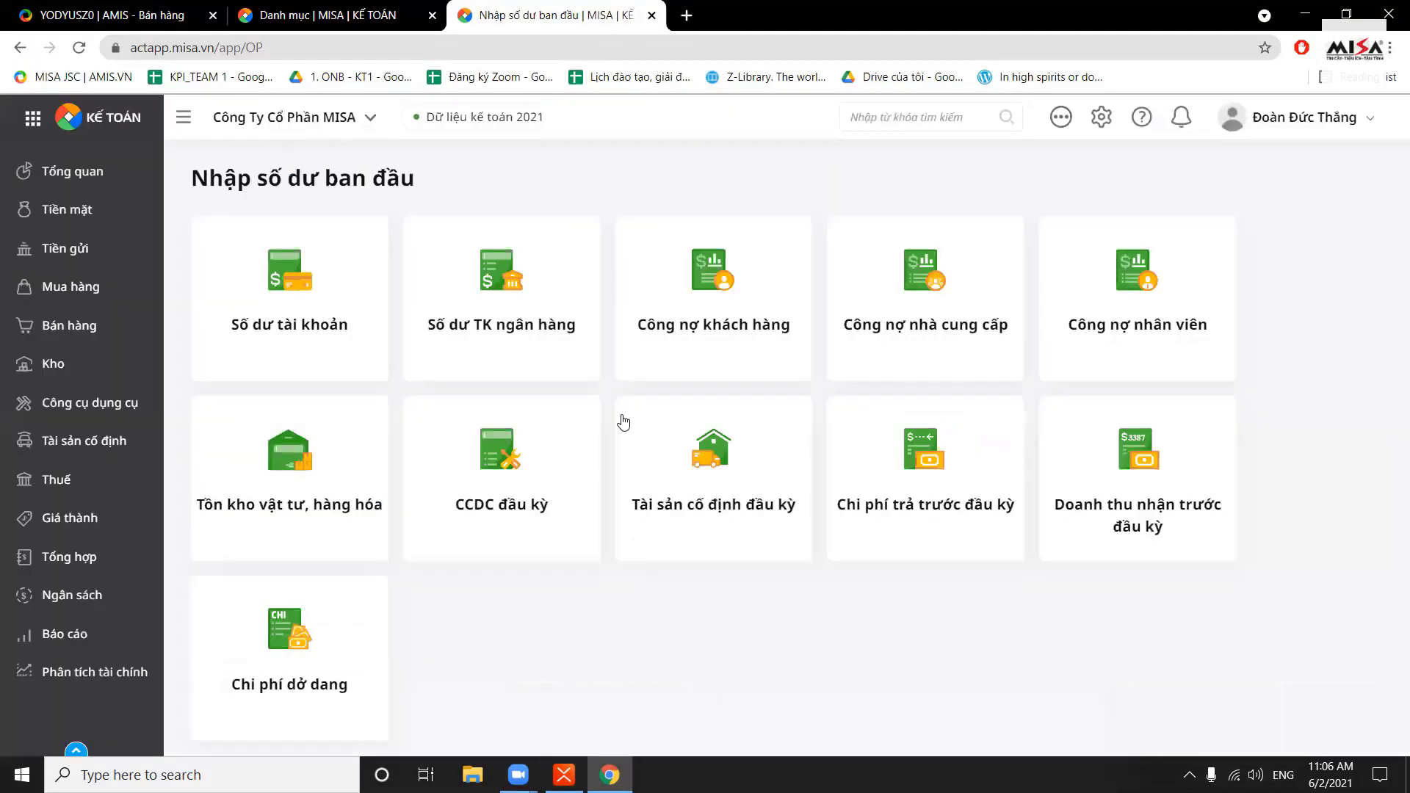